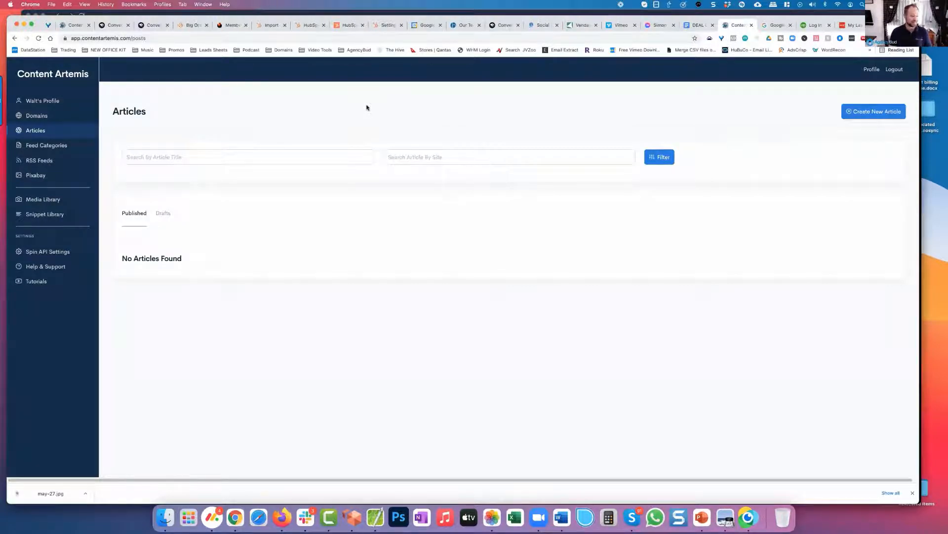
Step: Create a new feed category named "Business Coaching"
left_click(60, 146)
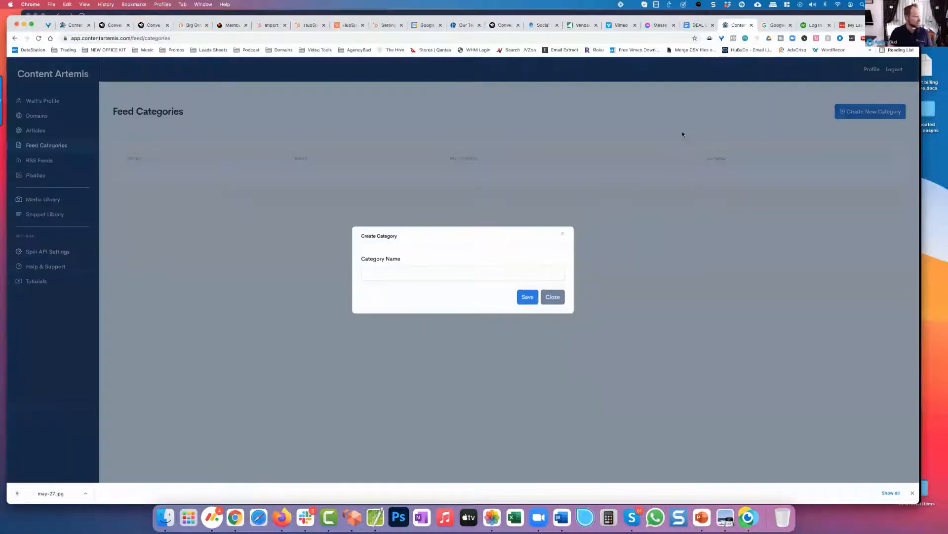
left_click(394, 269)
left_click(398, 290)
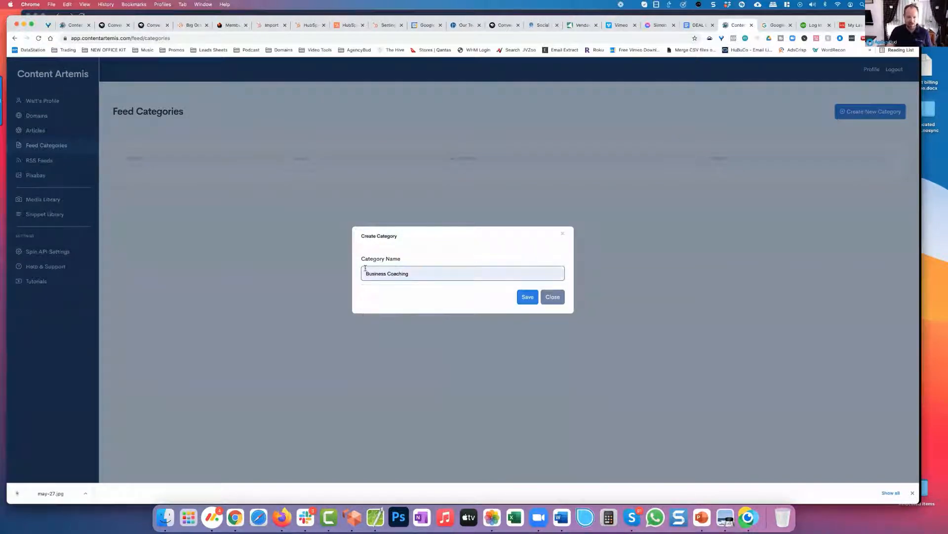
key("Return")
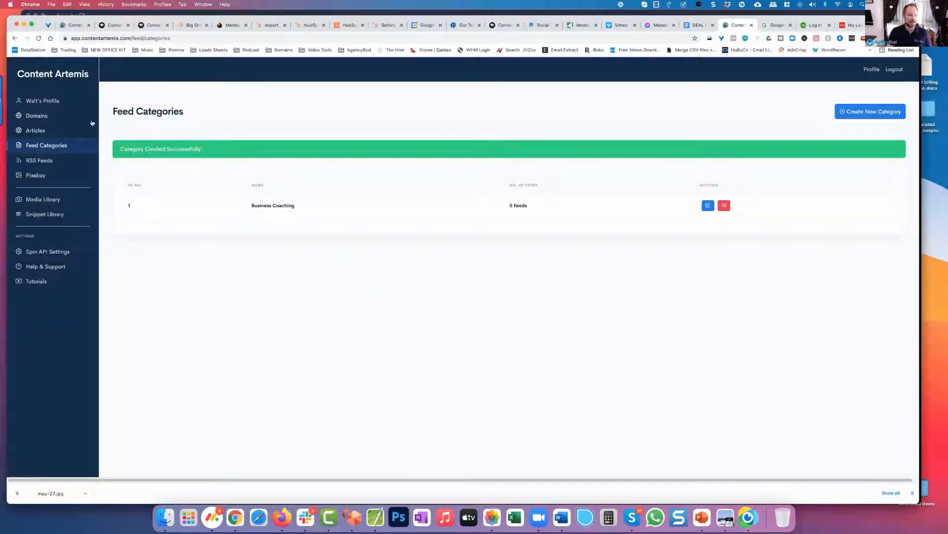
Step: Open the RSS Feeds page, and in the separate LastPass browser tab search Google for "business coaching rss feed"
left_click(42, 165)
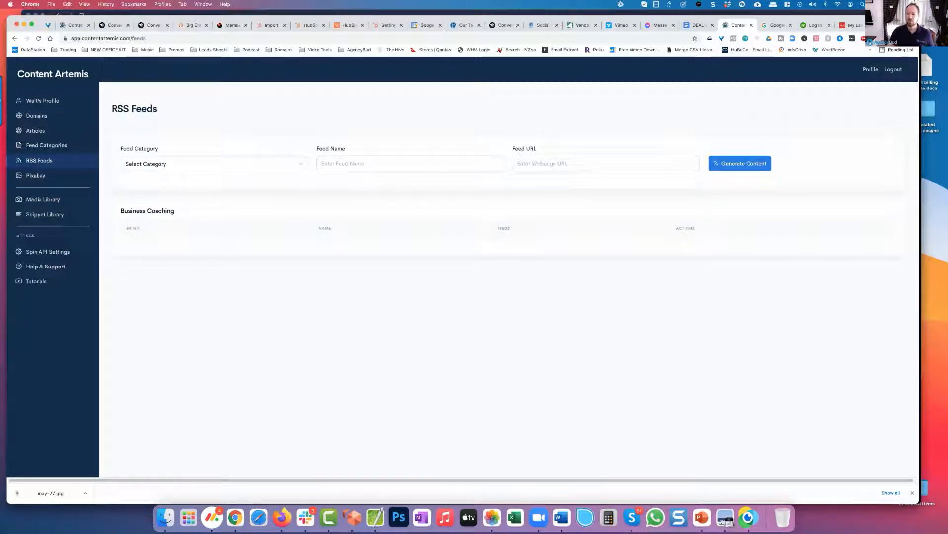
left_click(619, 38)
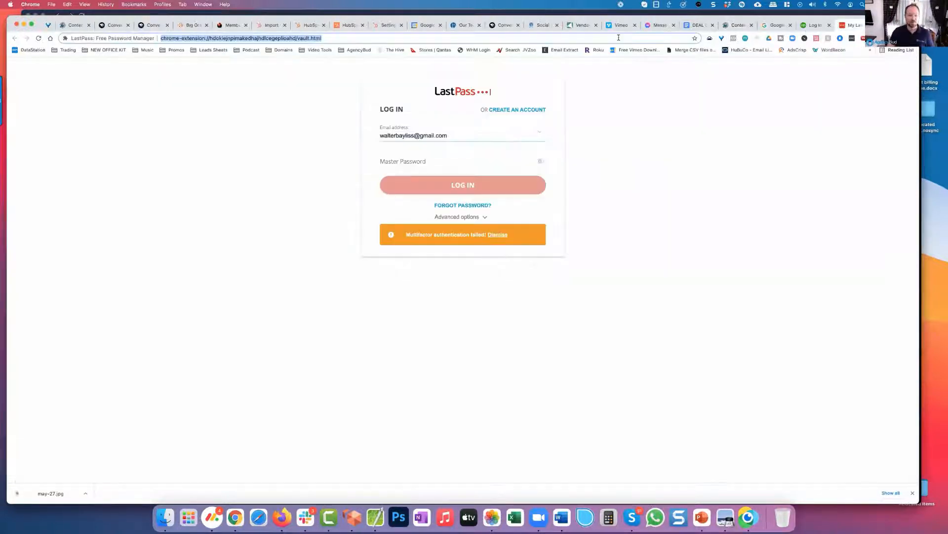
type("busi")
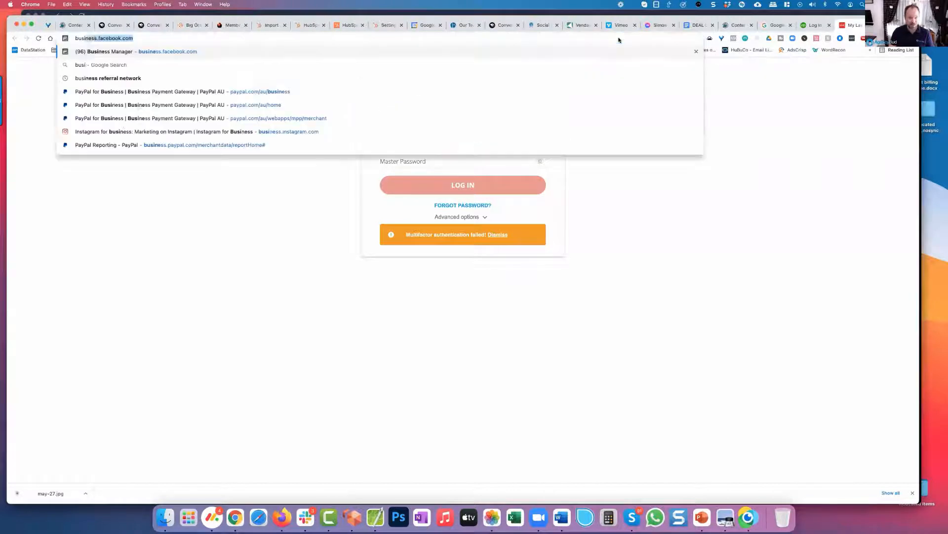
type("ness coaching ")
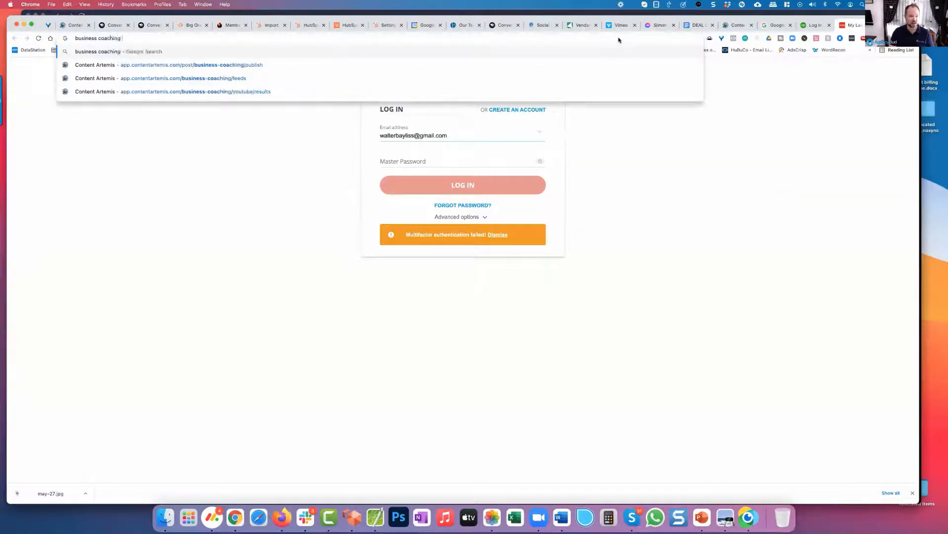
type("rss feed")
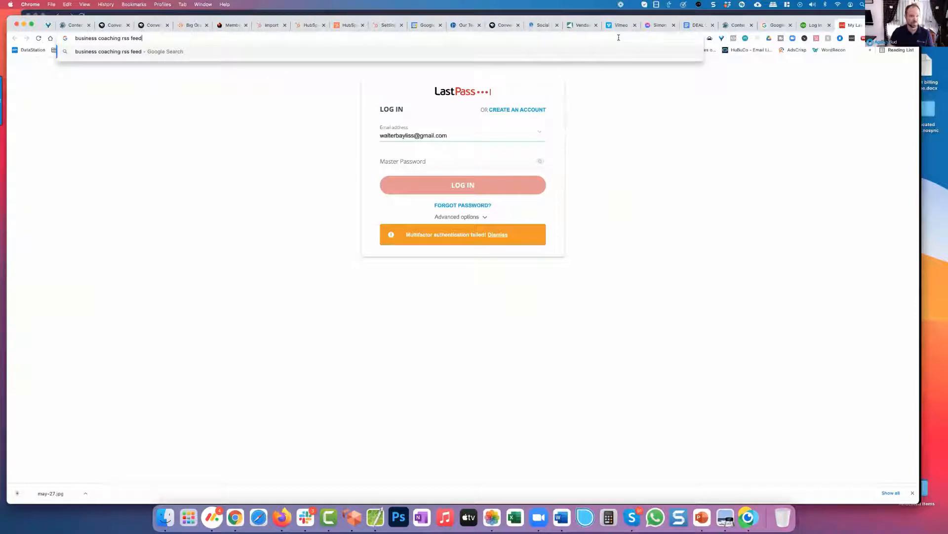
key("Return")
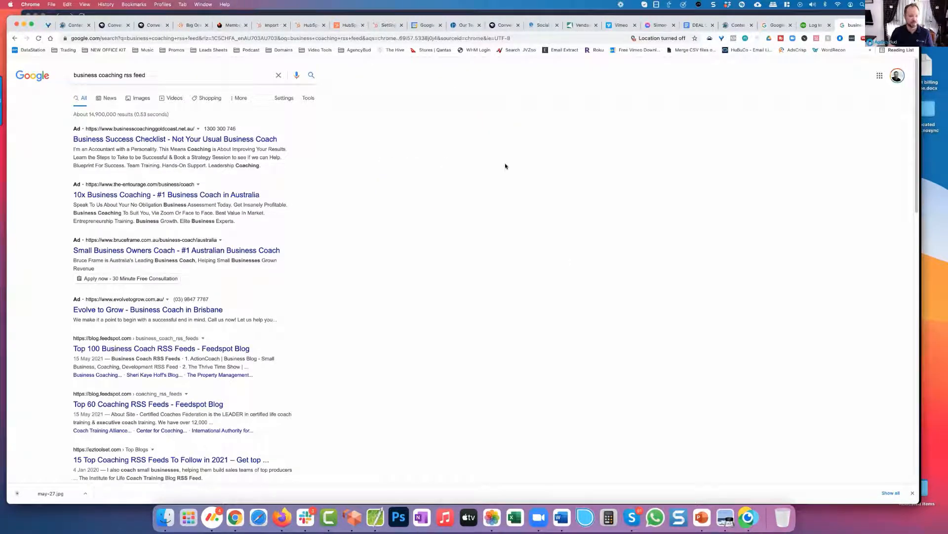
Step: Open the neilpatel.com result "12 Great Ways to Use Your Business Blog's RSS Feed" and skim the article's beginning
scroll(506, 166, "down", 5)
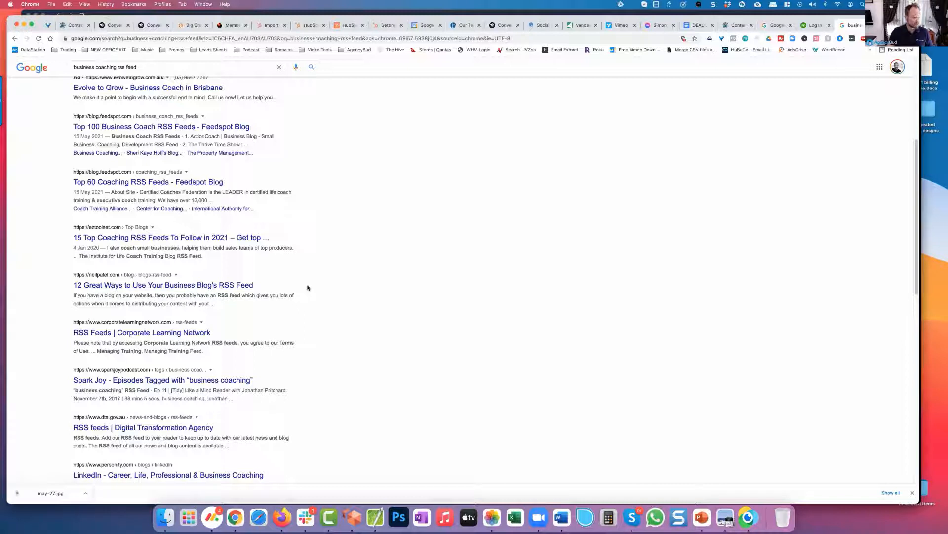
left_click(159, 287)
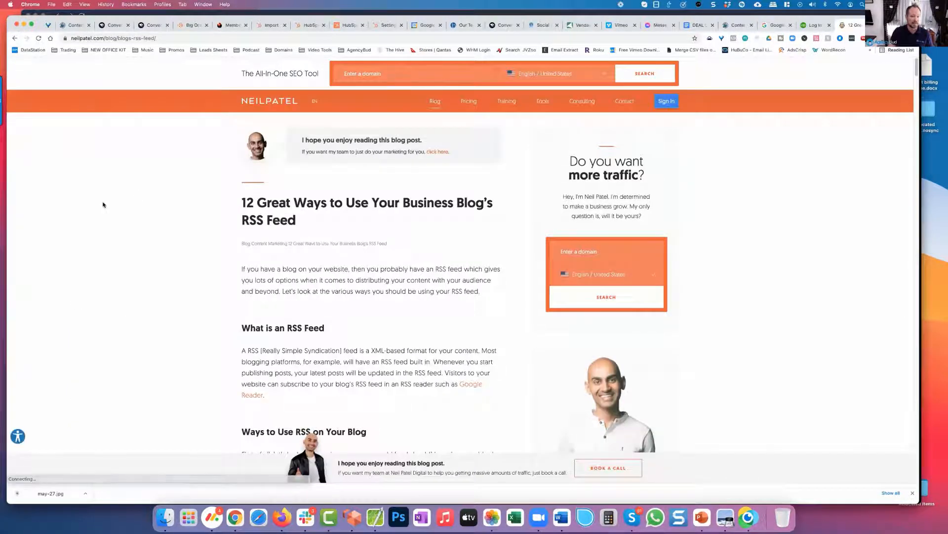
scroll(103, 204, "down", 3)
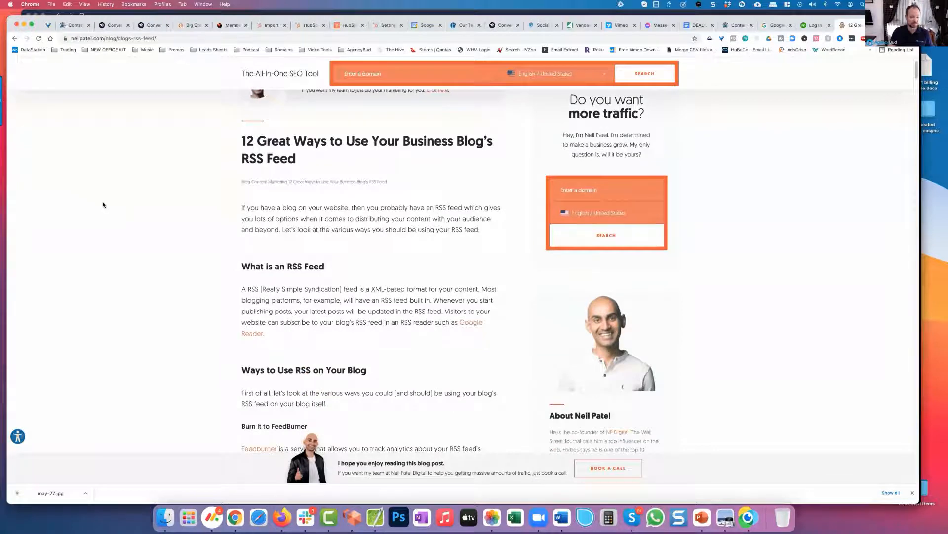
scroll(103, 204, "down", 2)
scroll(103, 205, "up", 4)
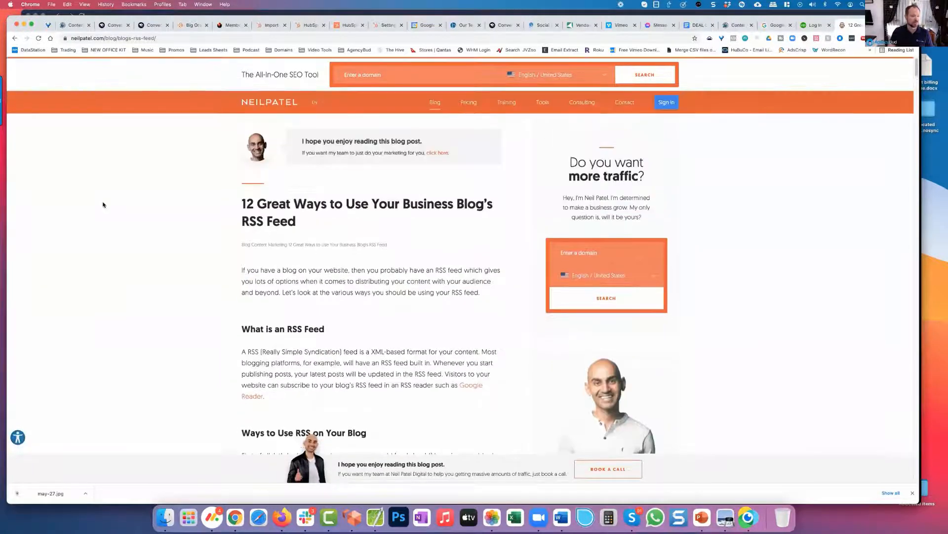
left_click_drag(156, 38, 121, 38)
key("BackSpace")
key("BackSpace")
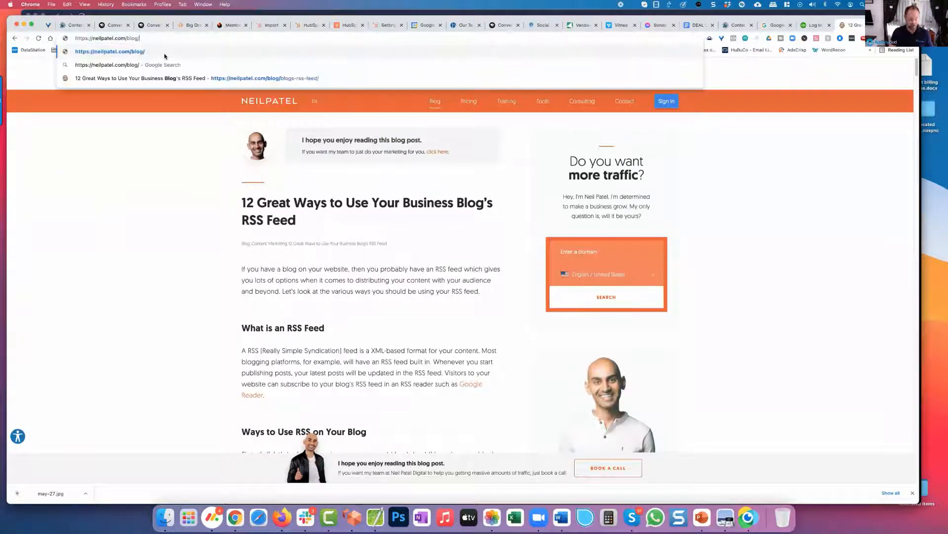
type("feed")
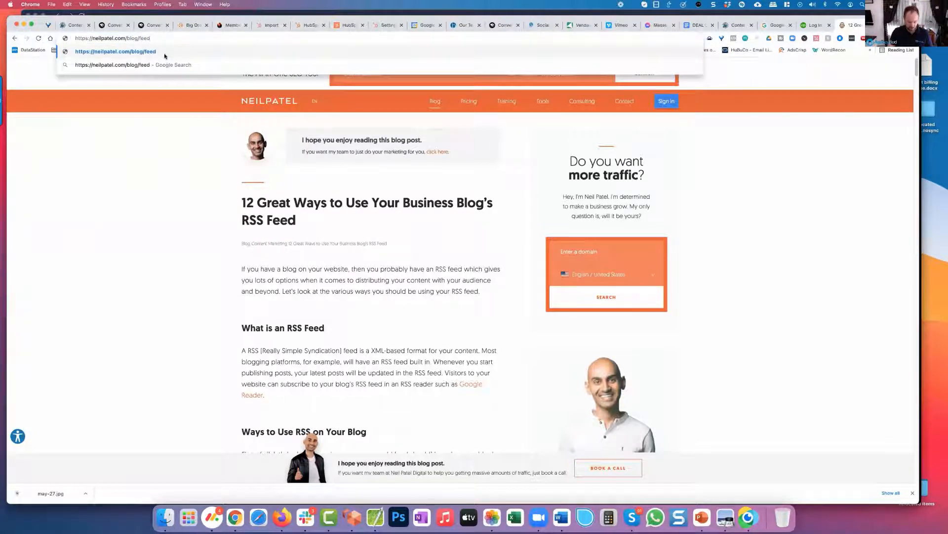
key("super+a")
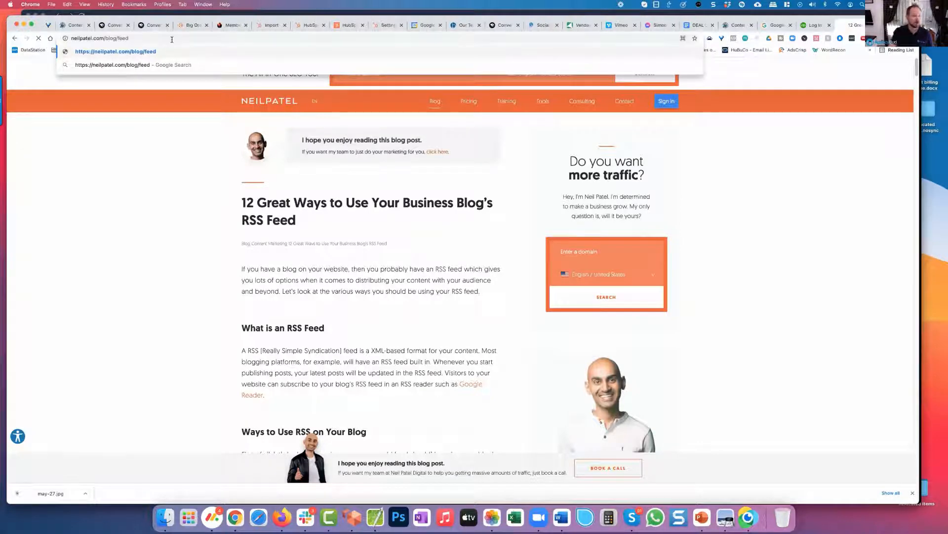
key("Return")
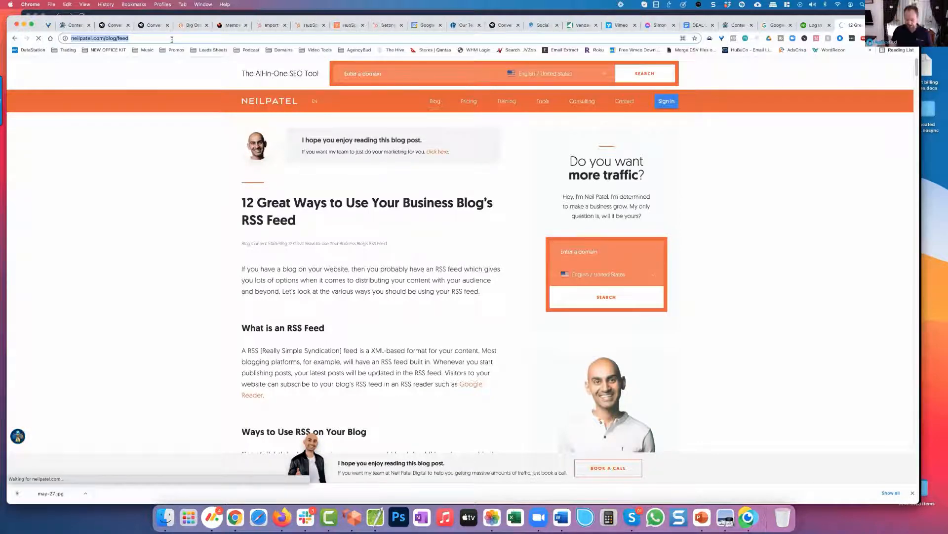
scroll(188, 109, "down", 6)
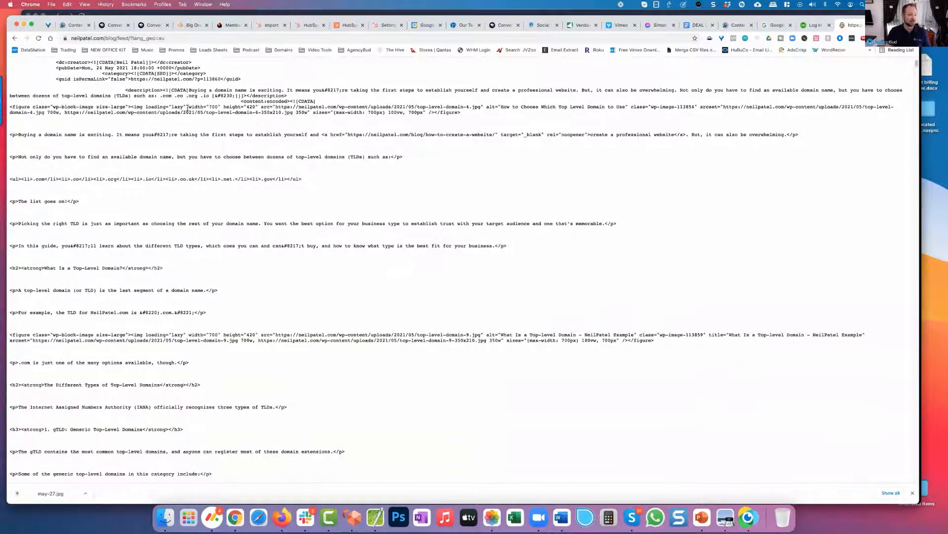
scroll(188, 109, "up", 6)
scroll(187, 109, "down", 12)
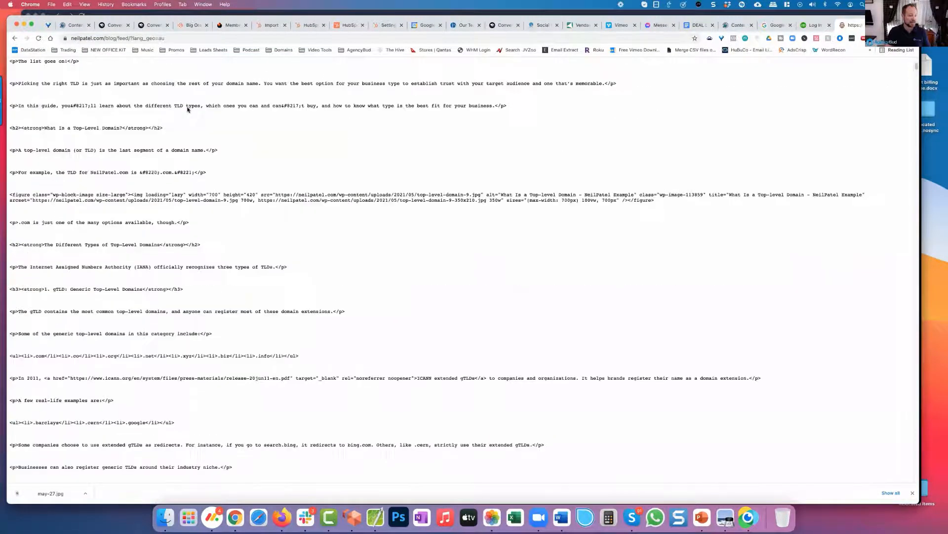
scroll(188, 109, "down", 14)
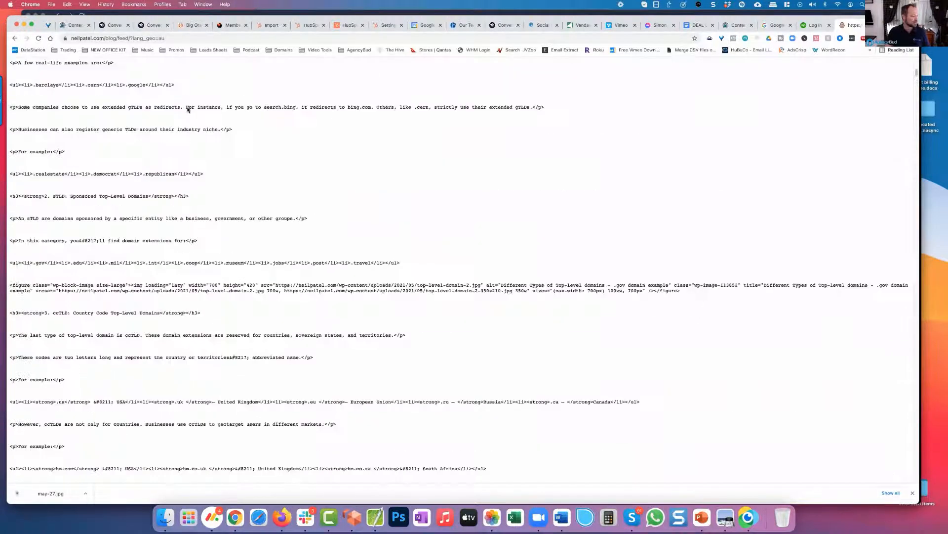
scroll(187, 109, "up", 20)
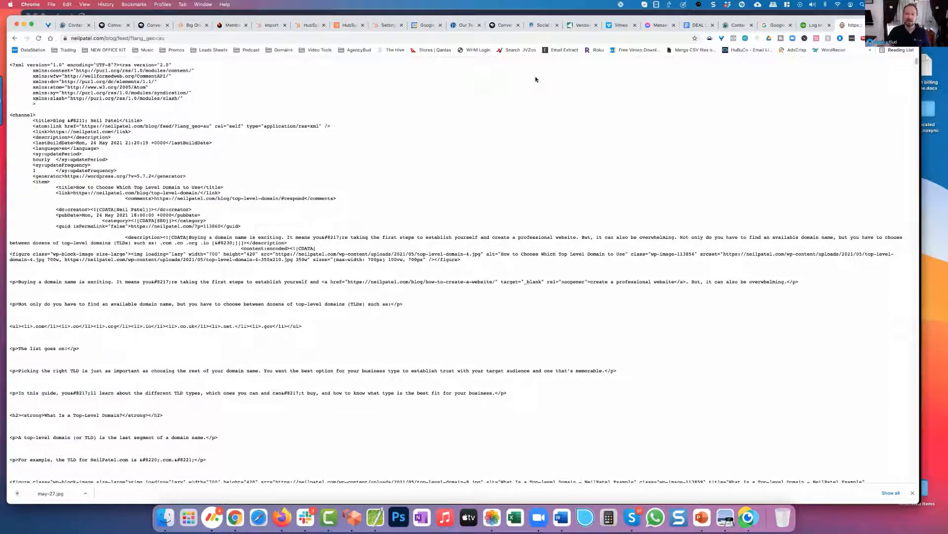
Step: Back in Content Artemis, create a new feed category named "Content Marketing" from the RSS Feeds form
left_click(732, 25)
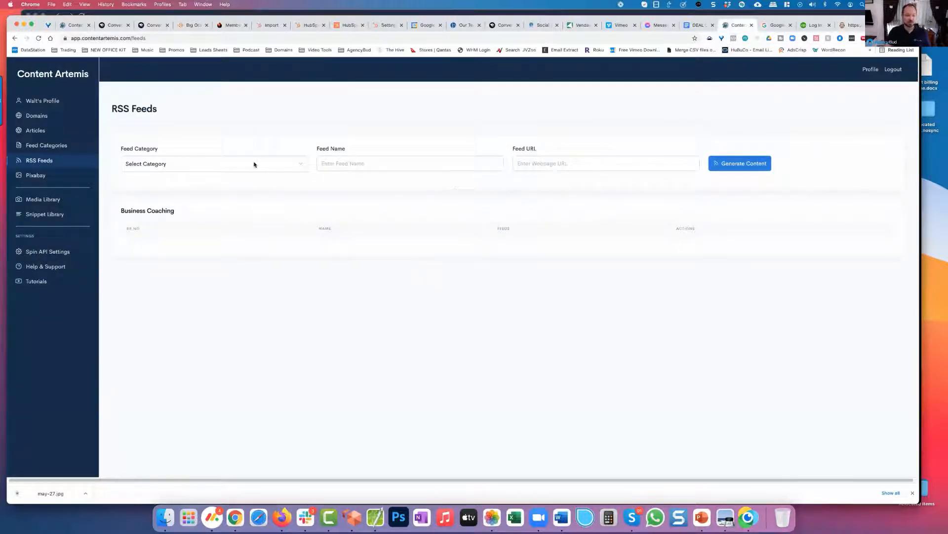
left_click(226, 167)
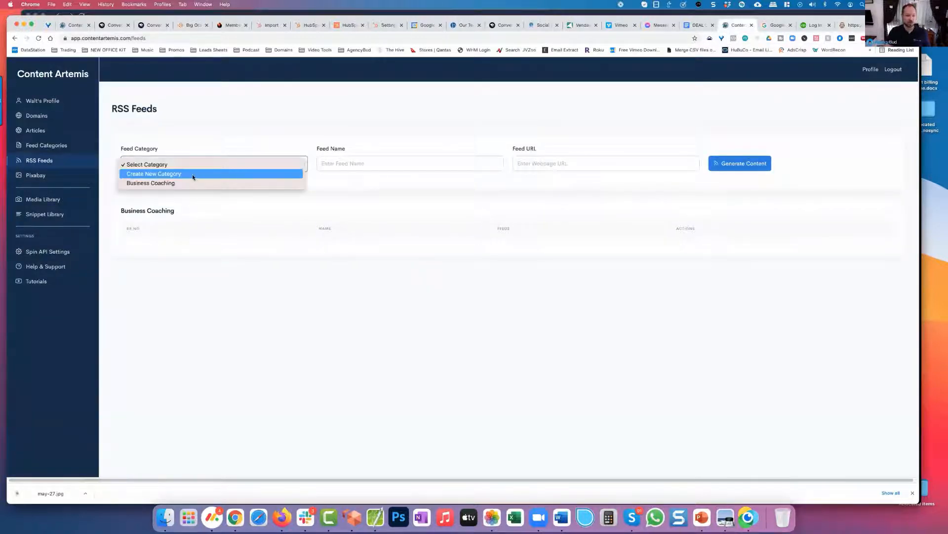
left_click(197, 174)
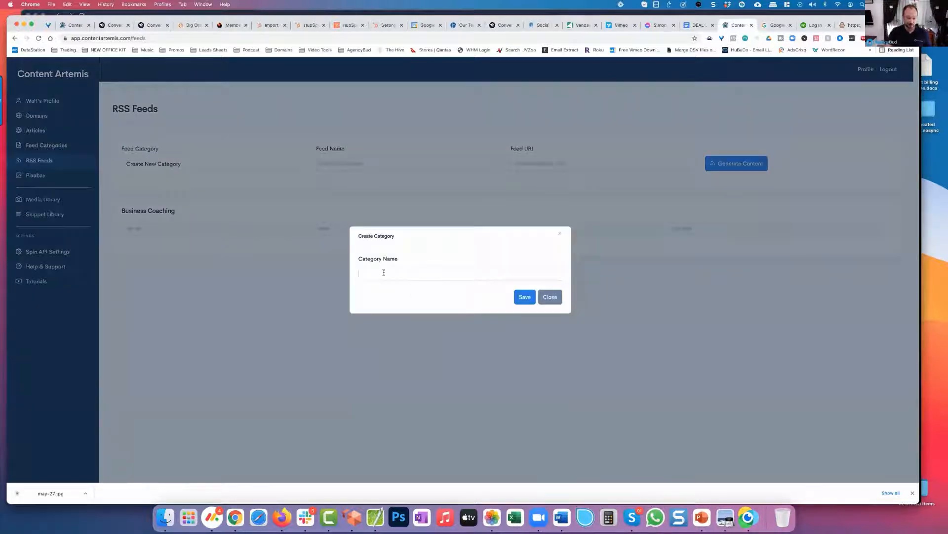
left_click(383, 272)
type("Content M")
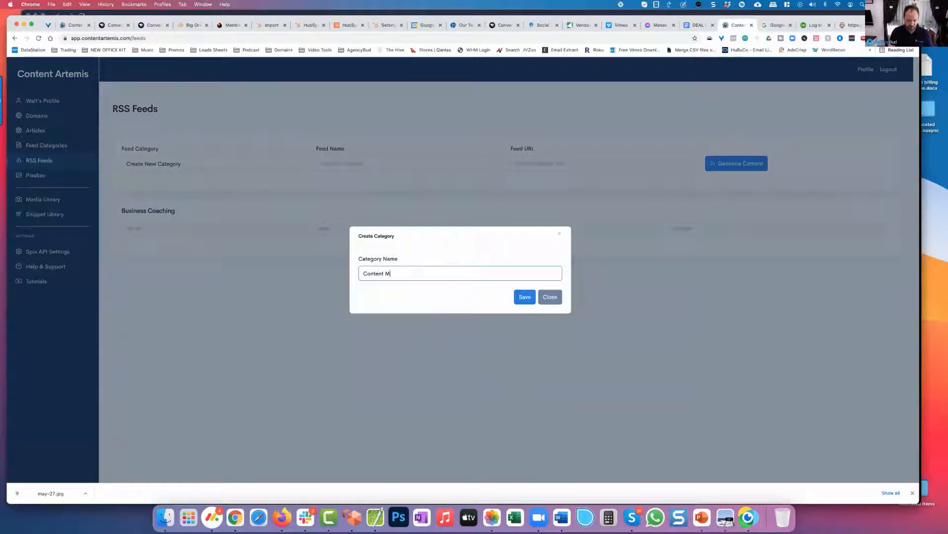
type("arketing")
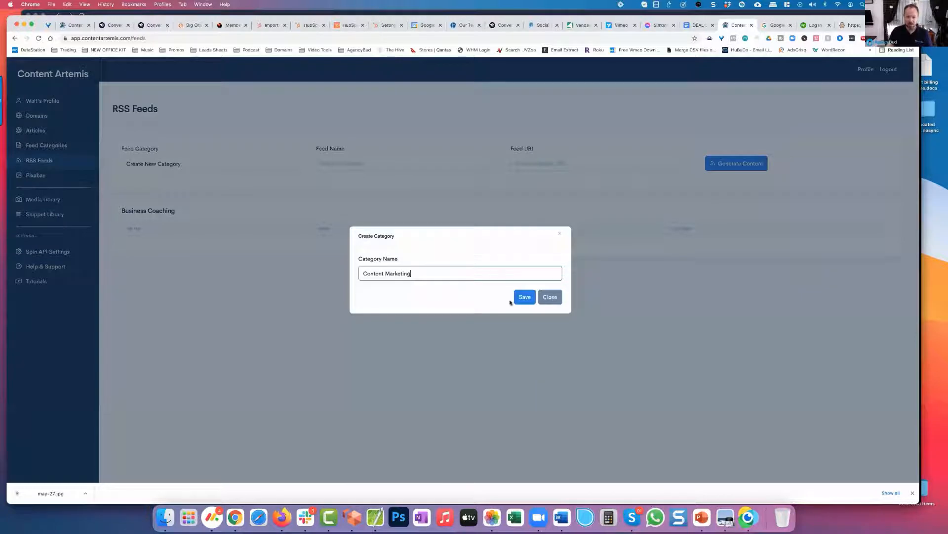
key("Tab")
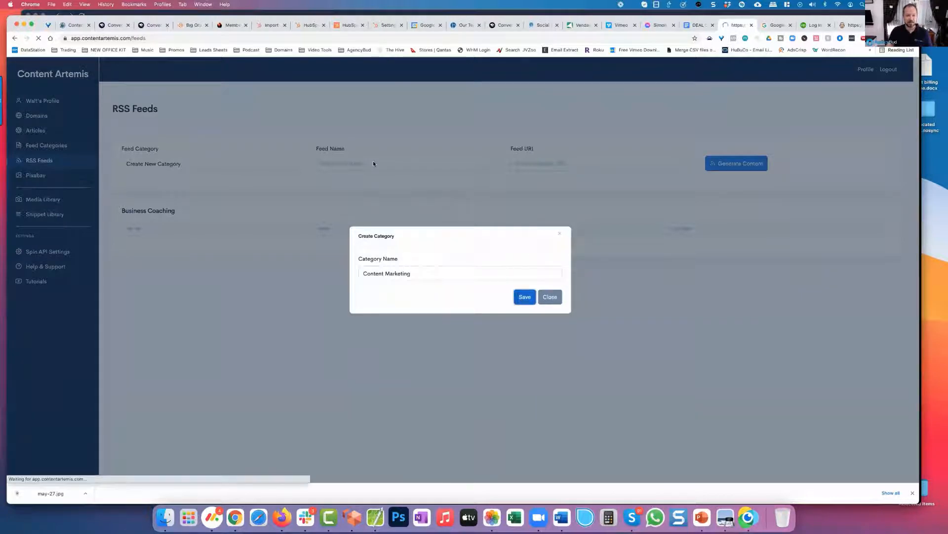
key("Return")
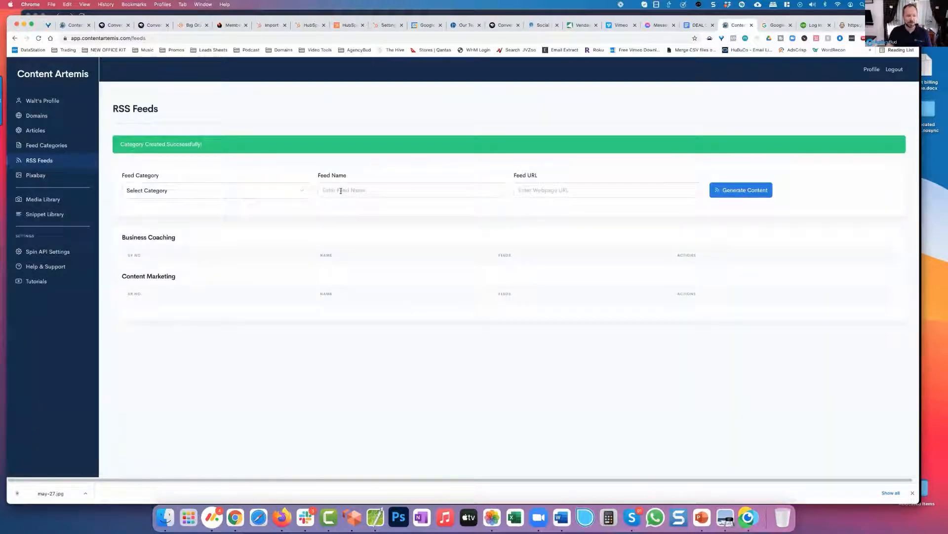
left_click(245, 192)
left_click(290, 218)
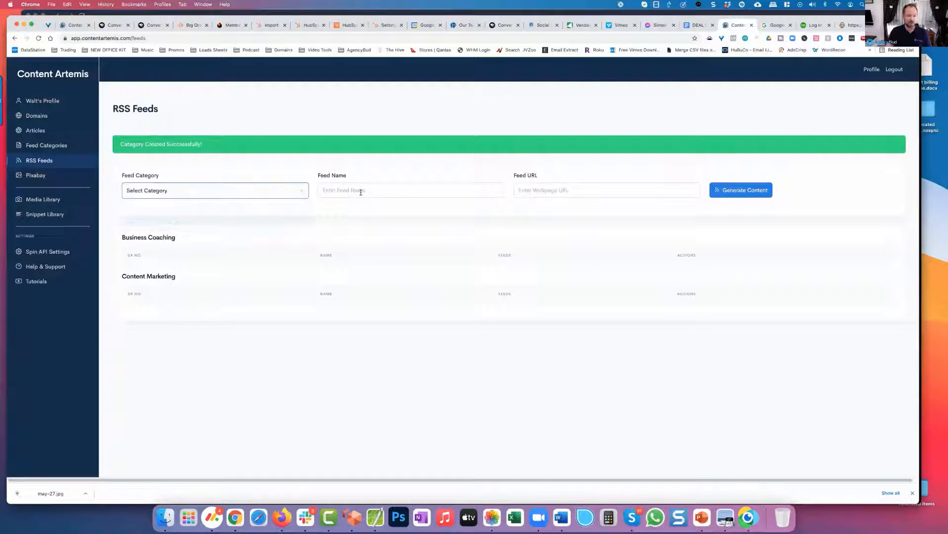
left_click(356, 191)
type("Neil")
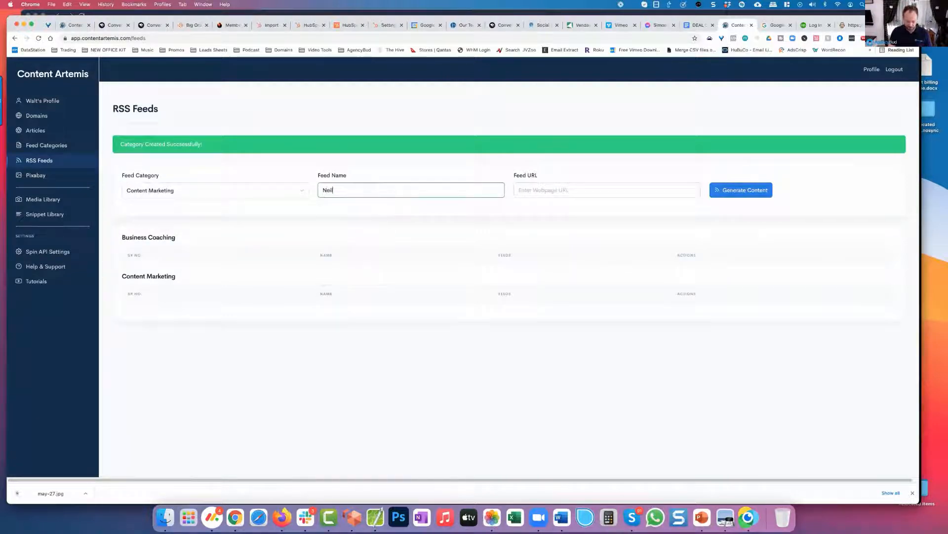
type(" Patle")
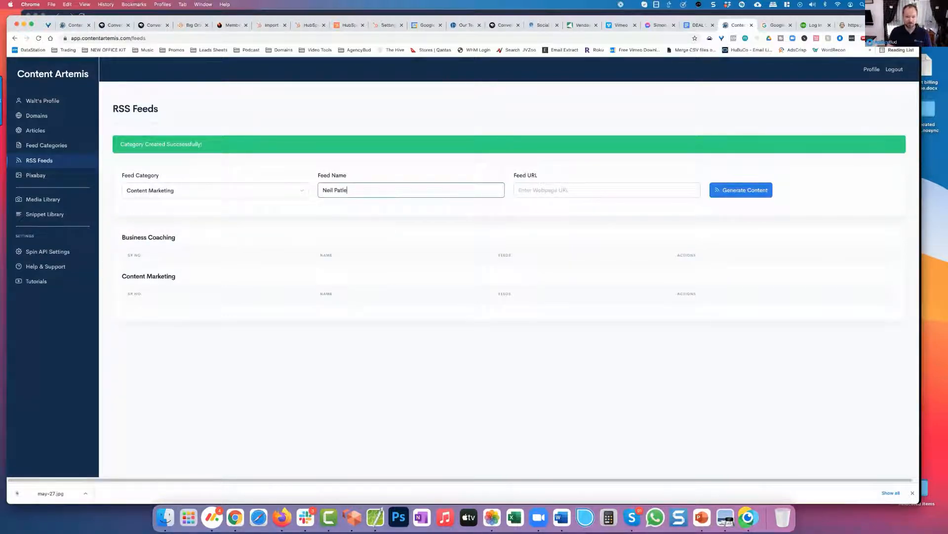
key("BackSpace")
key("BackSpace")
type("el")
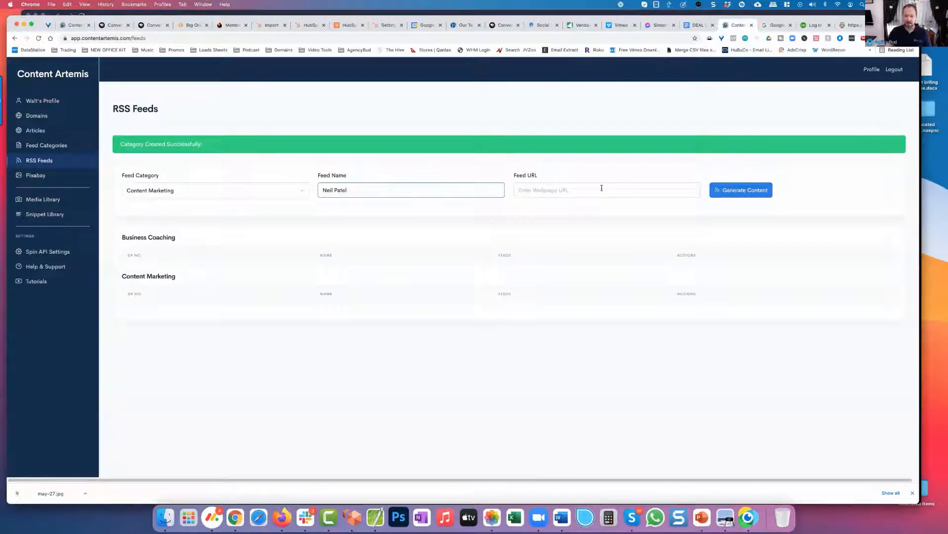
left_click(575, 194)
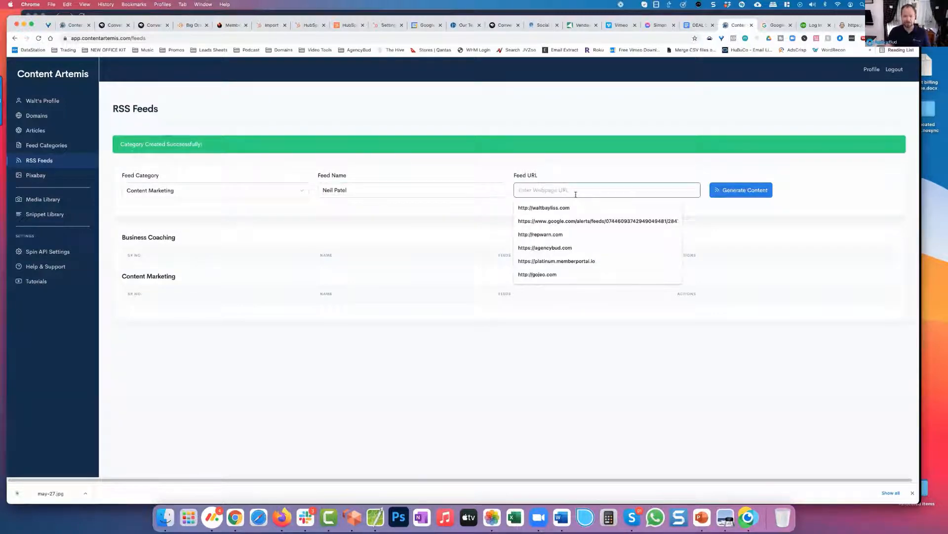
type("https://neilpatel.com/blog/feed")
left_click(736, 194)
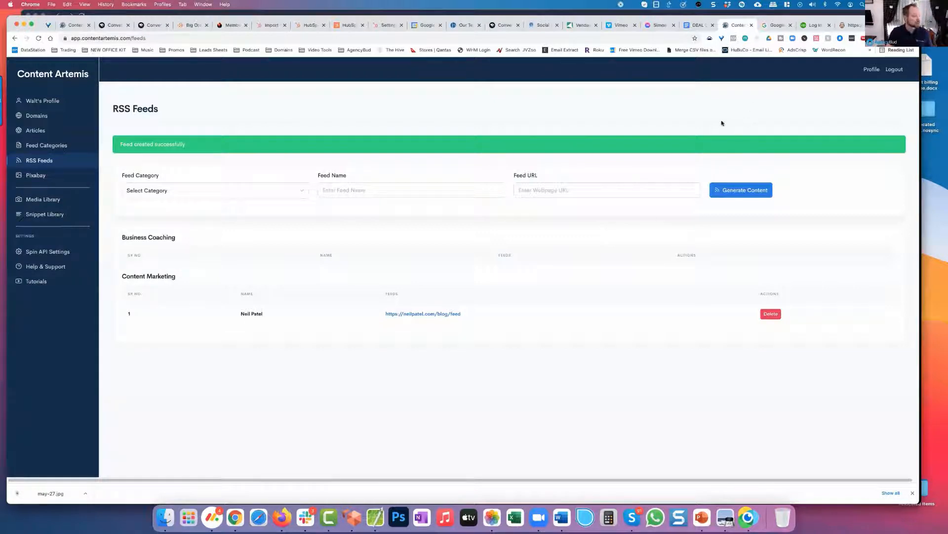
Step: Return from the raw Neil Patel feed to the article "12 Great Ways to Use Your Business Blog's RSS Feed" and skim its FeedBurner section
left_click(854, 29)
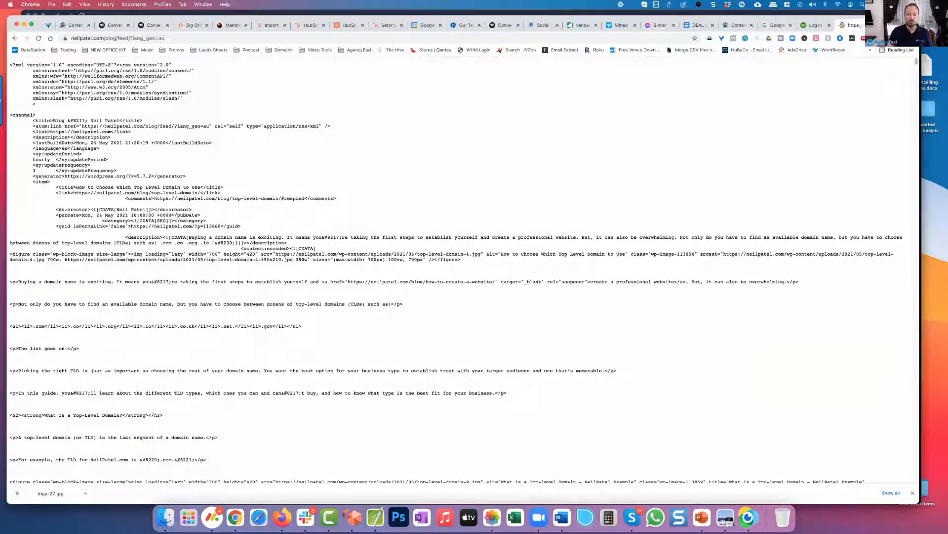
left_click(16, 40)
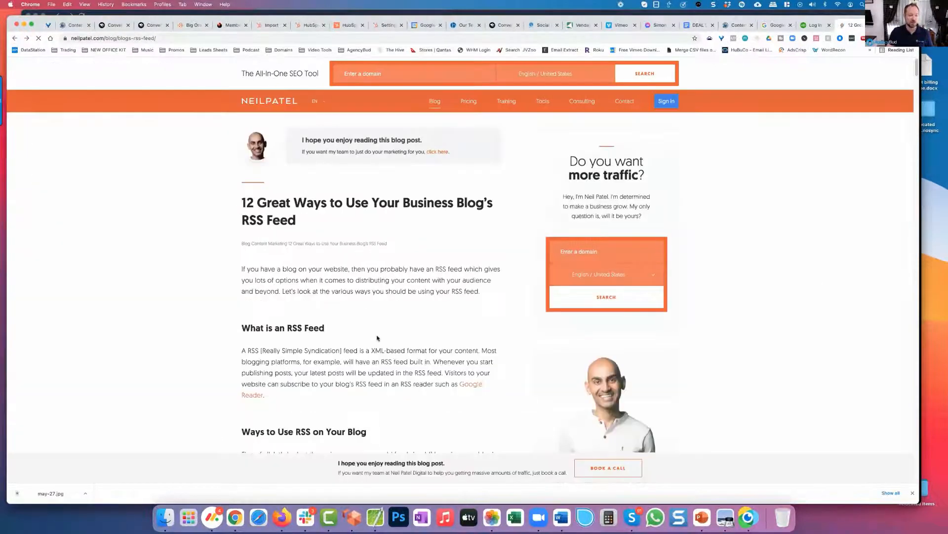
scroll(377, 338, "down", 3)
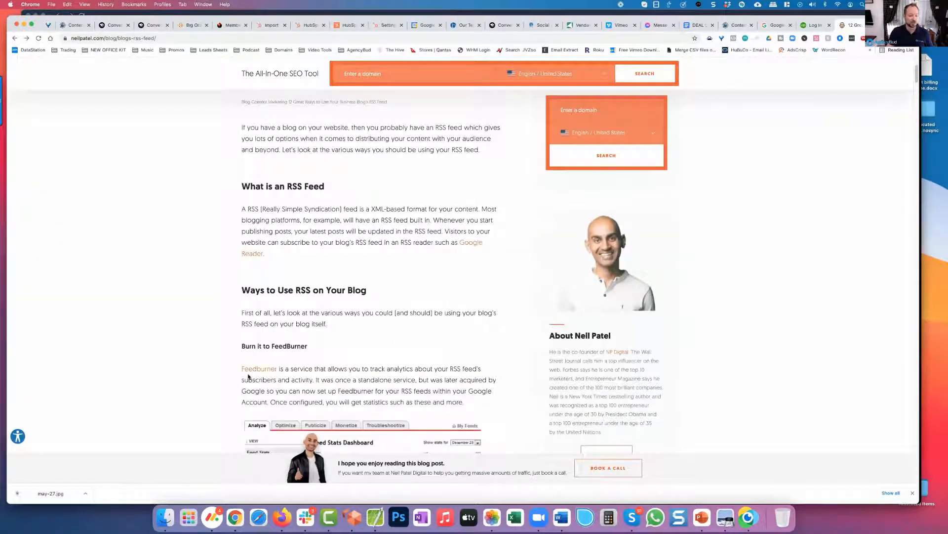
scroll(277, 351, "down", 4)
scroll(303, 327, "down", 4)
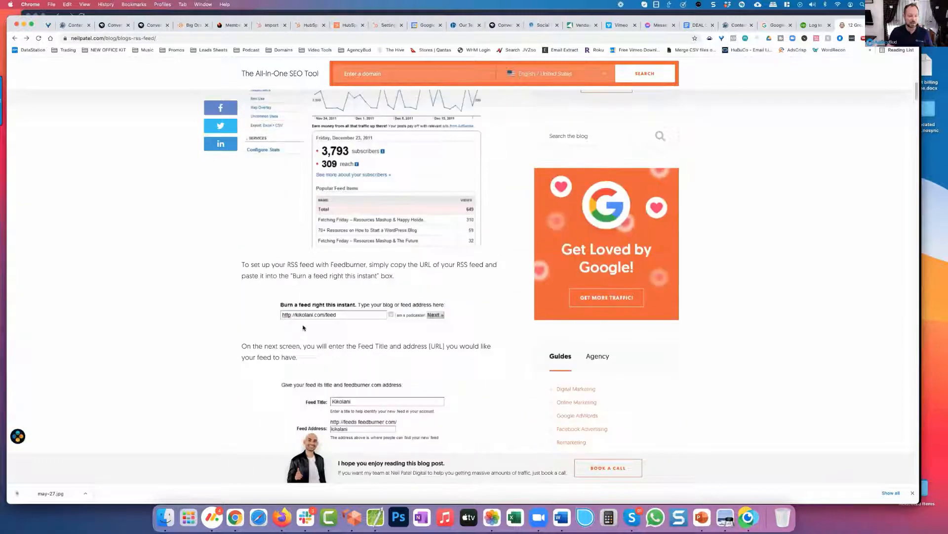
scroll(316, 329, "up", 10)
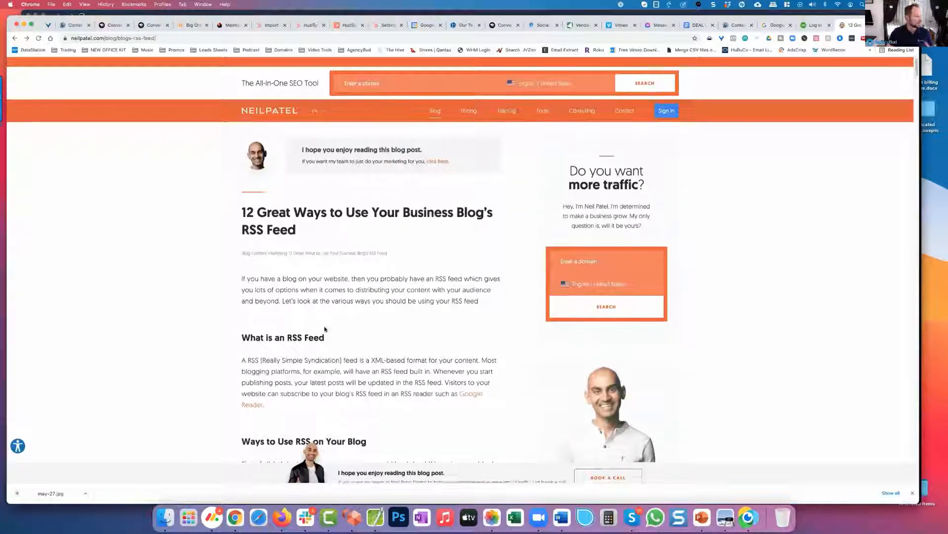
Step: Switch to Google Alerts, enter "Content Marketing and SEO" as a new alert topic, and look through the alert preview
left_click(775, 25)
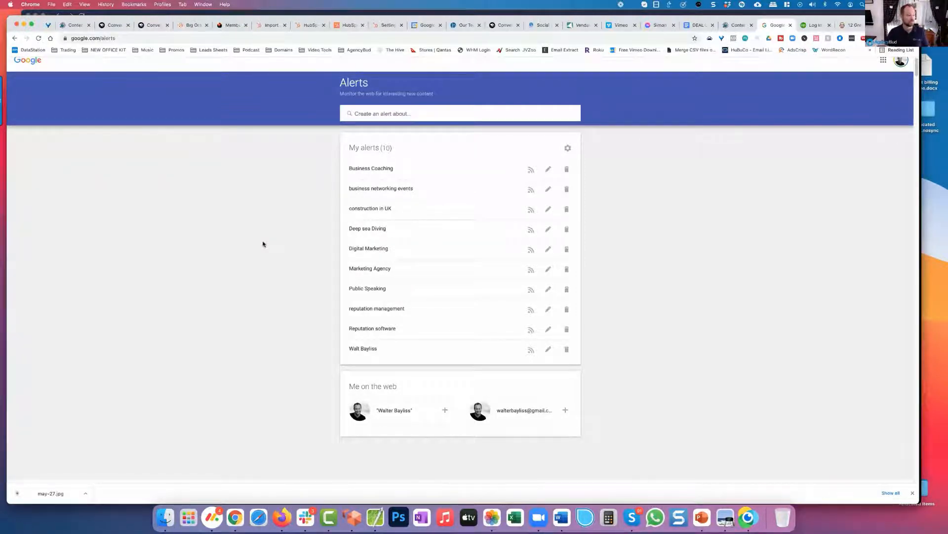
left_click(394, 115)
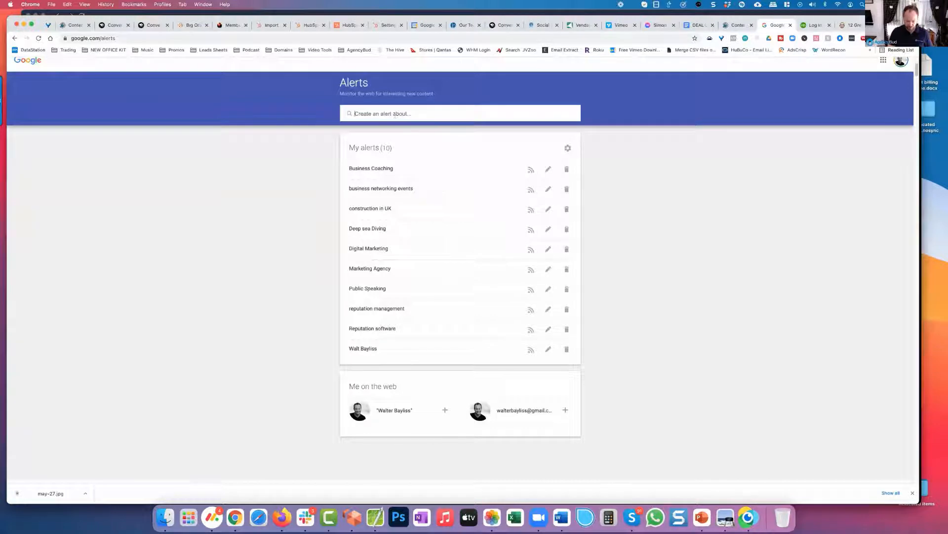
type("Content Maark")
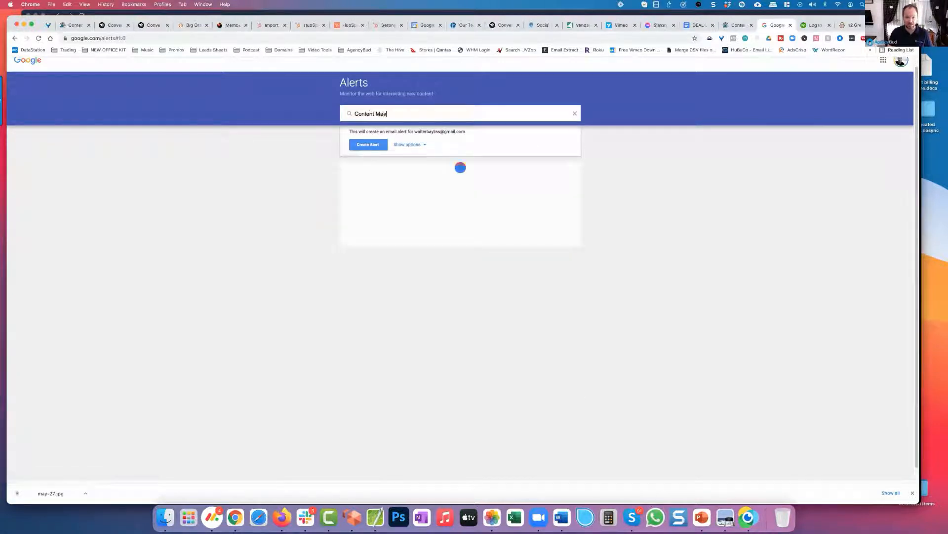
type("ting and SEO")
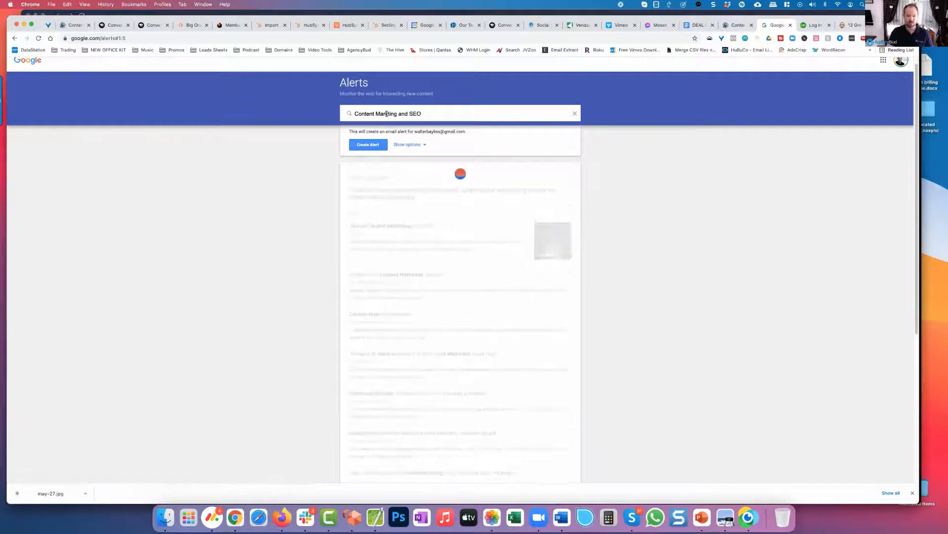
type("e")
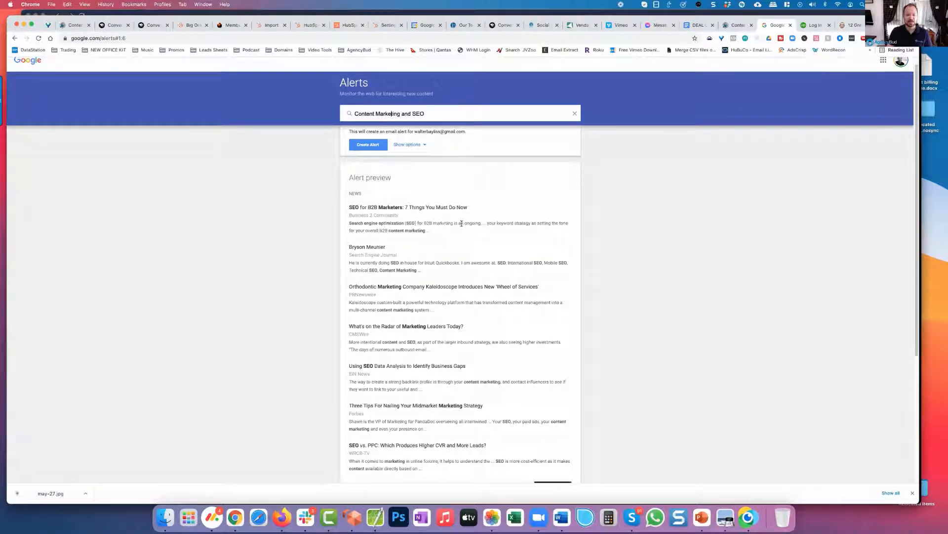
scroll(462, 224, "down", 5)
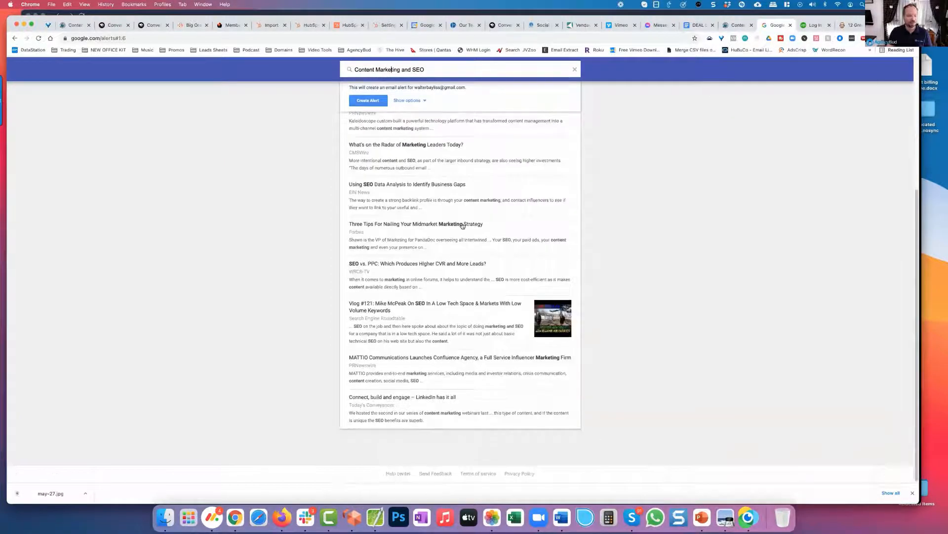
scroll(462, 225, "up", 5)
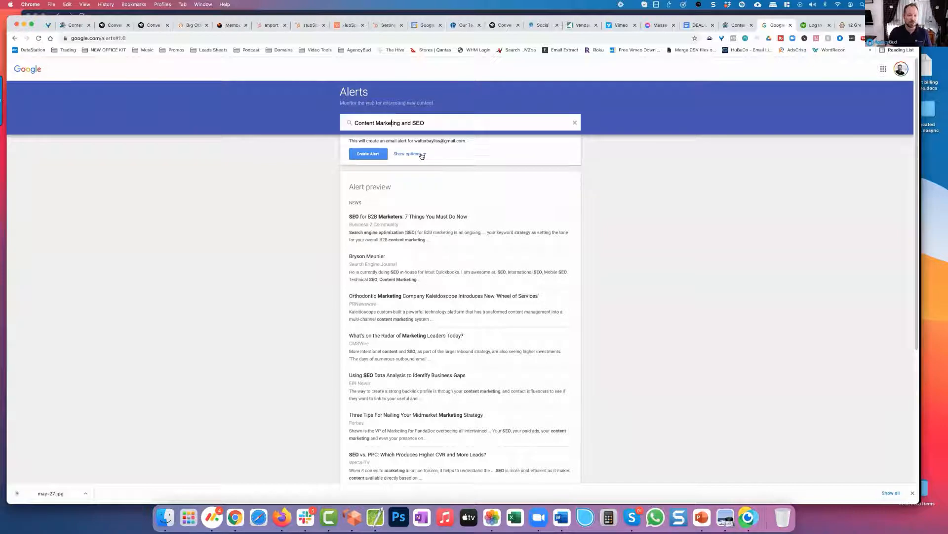
Step: Create the "Content Marketing and SEO" alert with delivery set to RSS feed, and copy the link address of its feed
left_click(422, 155)
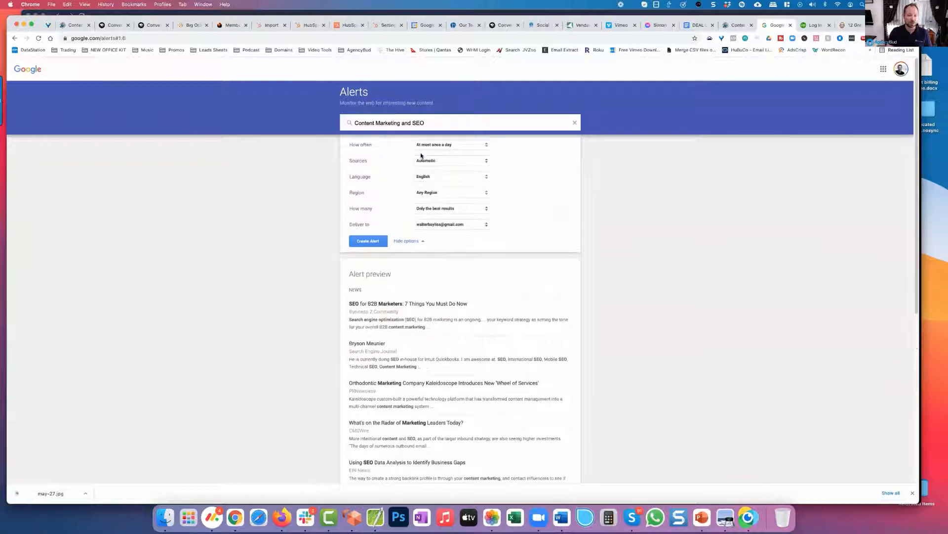
left_click(459, 226)
left_click(446, 236)
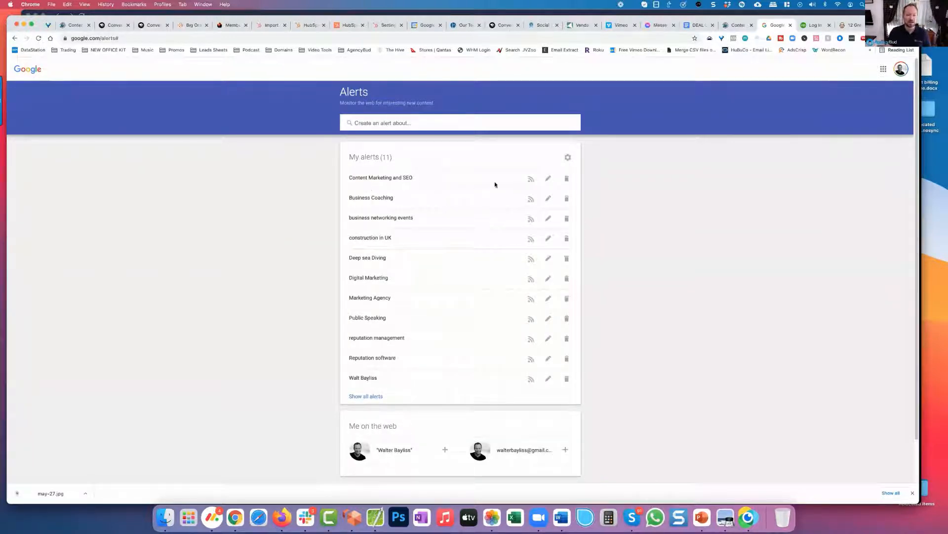
right_click(531, 181)
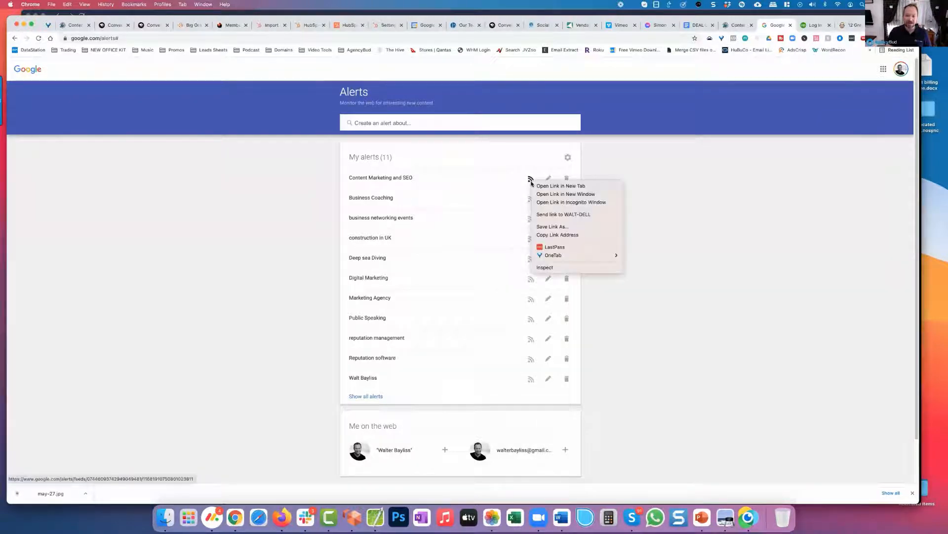
left_click(557, 234)
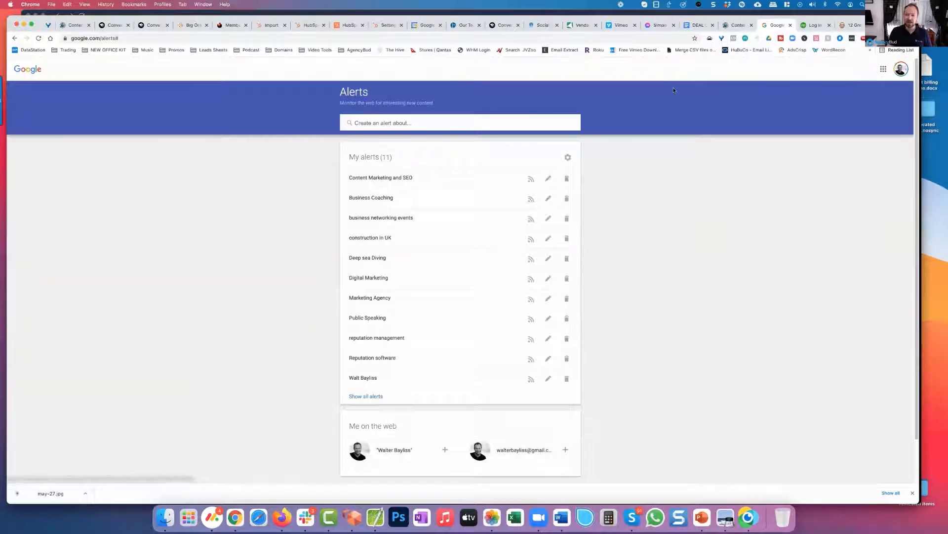
Step: In Content Artemis, try to add a feed named "Alert about SEO" to the Content Marketing category using the copied Google Alerts feed URL
left_click(736, 25)
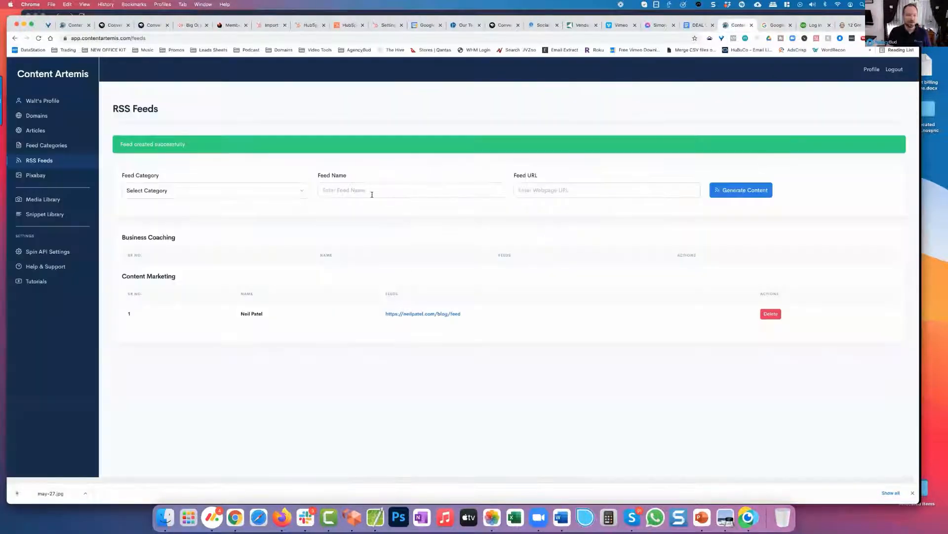
left_click(244, 197)
left_click(166, 217)
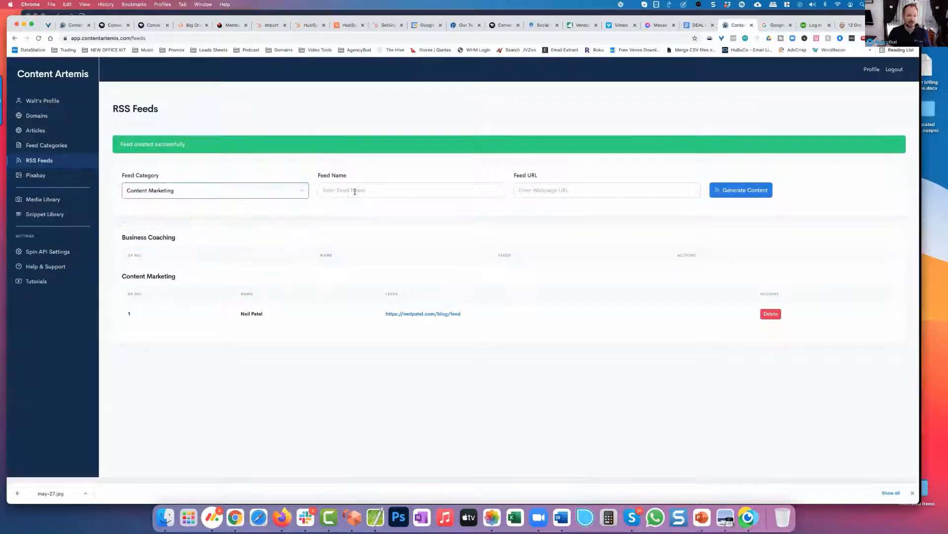
left_click(354, 191)
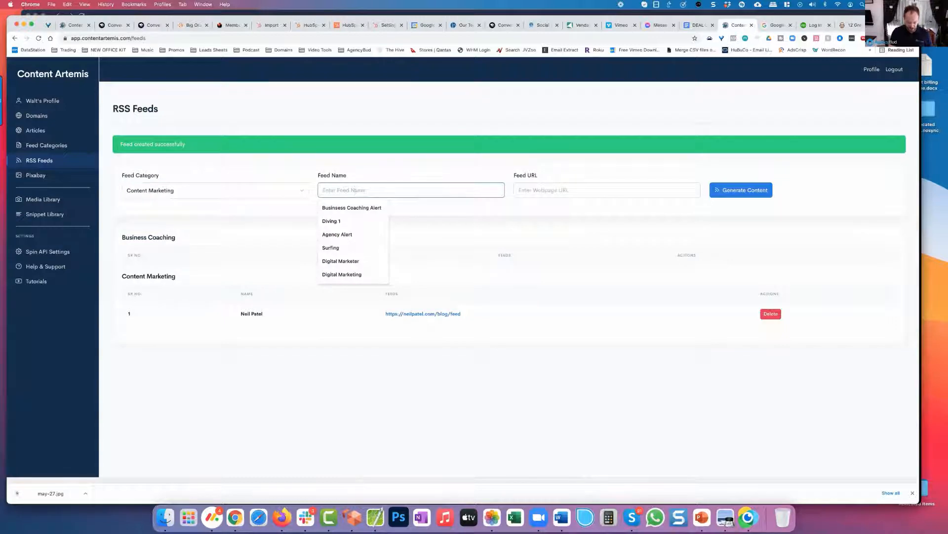
type("Alert about SEO")
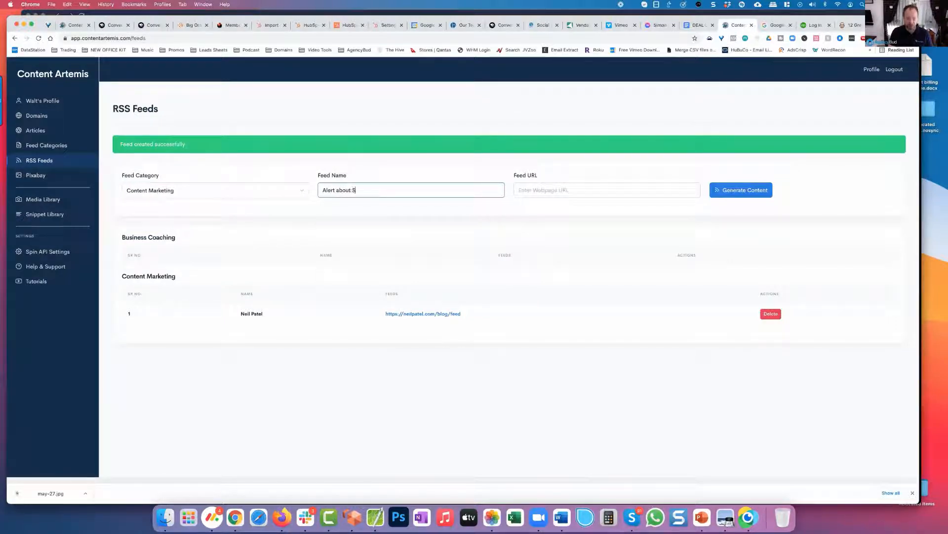
key("Tab")
key("super+v")
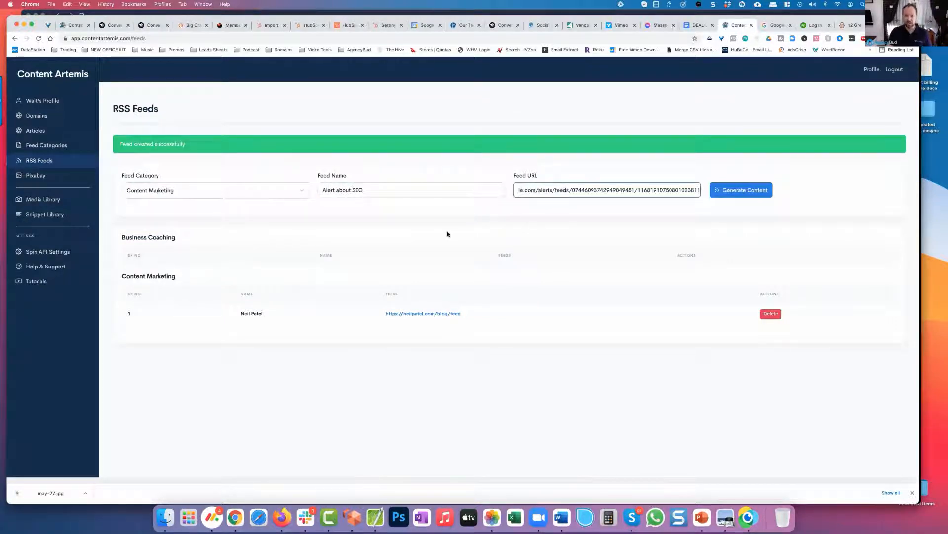
key("Tab")
key("Return")
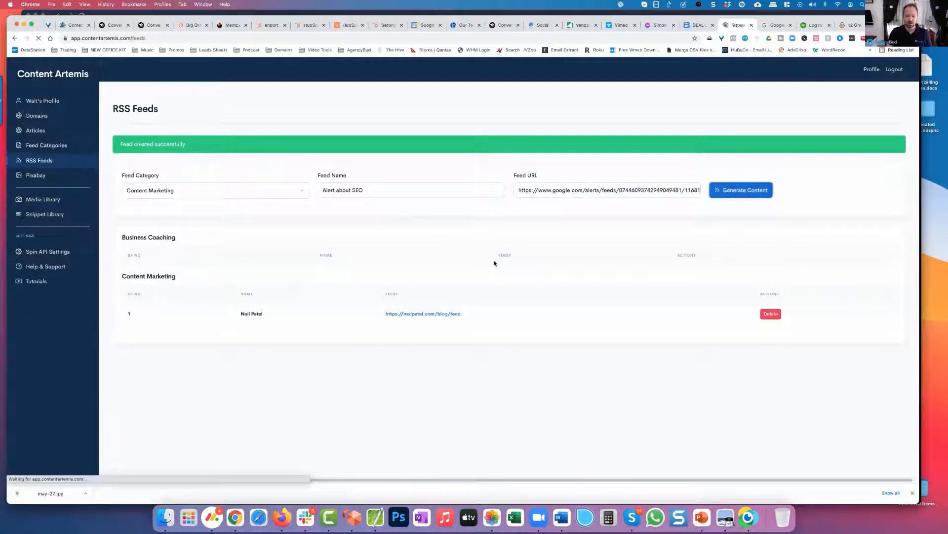
Step: Try again to add the Google Alerts feed URL to Content Marketing under the name "Alert", and reopen the RSS Feeds page
left_click(587, 192)
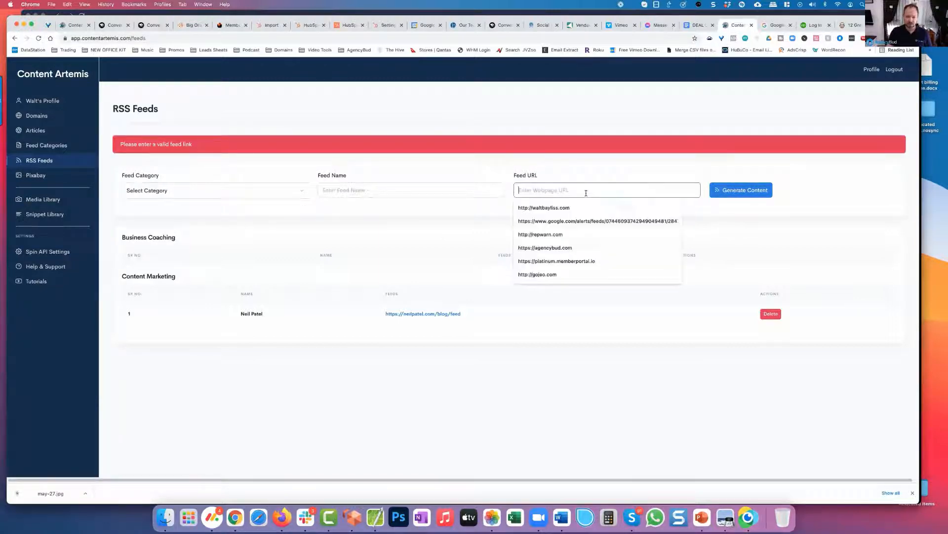
left_click(281, 195)
left_click(210, 218)
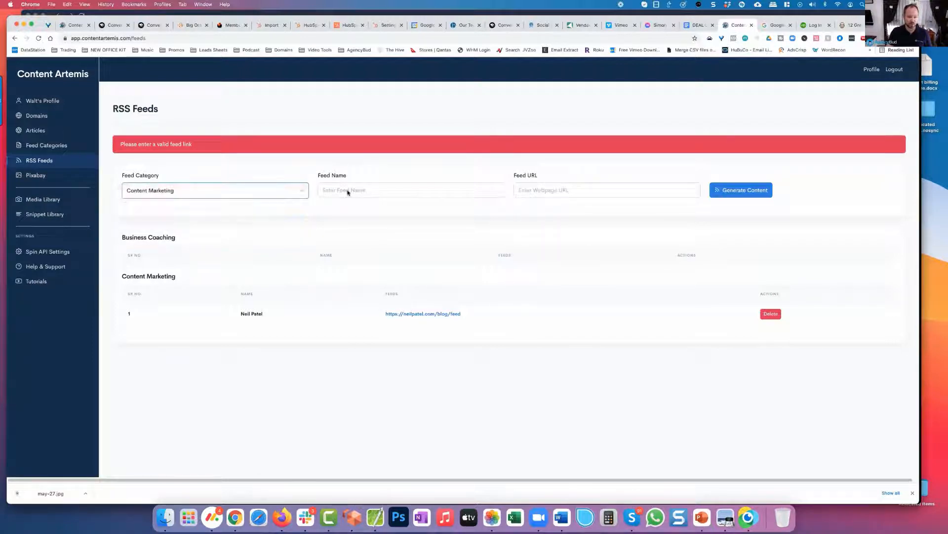
left_click(347, 190)
type("Alert")
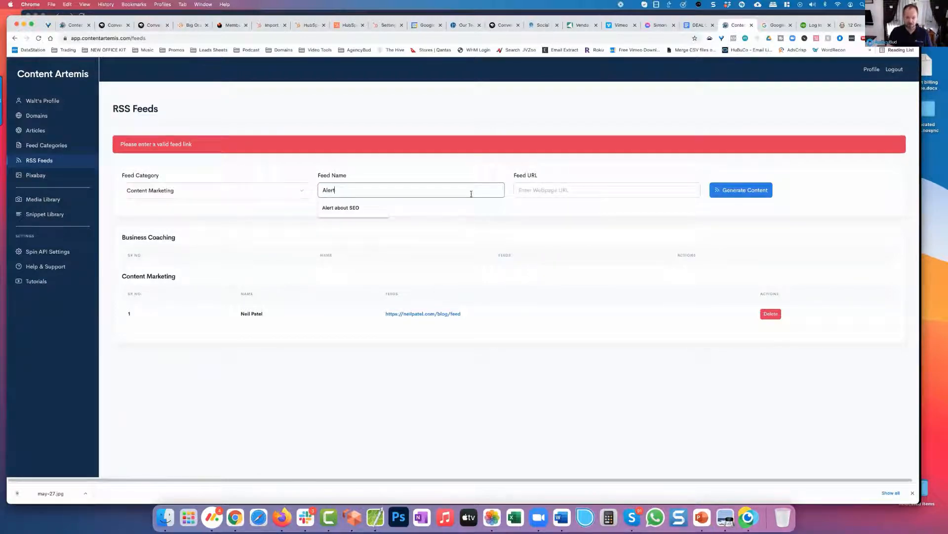
left_click(526, 194)
key("super+v")
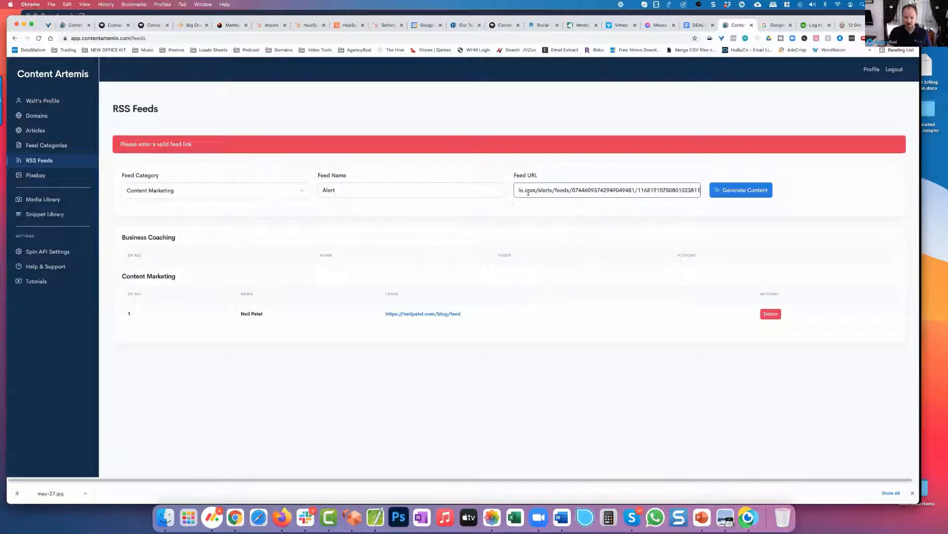
left_click_drag(520, 190, 705, 191)
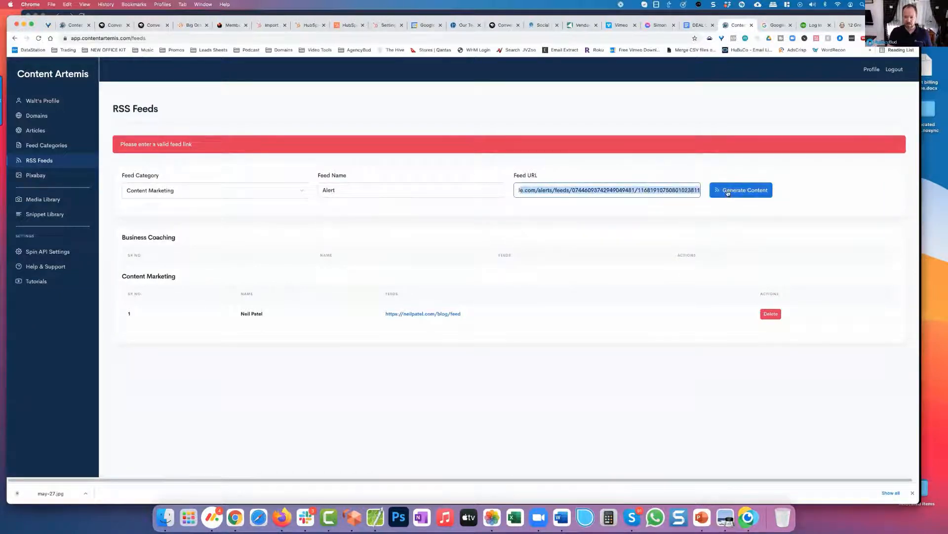
left_click(721, 196)
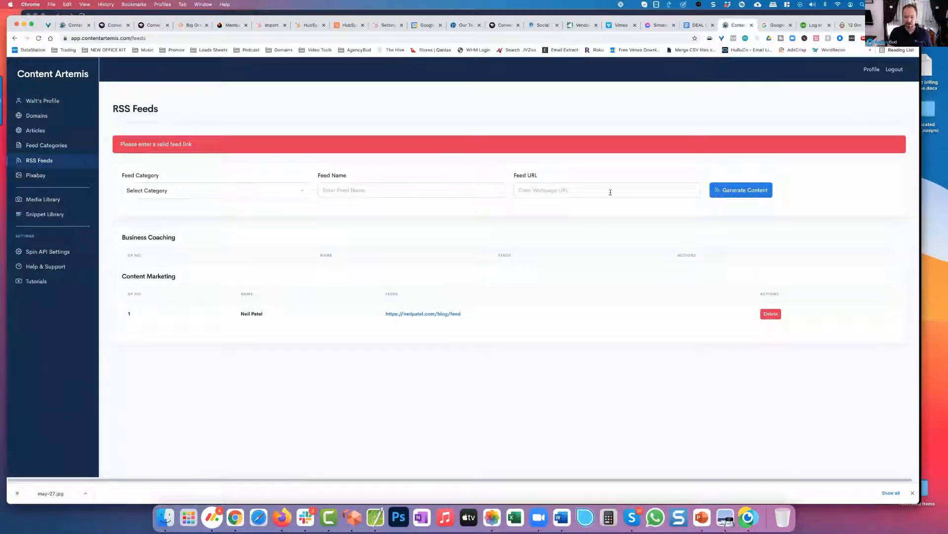
left_click(41, 163)
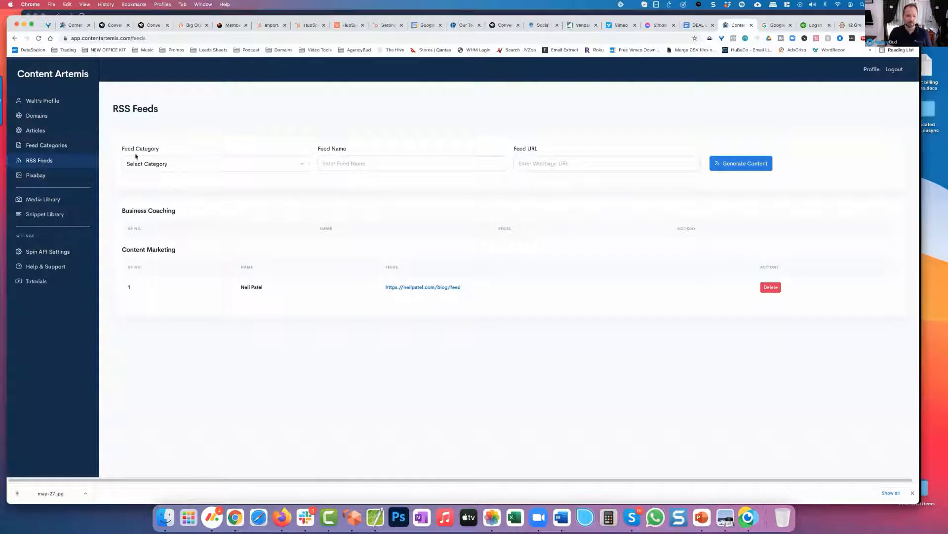
Step: Switch back to Google Alerts and copy the link address of the Business Coaching alert's RSS feed
key("ctrl+Tab")
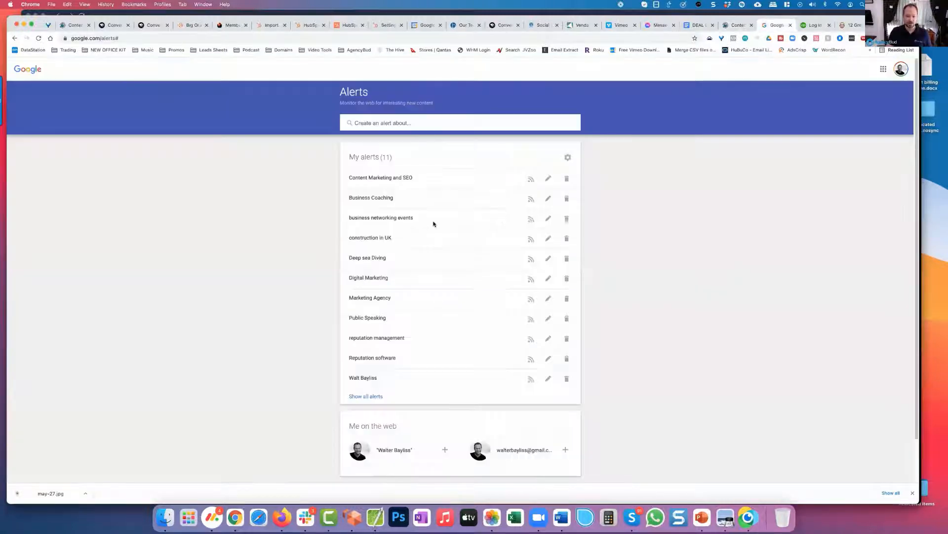
right_click(528, 200)
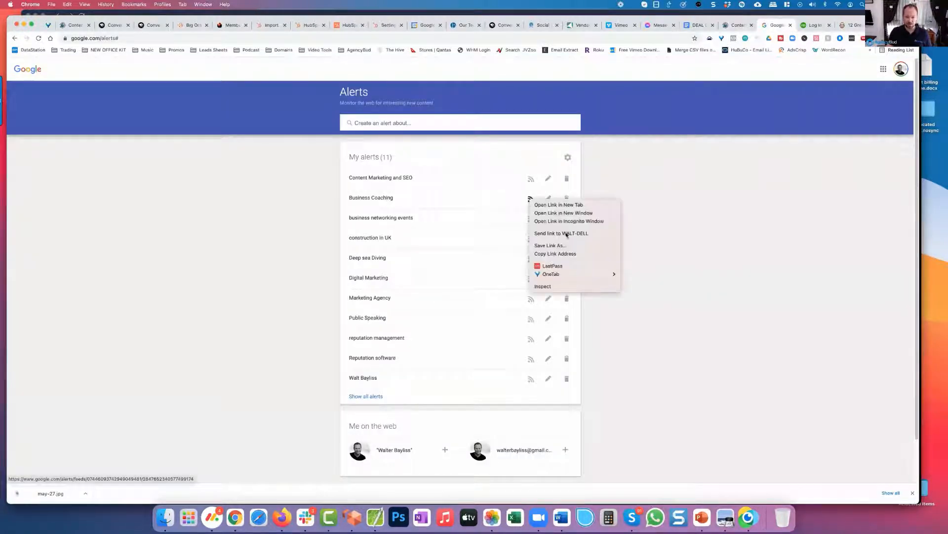
left_click(572, 255)
Step: Switch back to Content Artemis and add a feed named "Coaching" to the Business Coaching category using the copied alert feed URL
left_click(737, 24)
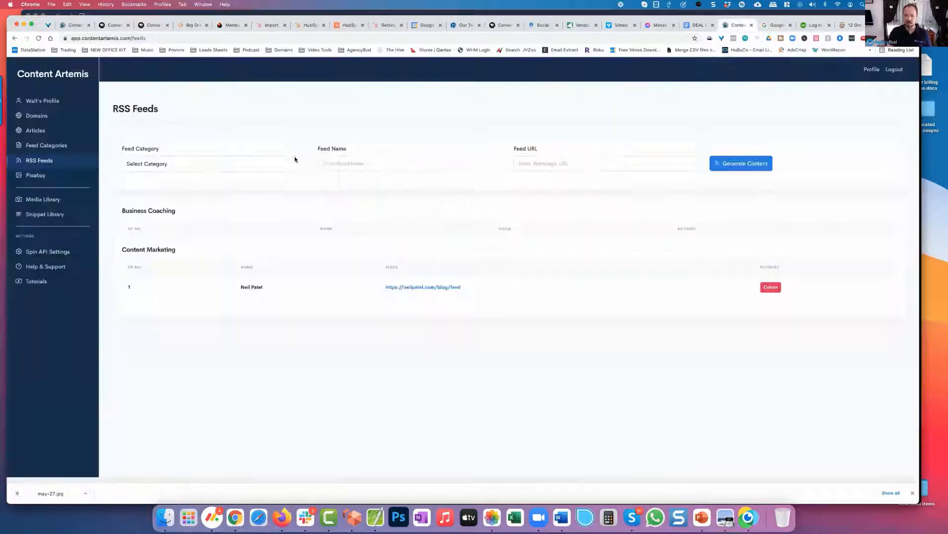
left_click(216, 163)
left_click(173, 183)
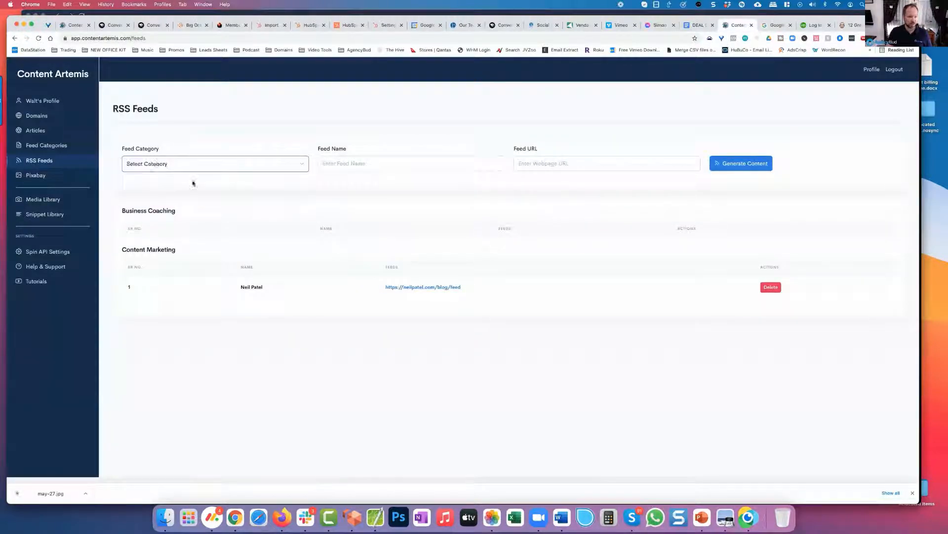
left_click(338, 163)
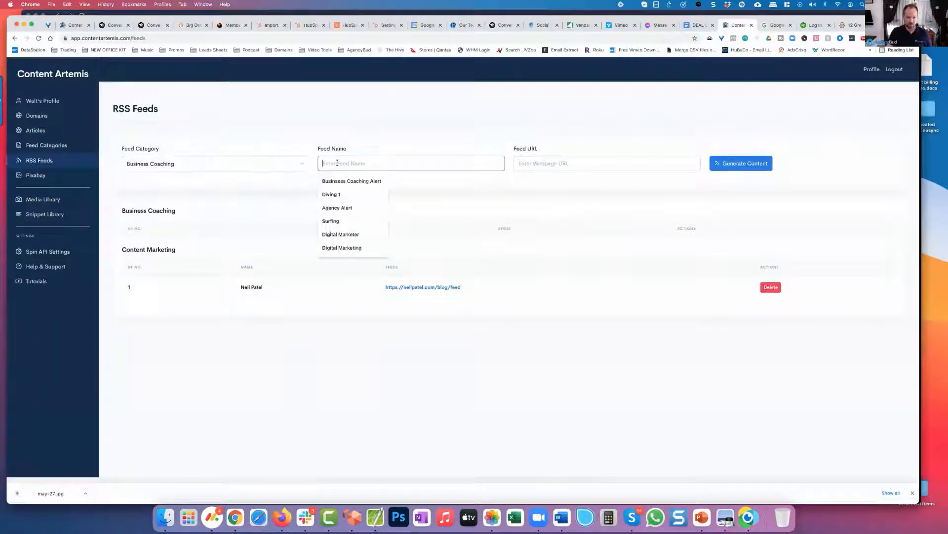
type("Coaching")
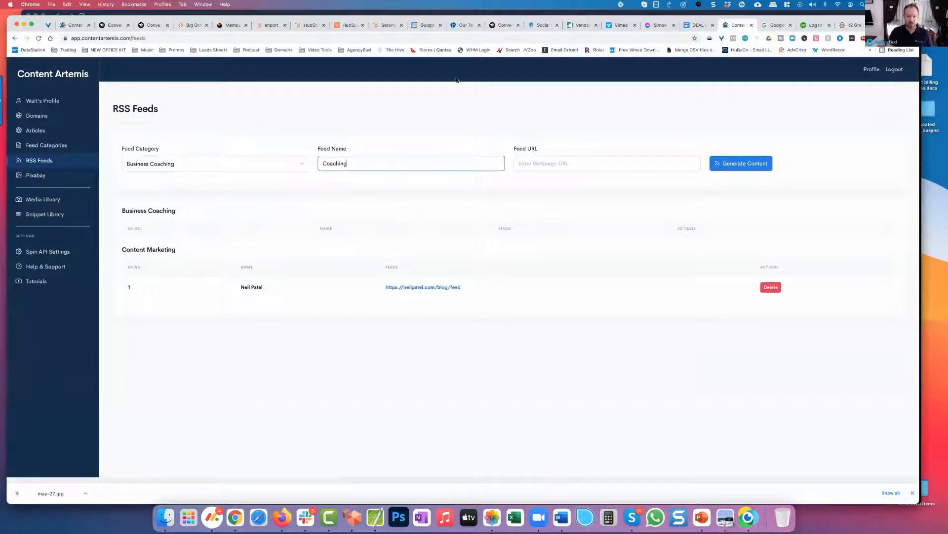
left_click(525, 164)
left_click(618, 194)
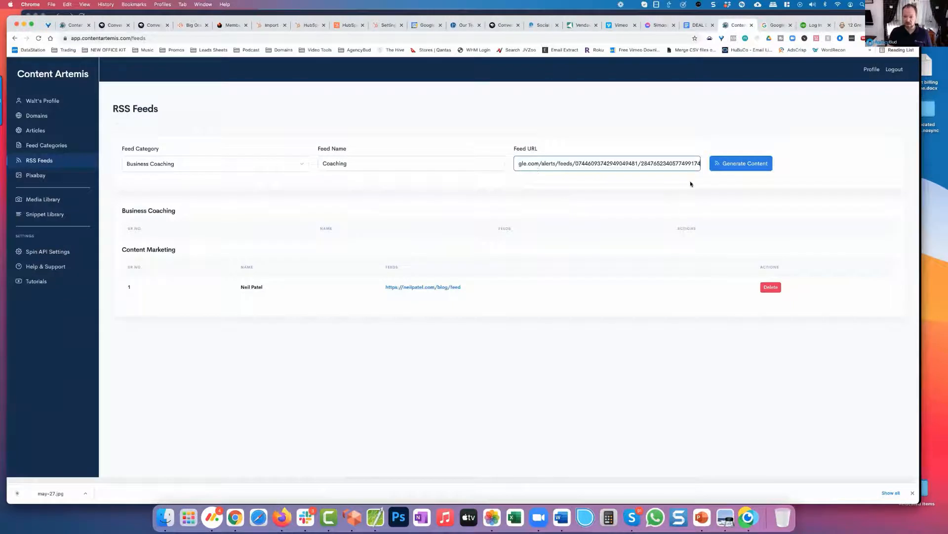
key("Return")
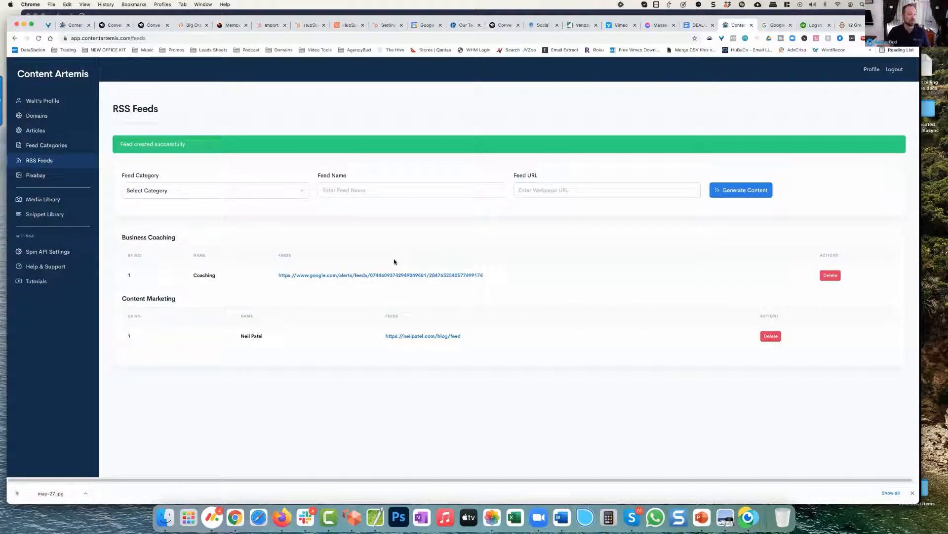
Step: Create a new article named "Content Marketing 101" and proceed to its feed sources
left_click(47, 130)
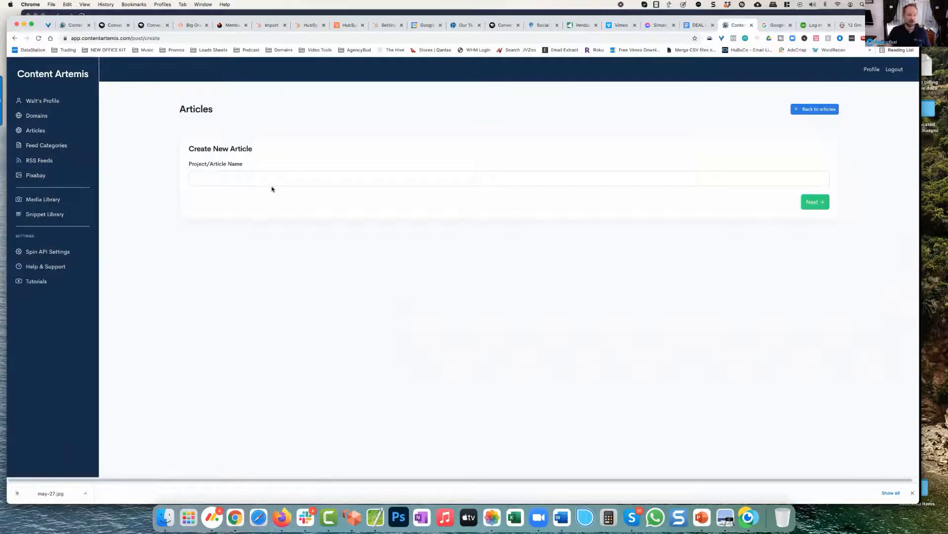
left_click(271, 187)
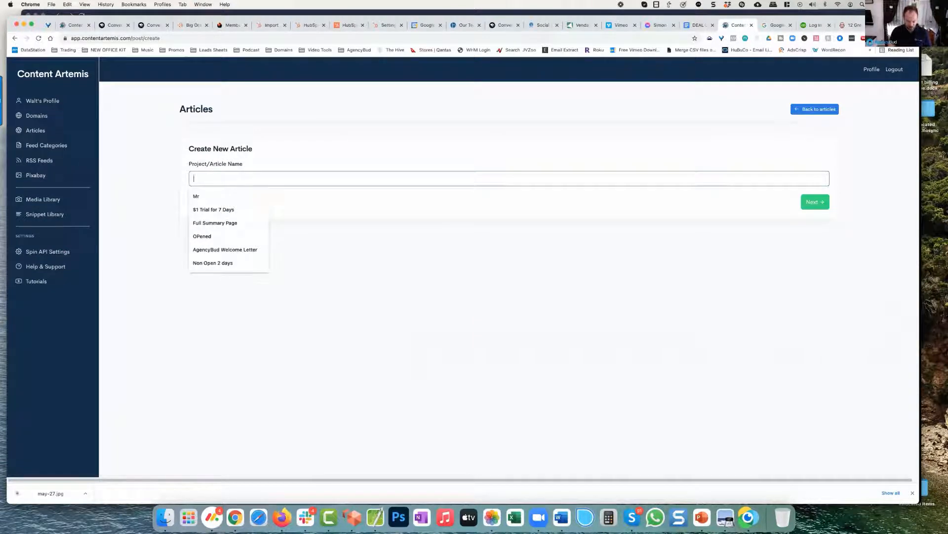
type("Content Market")
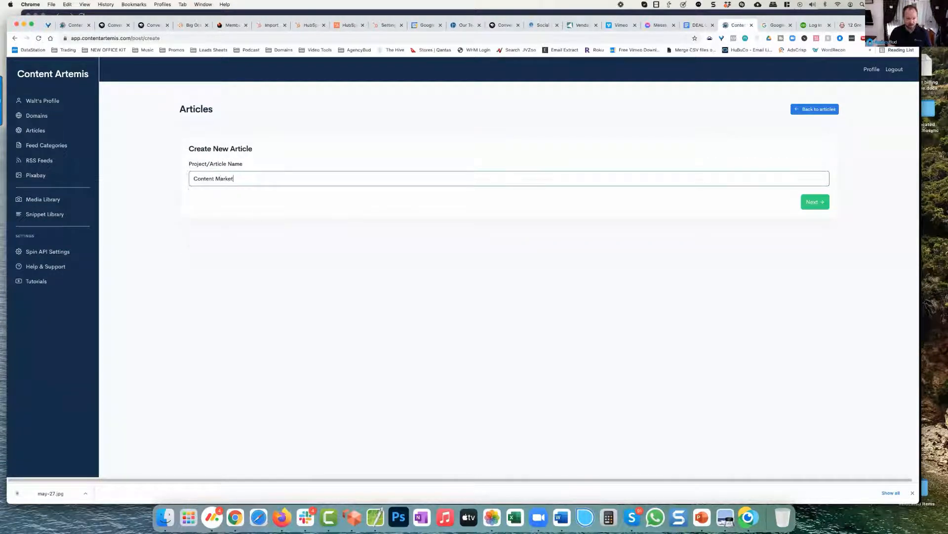
type("ing 101")
left_click(812, 202)
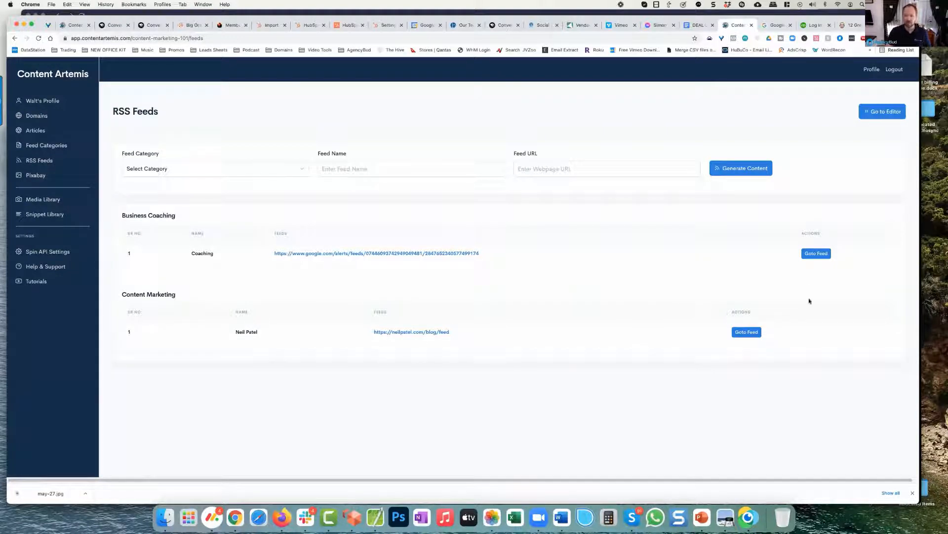
Step: Open the Coaching feed for the article and look through the posts in its preview
left_click(818, 254)
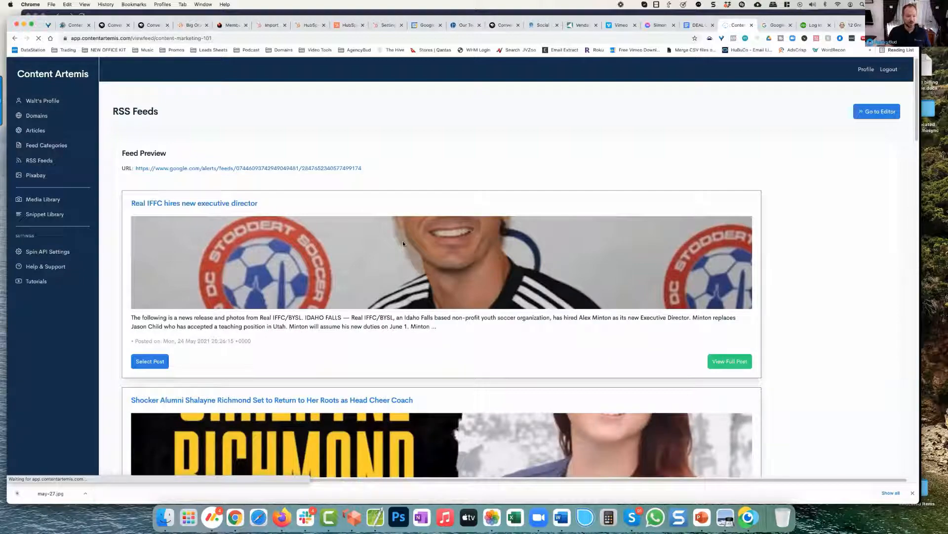
scroll(403, 244, "down", 10)
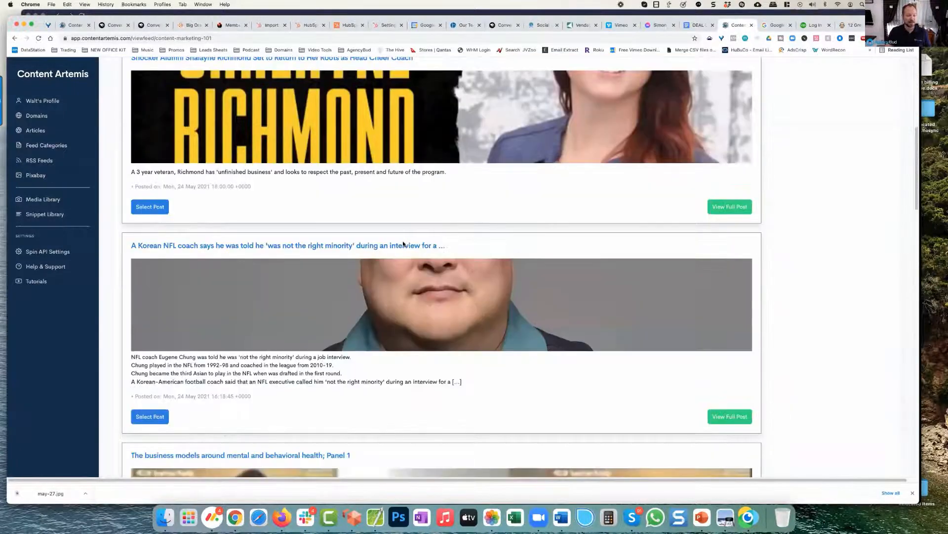
scroll(403, 244, "down", 3)
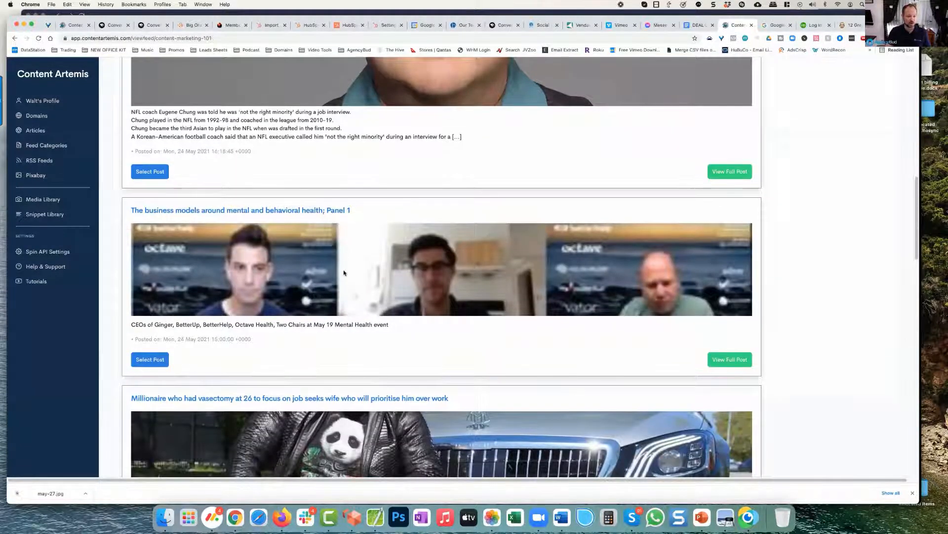
scroll(344, 272, "down", 3)
scroll(344, 272, "down", 7)
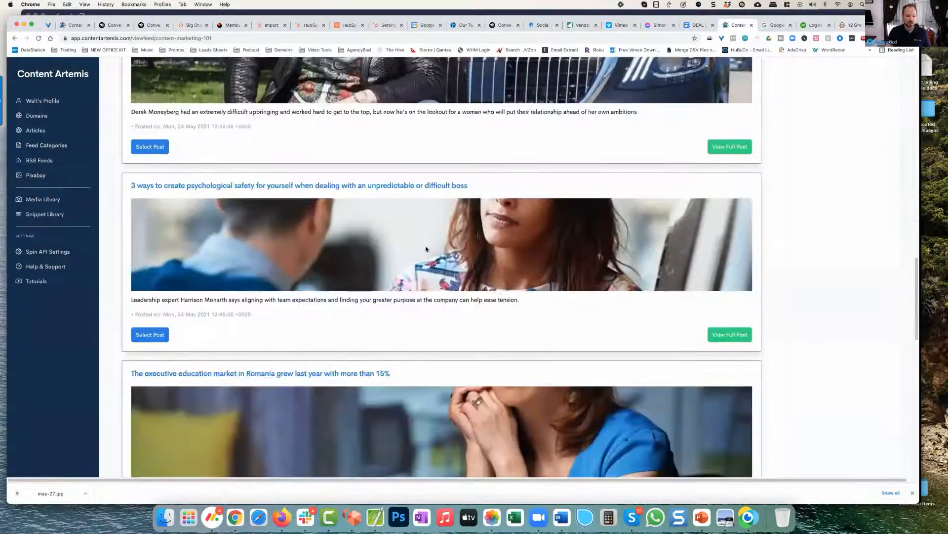
scroll(427, 249, "down", 4)
scroll(427, 248, "up", 15)
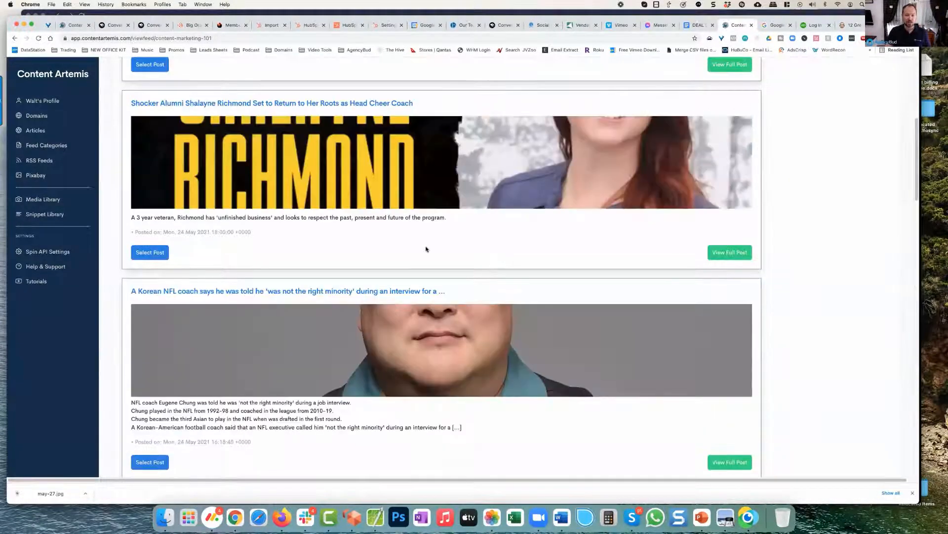
scroll(417, 253, "up", 5)
scroll(417, 252, "down", 2)
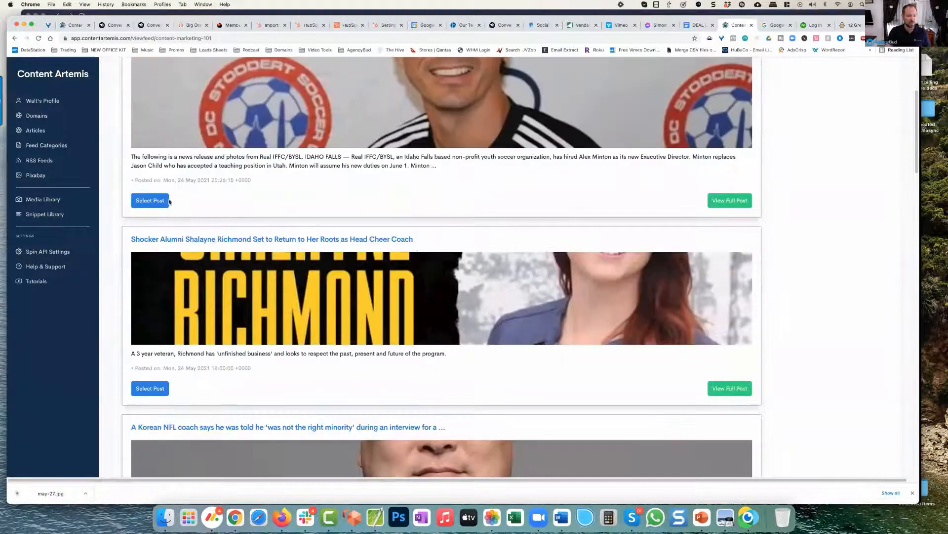
scroll(253, 242, "down", 6)
scroll(257, 246, "down", 5)
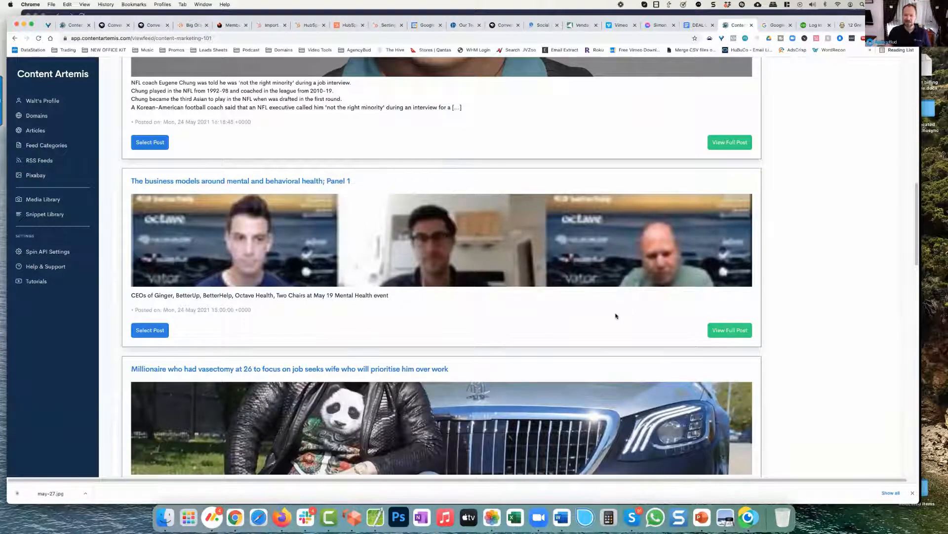
Step: View the full post "The business models around mental and behavioral health; Panel 1", read through it, and return to the feed preview
left_click(615, 315)
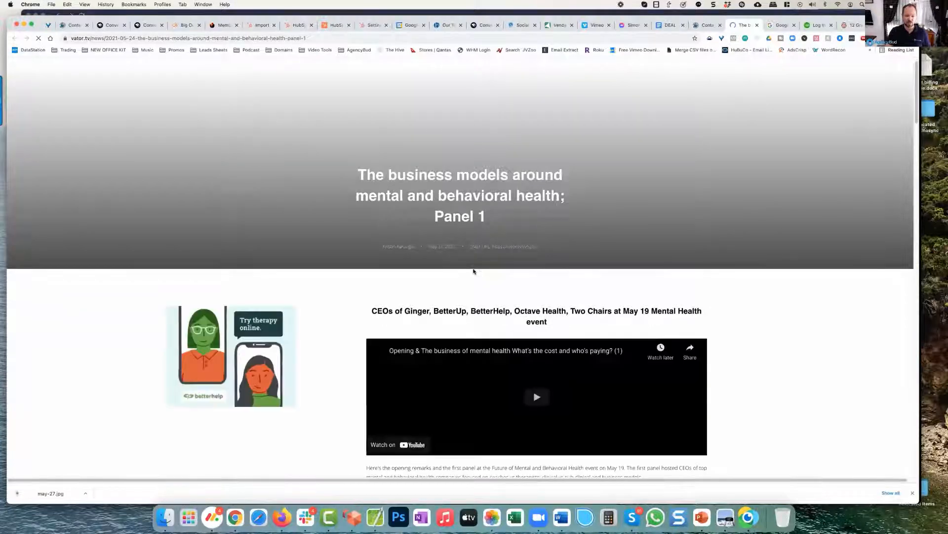
scroll(473, 269, "down", 5)
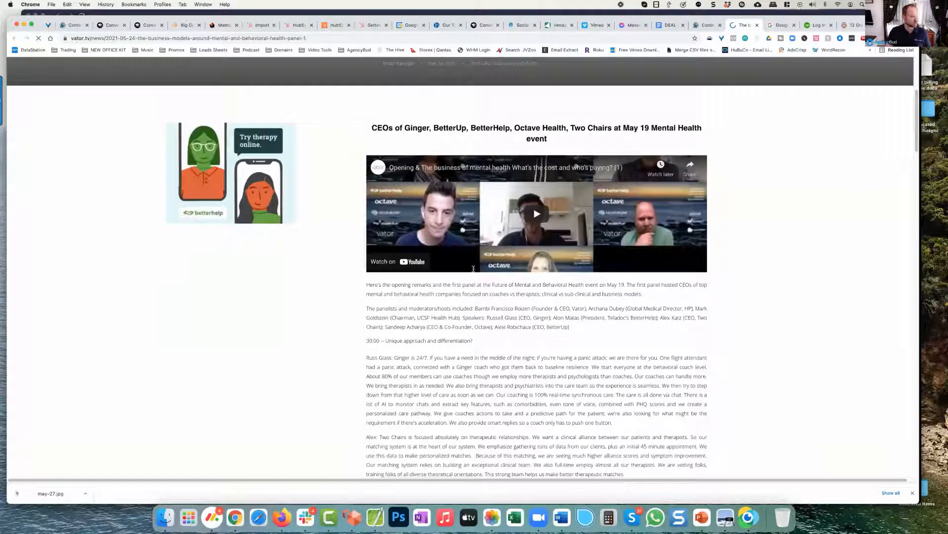
scroll(473, 270, "down", 7)
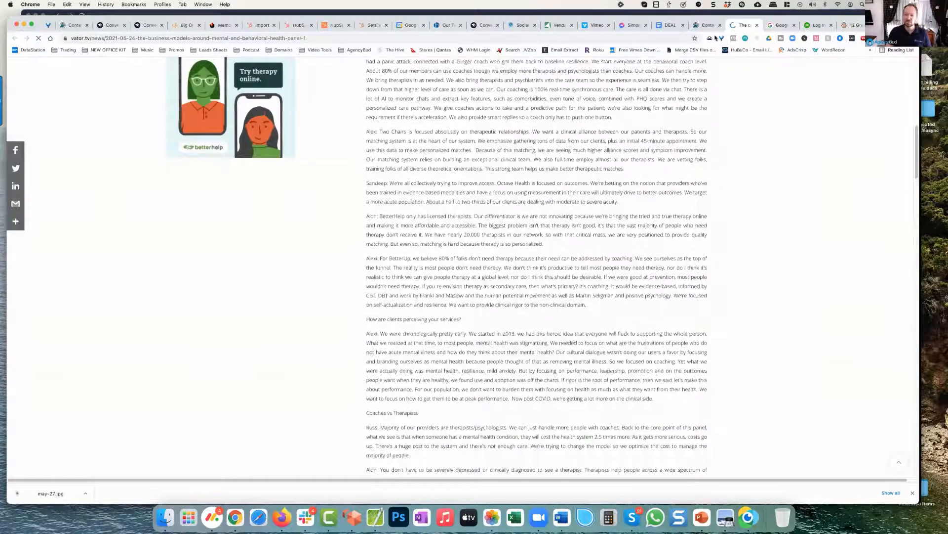
left_click(709, 25)
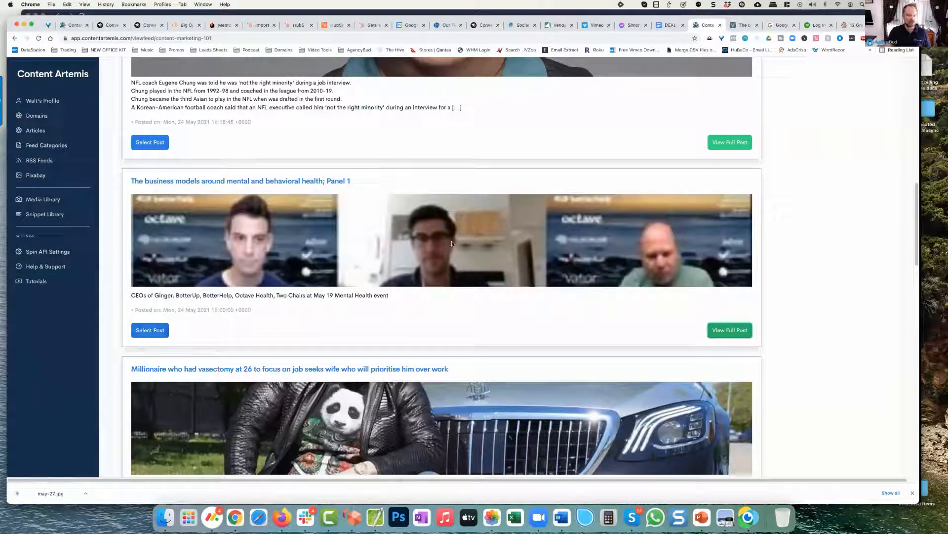
Step: Select the posts on mental and behavioral health business models, Romania's executive education market, and "Above Board" about engaging board members
left_click(155, 330)
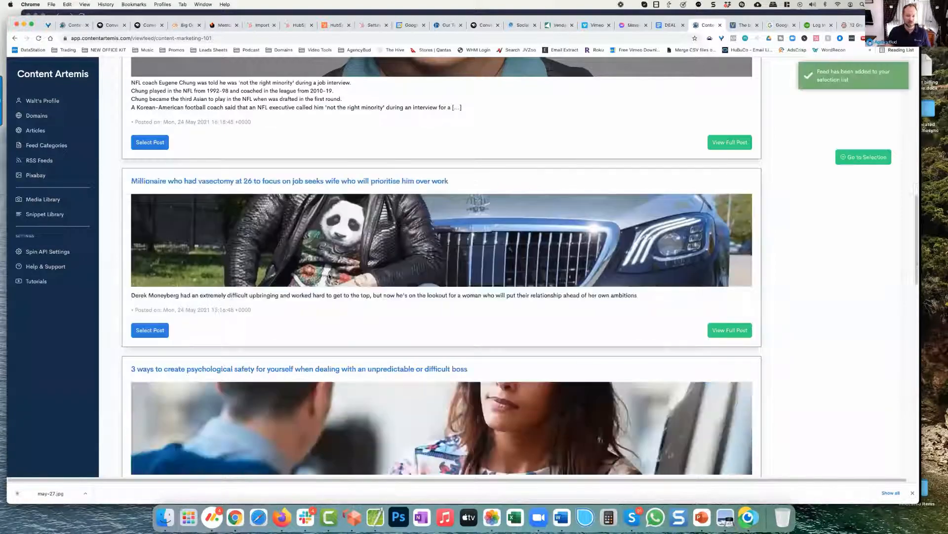
scroll(329, 276, "down", 1)
scroll(329, 277, "down", 4)
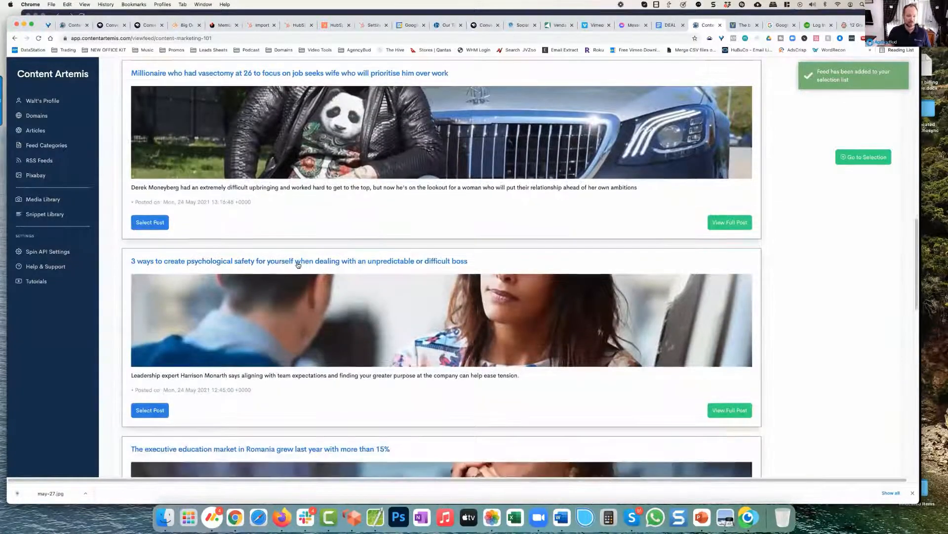
scroll(352, 220, "down", 3)
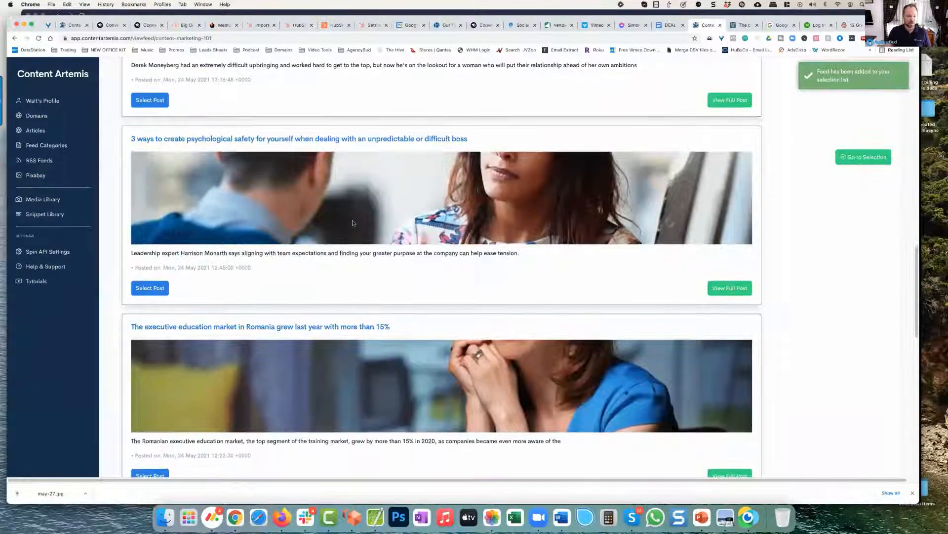
scroll(366, 290, "down", 4)
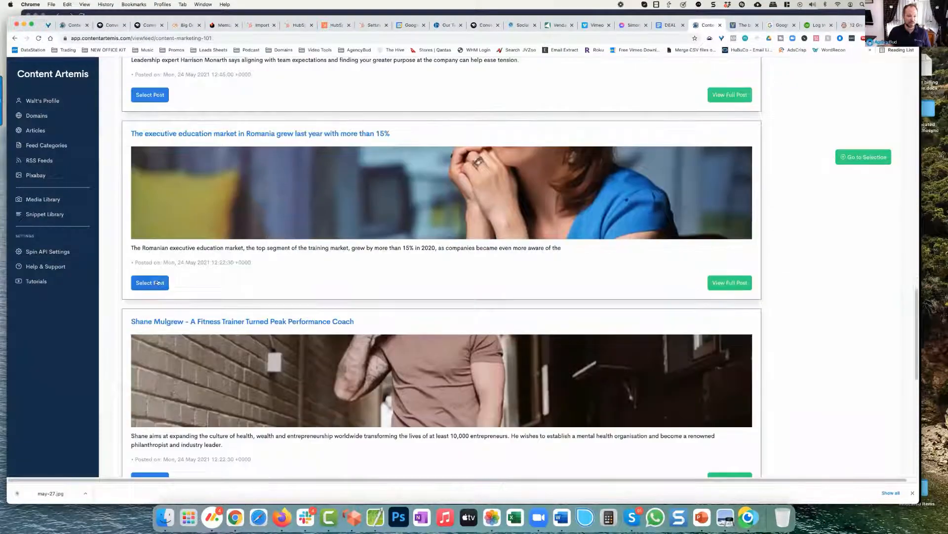
left_click(149, 283)
scroll(424, 247, "down", 8)
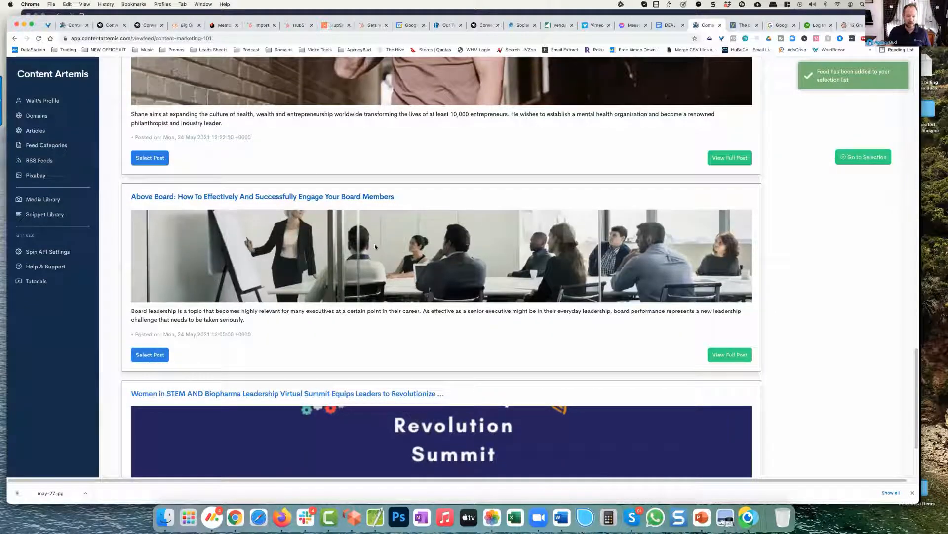
scroll(277, 202, "down", 1)
left_click(143, 327)
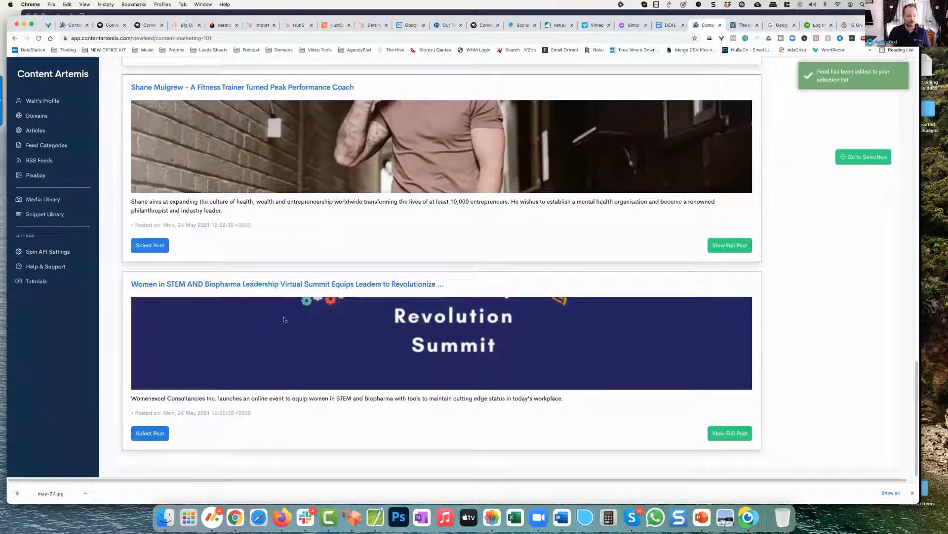
Step: Open the list of posts selected for the article
scroll(291, 311, "up", 10)
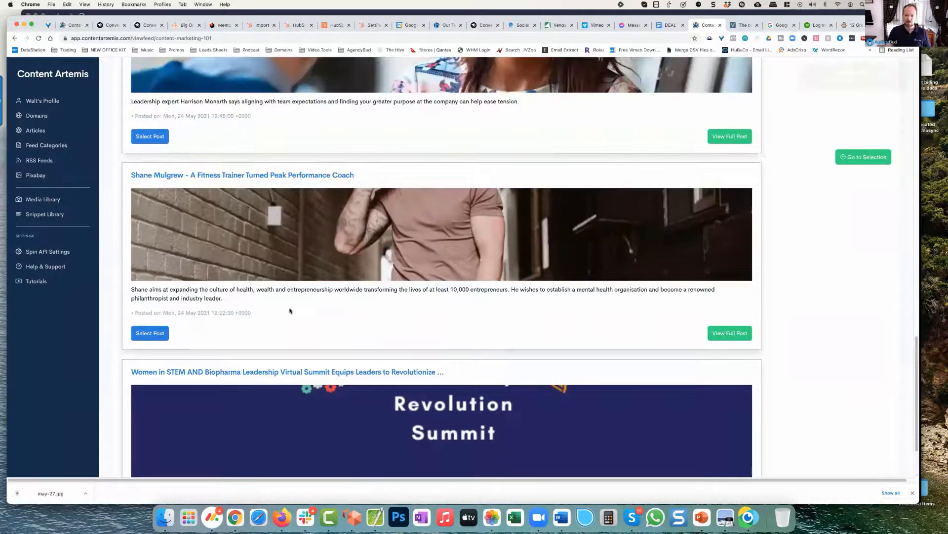
scroll(291, 311, "up", 5)
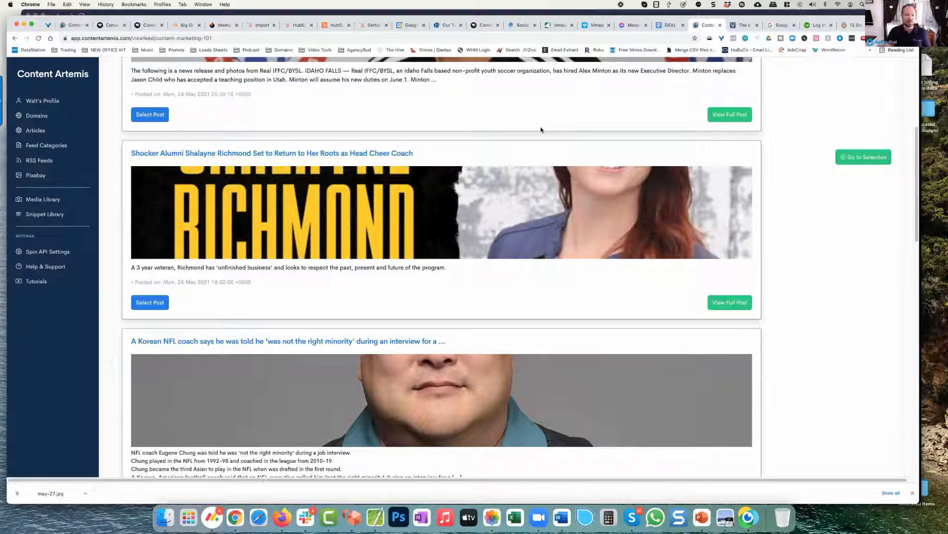
scroll(541, 126, "up", 5)
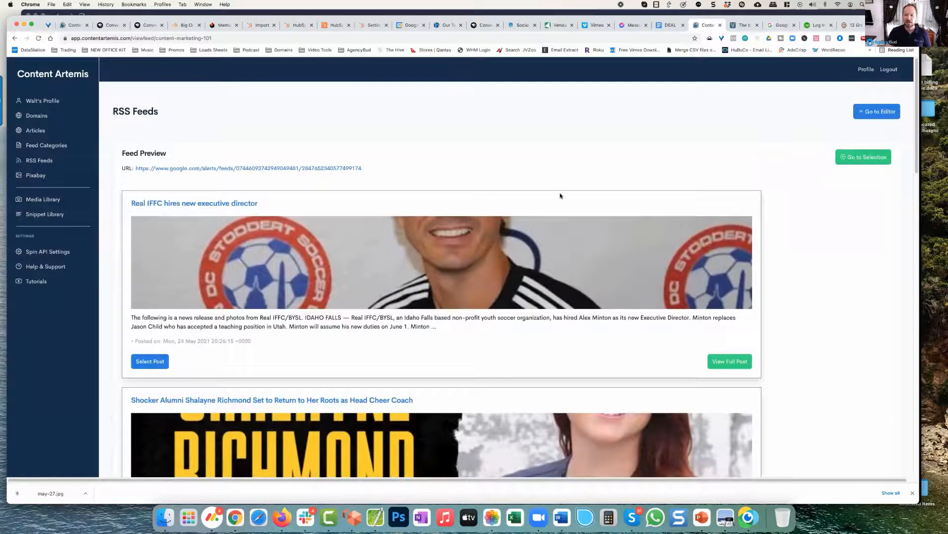
left_click(850, 158)
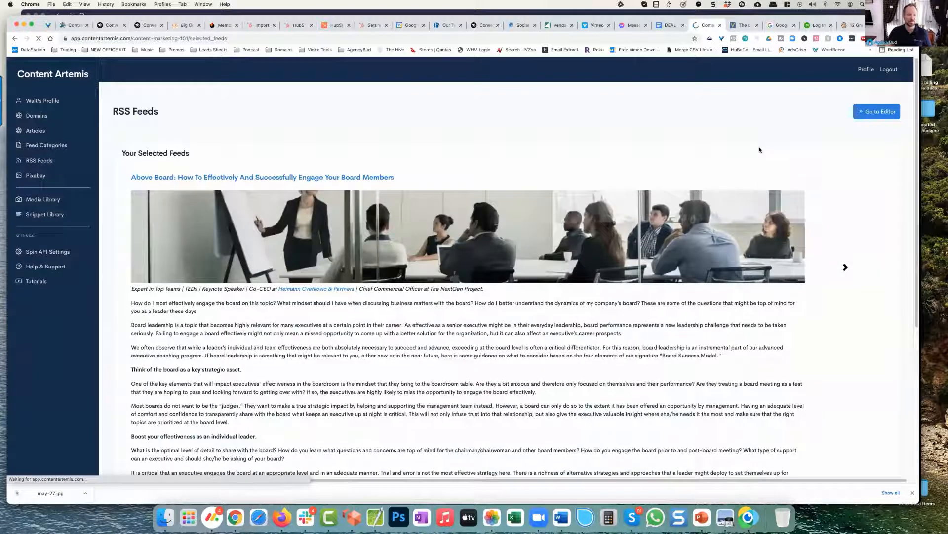
Step: Review the "Above Board" post's text and add its boardroom meeting picture to the article
scroll(541, 316, "down", 3)
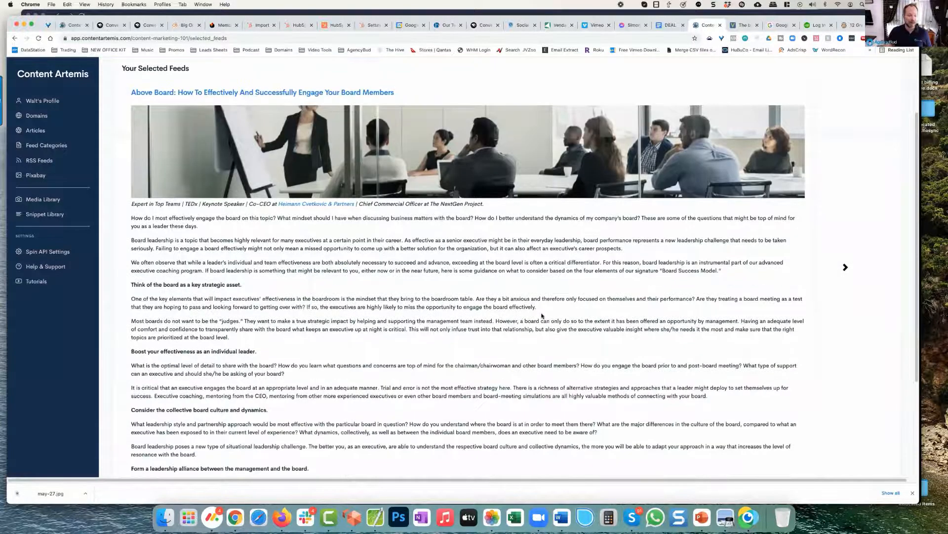
scroll(542, 316, "down", 3)
scroll(536, 266, "down", 2)
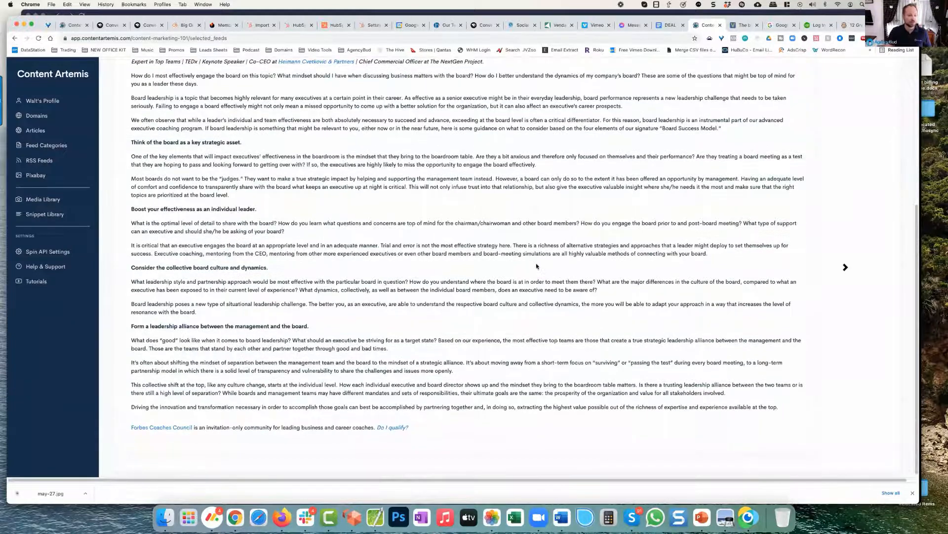
scroll(451, 221, "up", 7)
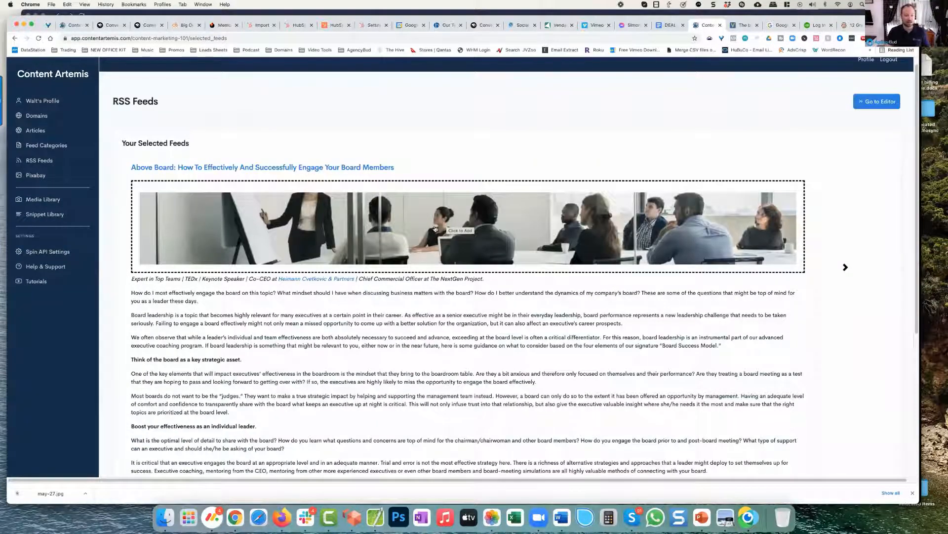
scroll(435, 233, "right", 1)
left_click(435, 233)
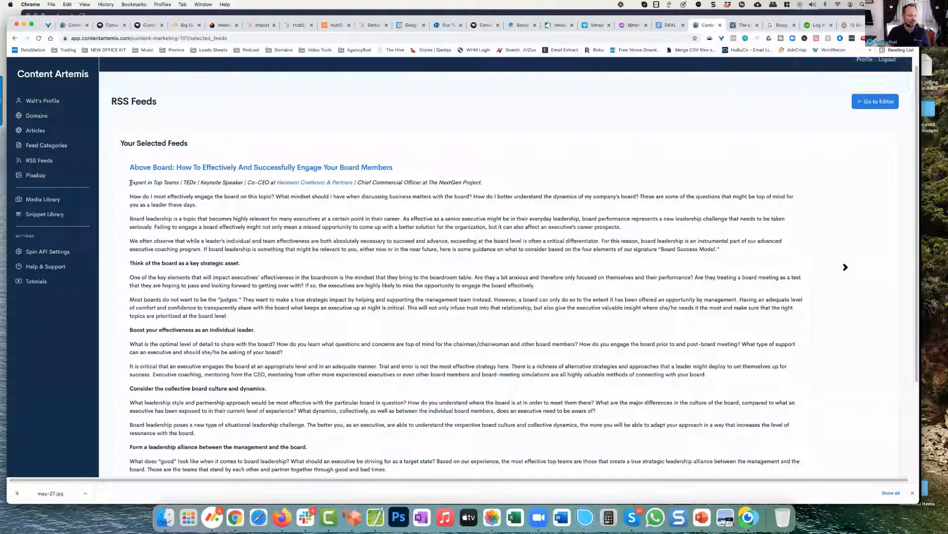
Step: Load the "Above Board" post's opening paragraphs and the Romania post's text from "On the other hand" to "five main trends" into the article
left_click_drag(135, 184, 726, 254)
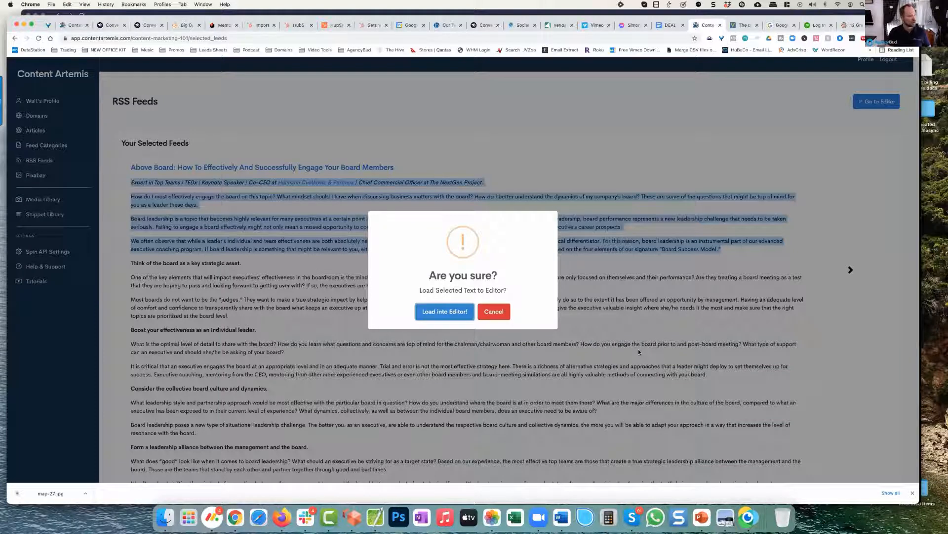
left_click(440, 313)
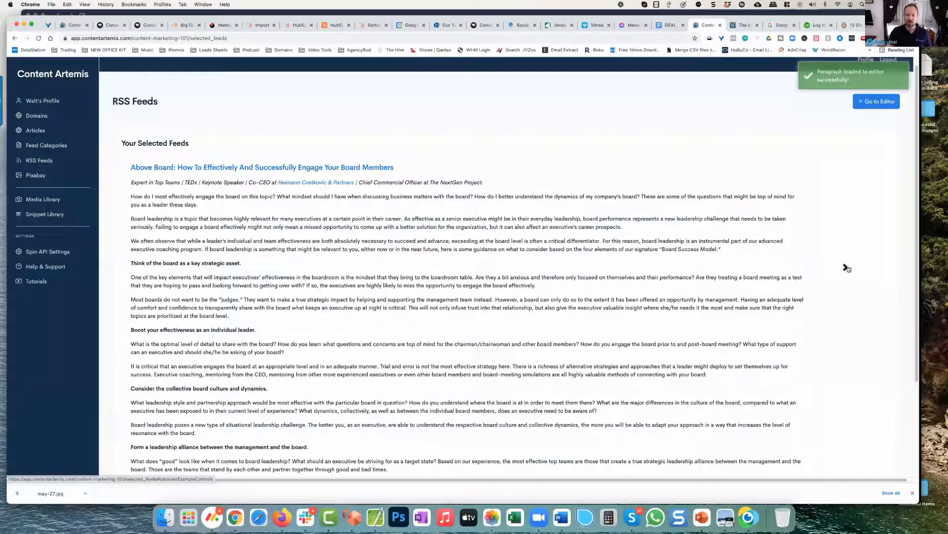
left_click(846, 267)
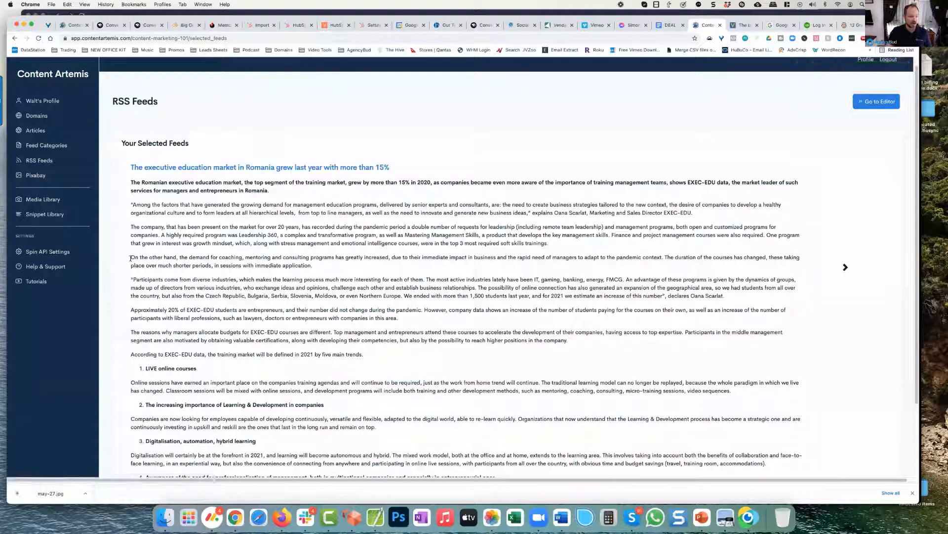
left_click_drag(130, 257, 375, 354)
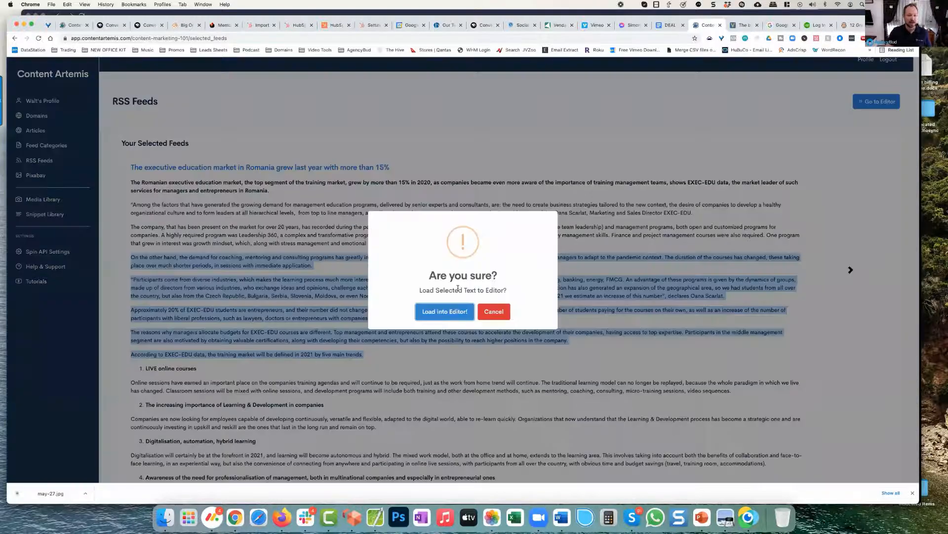
left_click(445, 313)
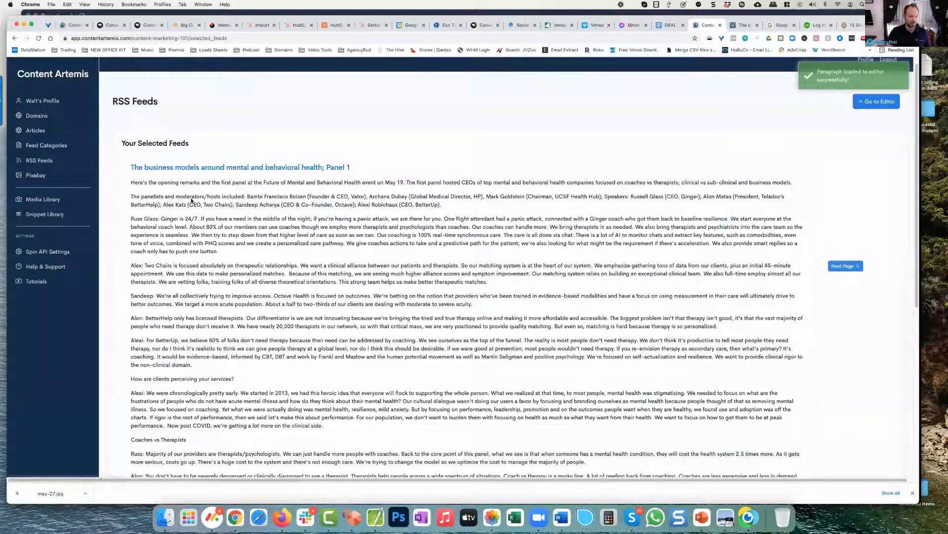
Step: Load the mental and behavioral health post's title and text through the BetterHelp licensed therapists paragraph into the article, and leave the selected posts
left_click_drag(127, 167, 718, 328)
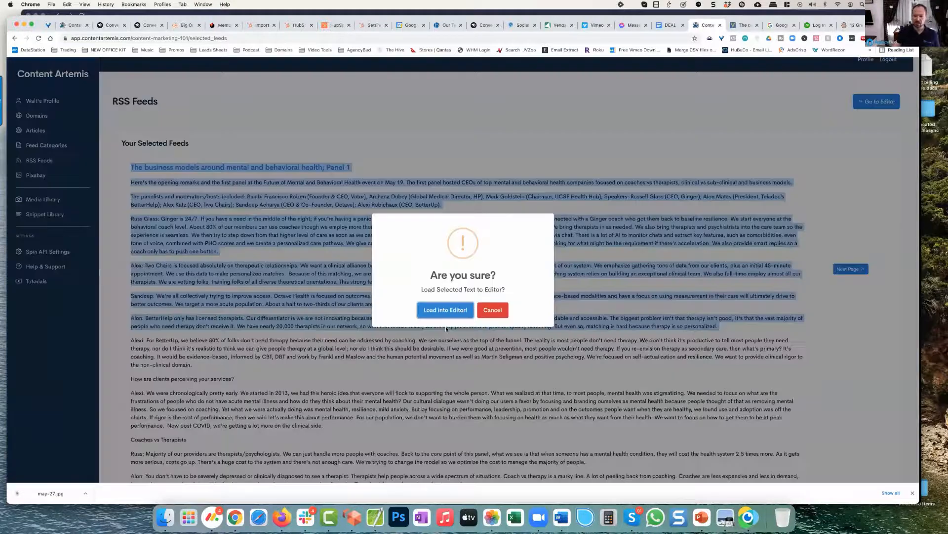
left_click(435, 309)
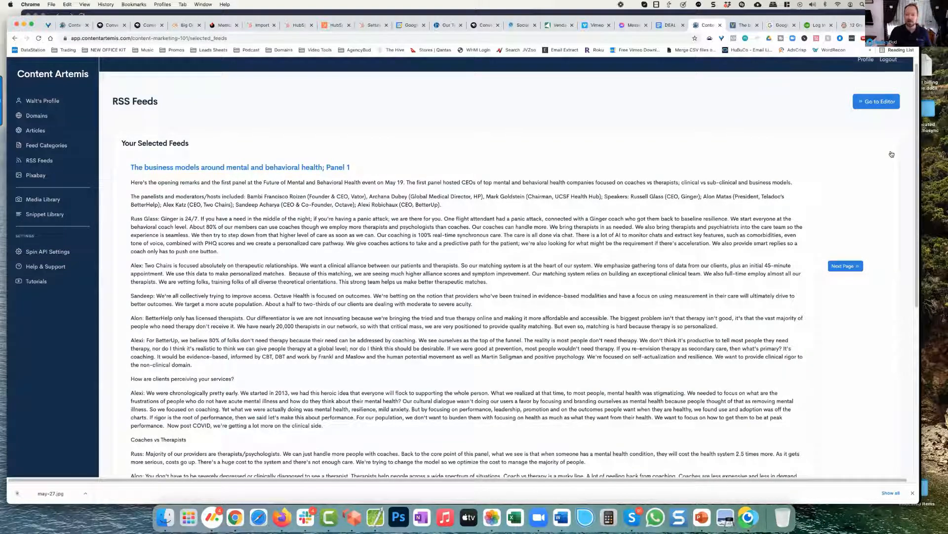
left_click(879, 102)
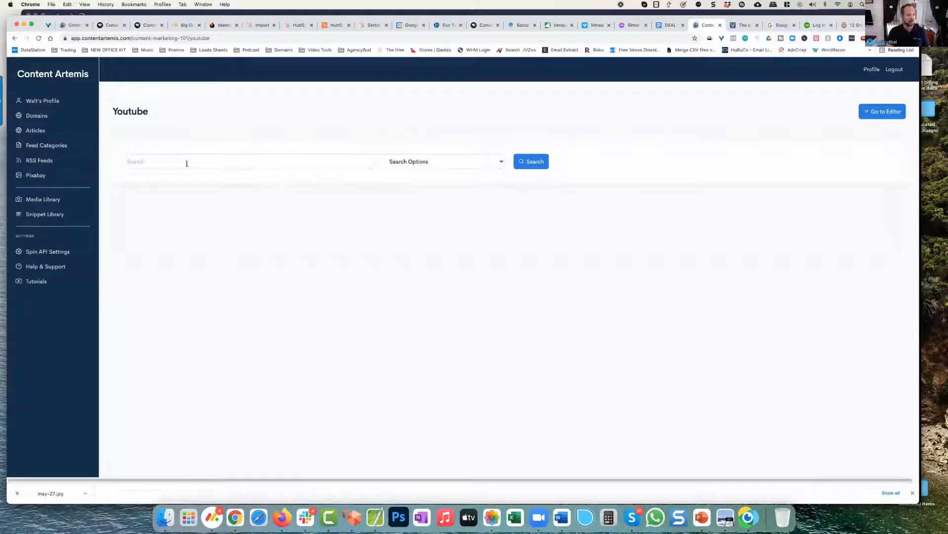
Step: Search YouTube by keyword for "Content Marketing" videos
left_click(203, 165)
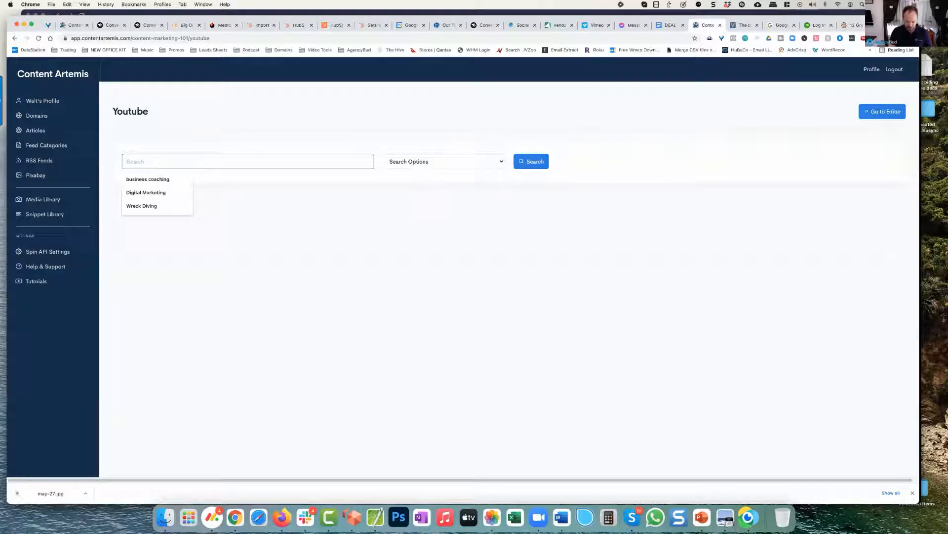
type("Content Mar")
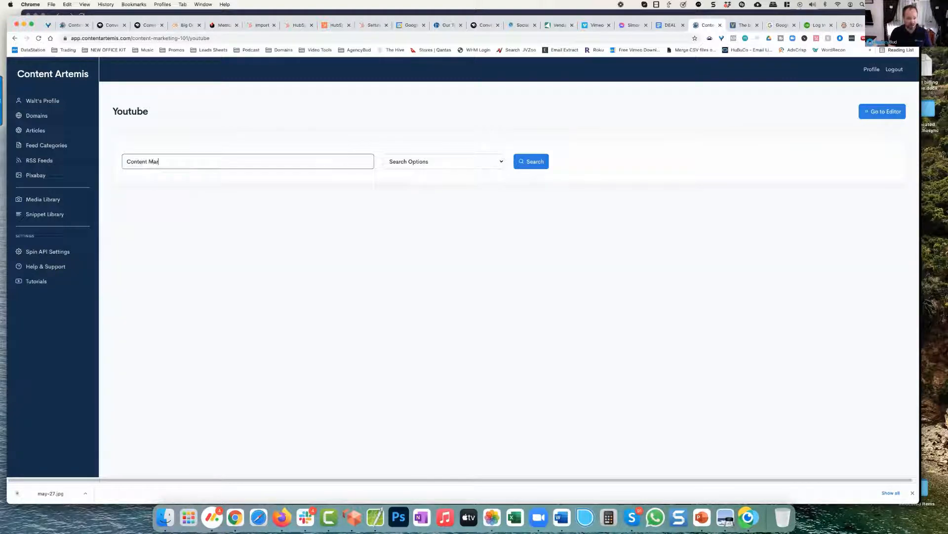
type("keting")
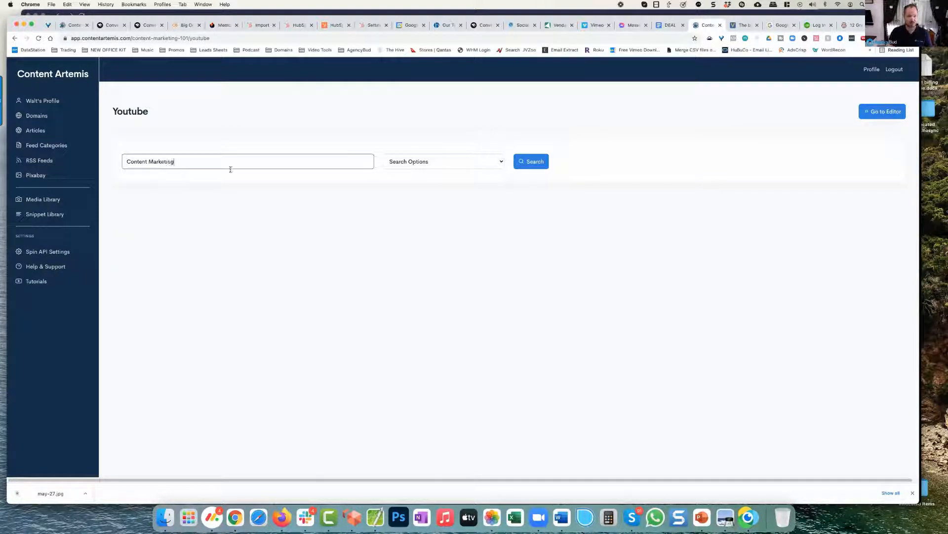
left_click(455, 167)
left_click(401, 170)
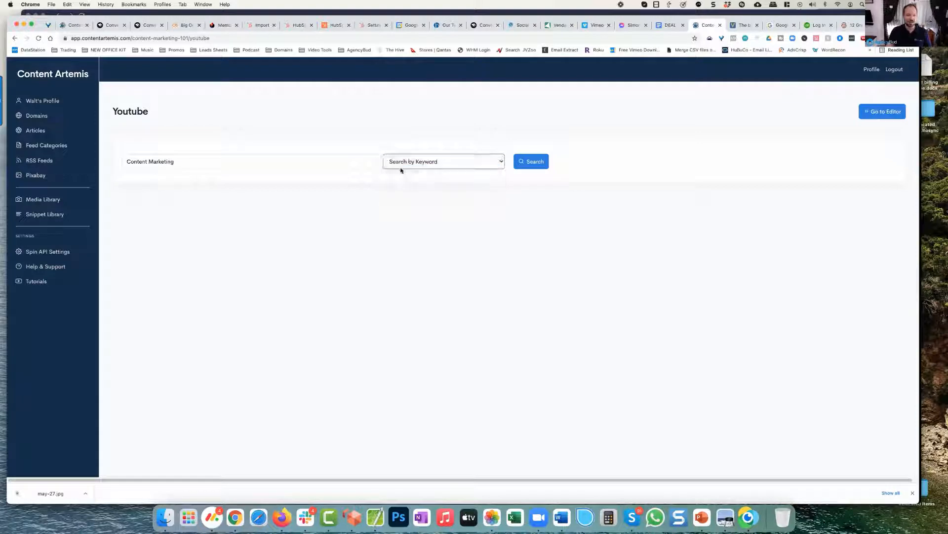
left_click(546, 162)
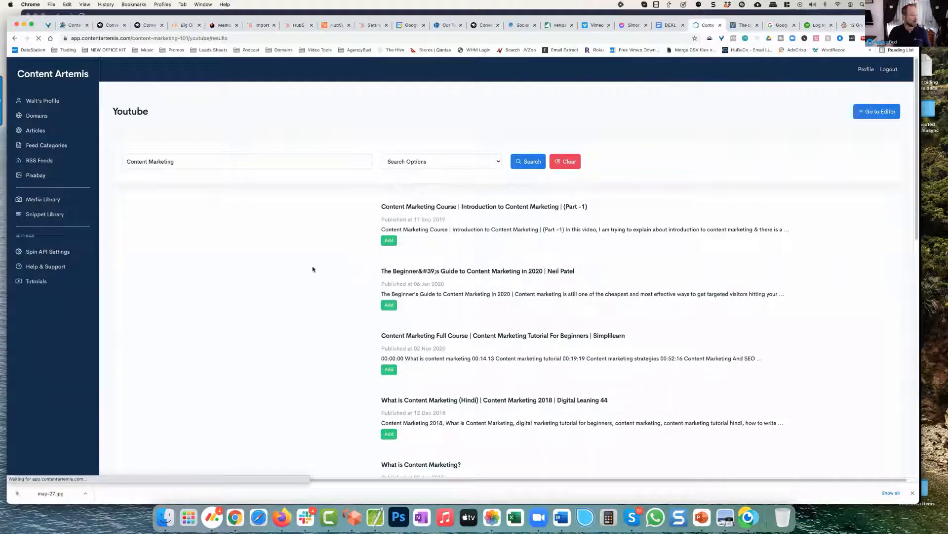
Step: Add the YouTube video "What is Content Marketing?" to the article and go to the article editor
scroll(312, 269, "down", 5)
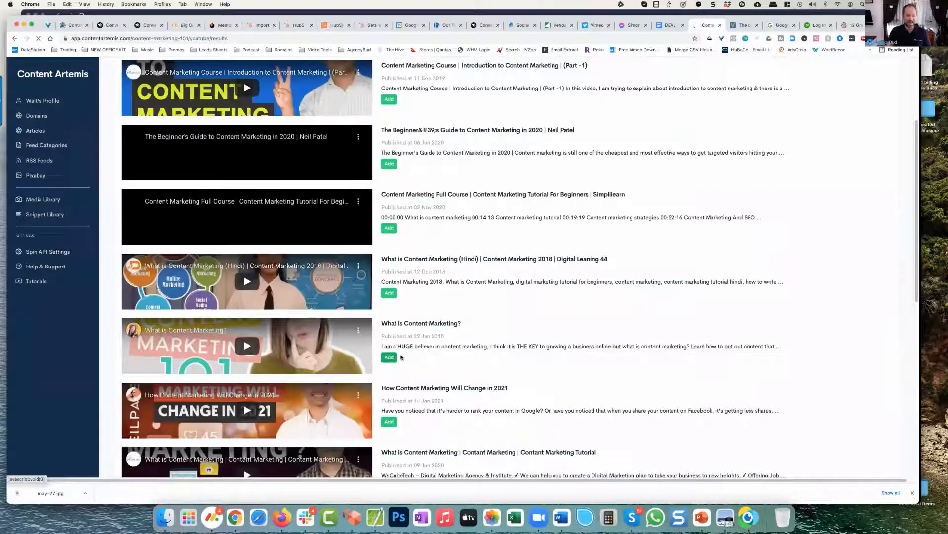
left_click(391, 357)
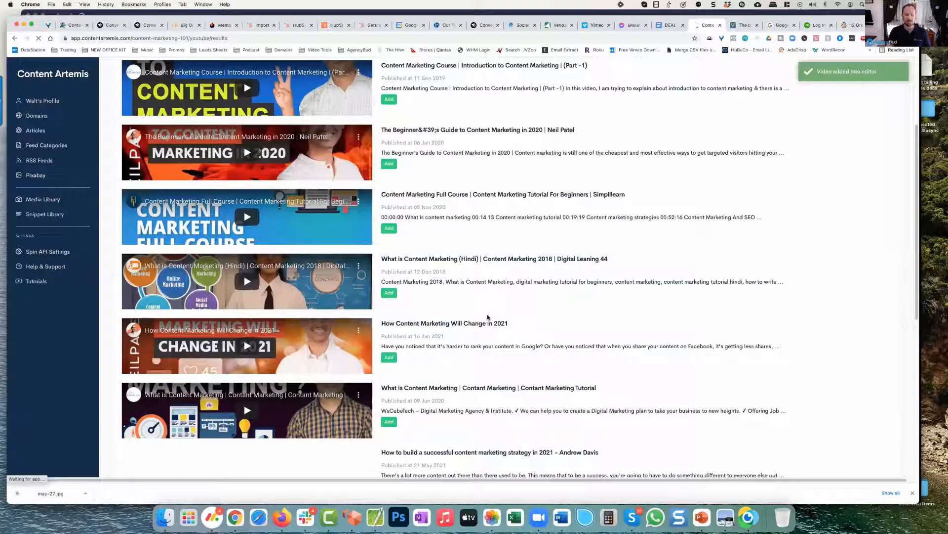
scroll(537, 311, "up", 5)
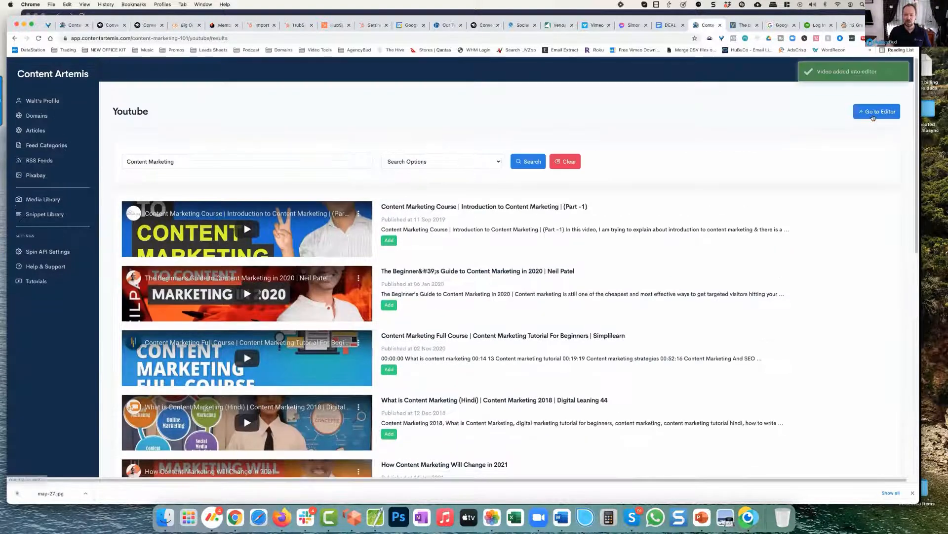
left_click(873, 117)
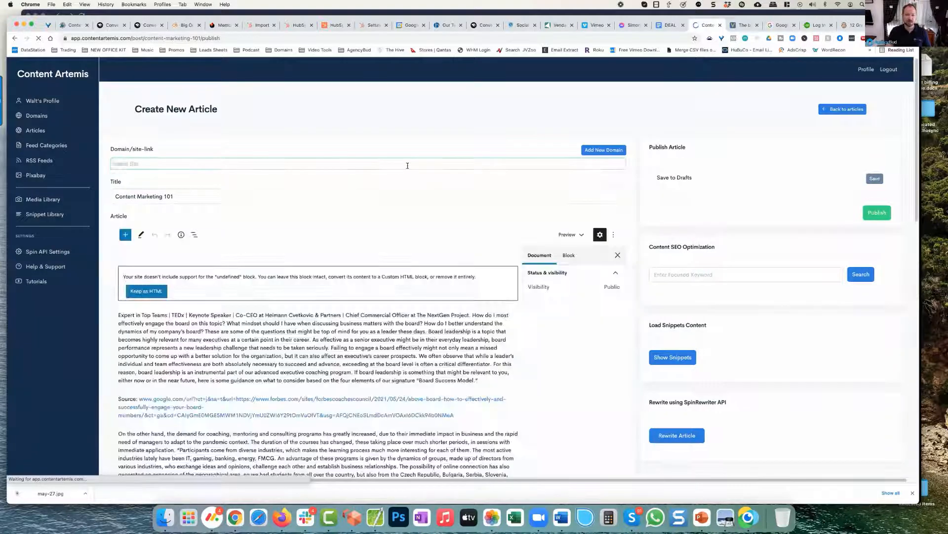
Step: Review the assembled article from the boardroom picture to the embedded video, including the source link below each loaded passage
scroll(394, 228, "down", 5)
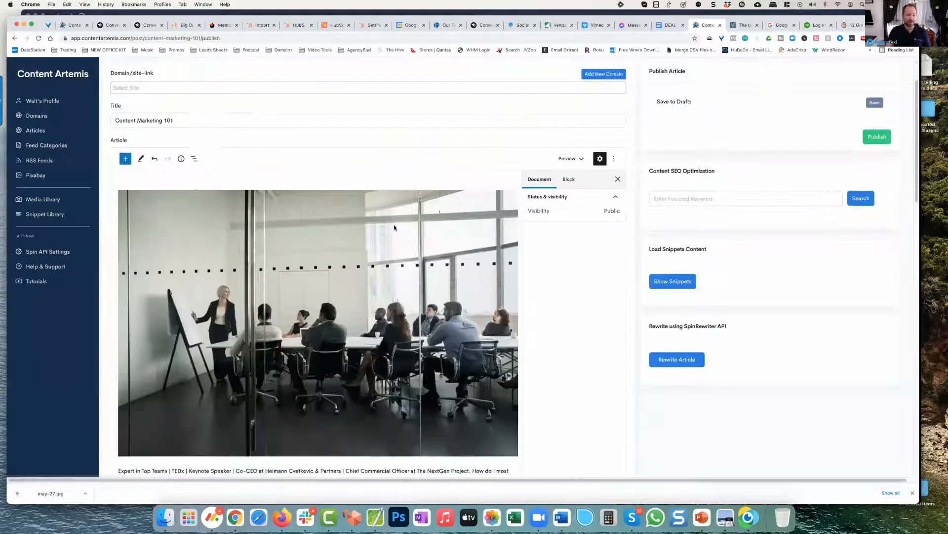
scroll(314, 191, "down", 3)
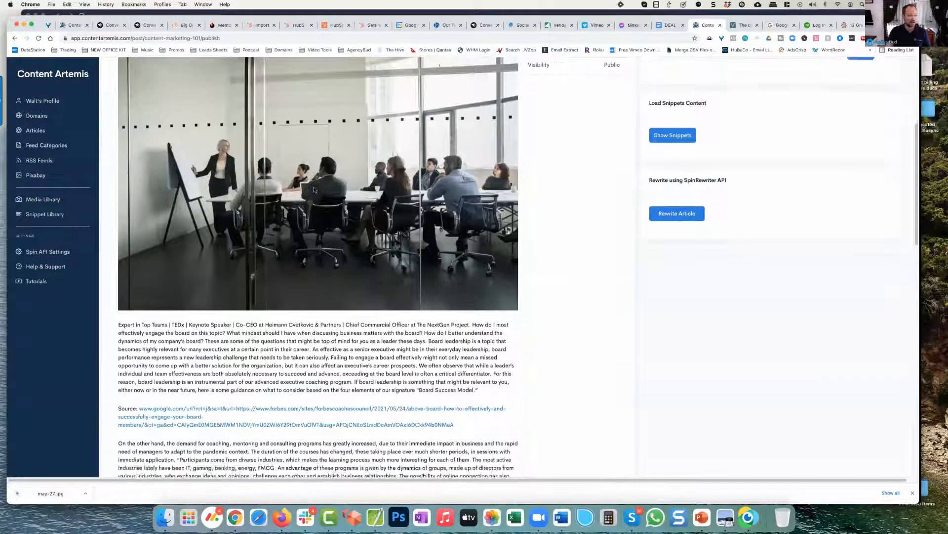
scroll(263, 257, "down", 2)
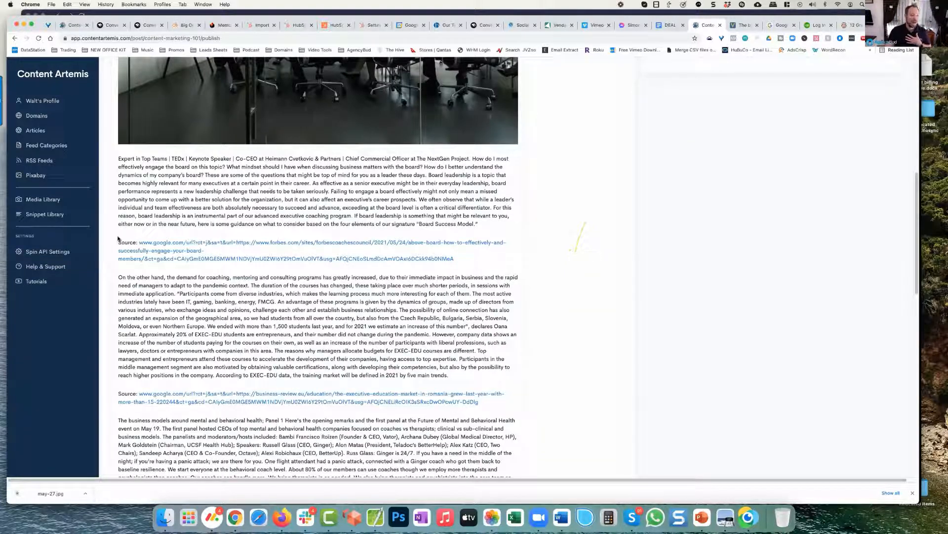
left_click_drag(120, 241, 457, 258)
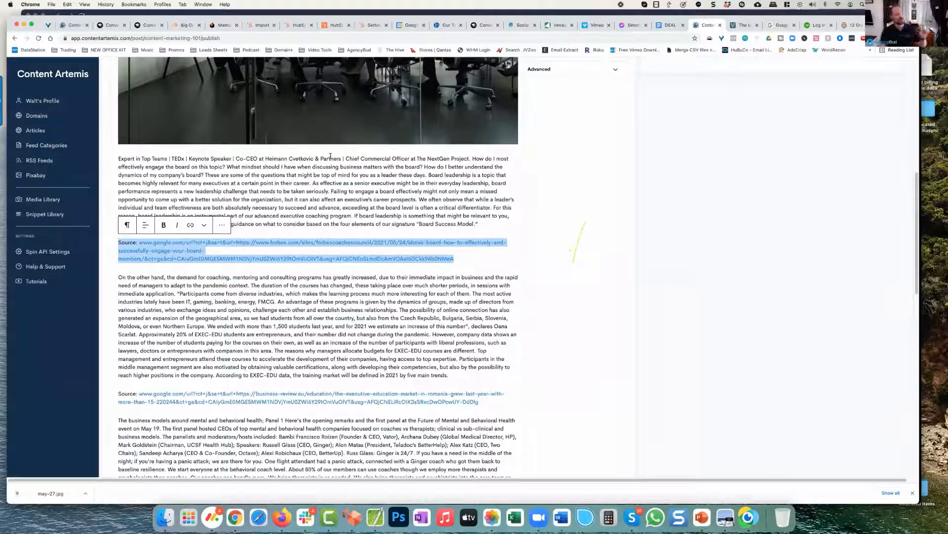
left_click(289, 180)
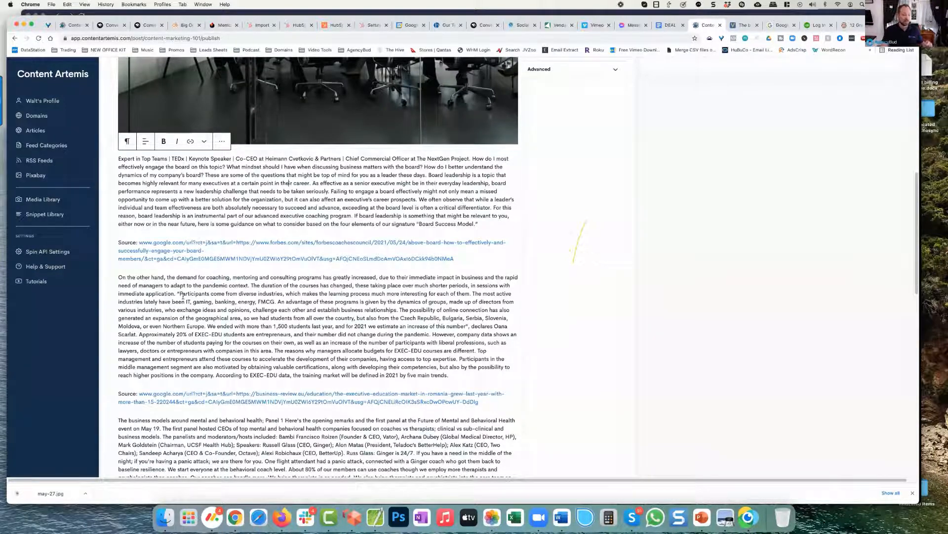
scroll(183, 297, "down", 5)
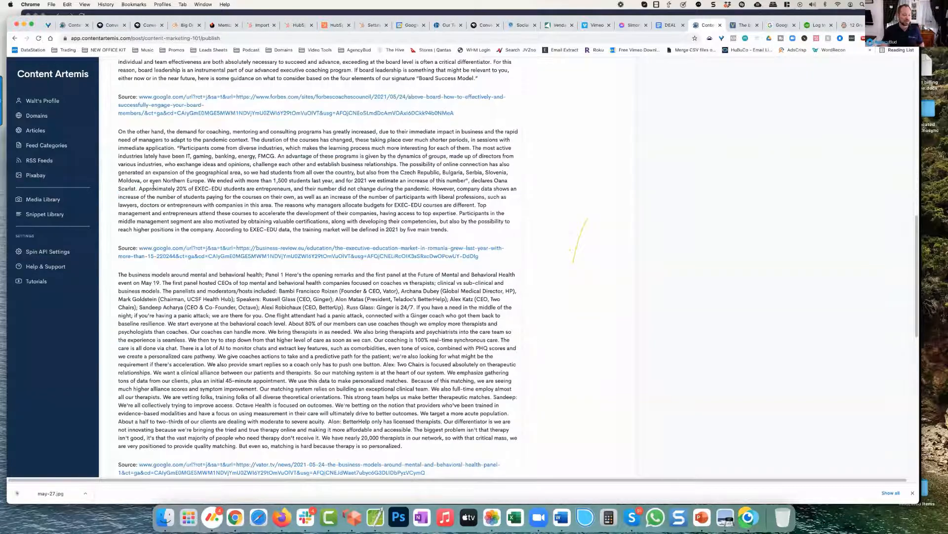
scroll(198, 369, "down", 4)
scroll(198, 386, "up", 2)
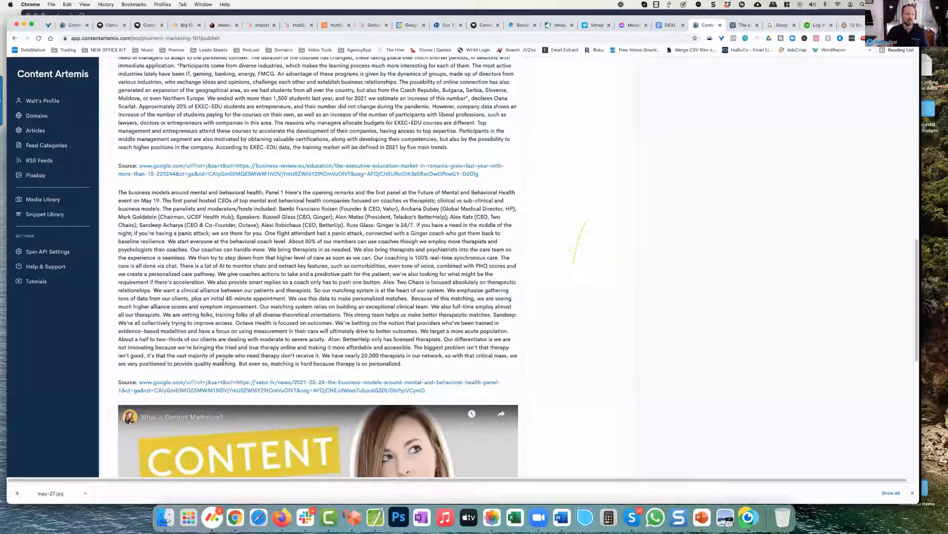
scroll(223, 363, "up", 20)
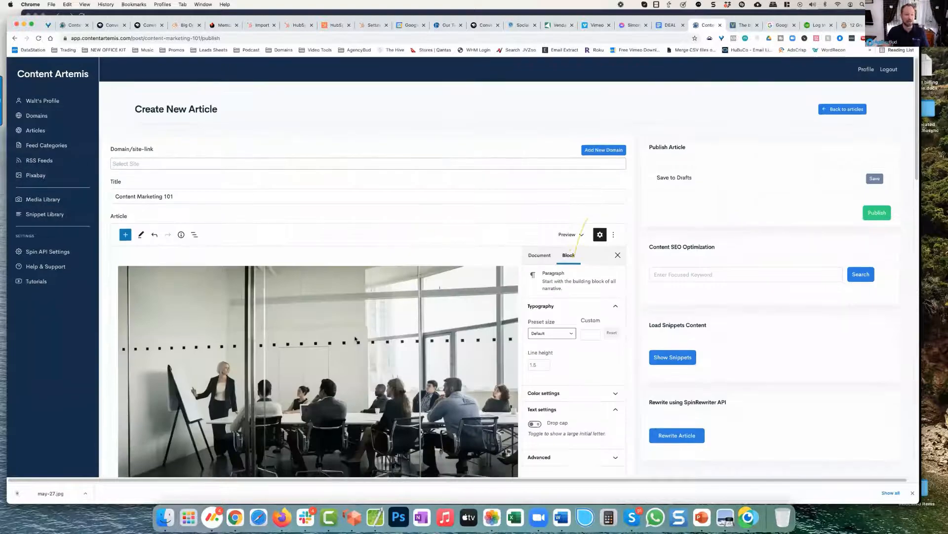
Step: Run the content SEO search for the focus keyword "business coaching" and review the related keywords' SEO scores
scroll(355, 338, "down", 3)
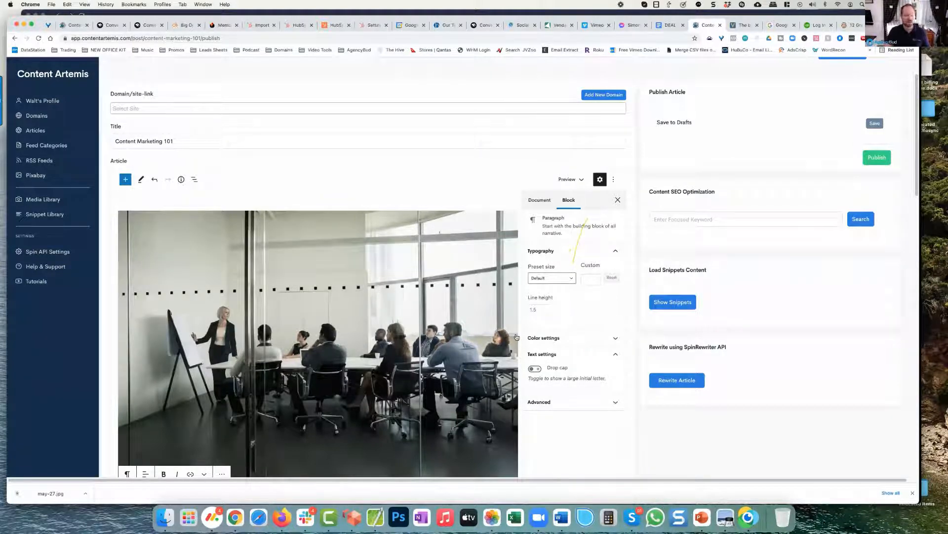
left_click(673, 219)
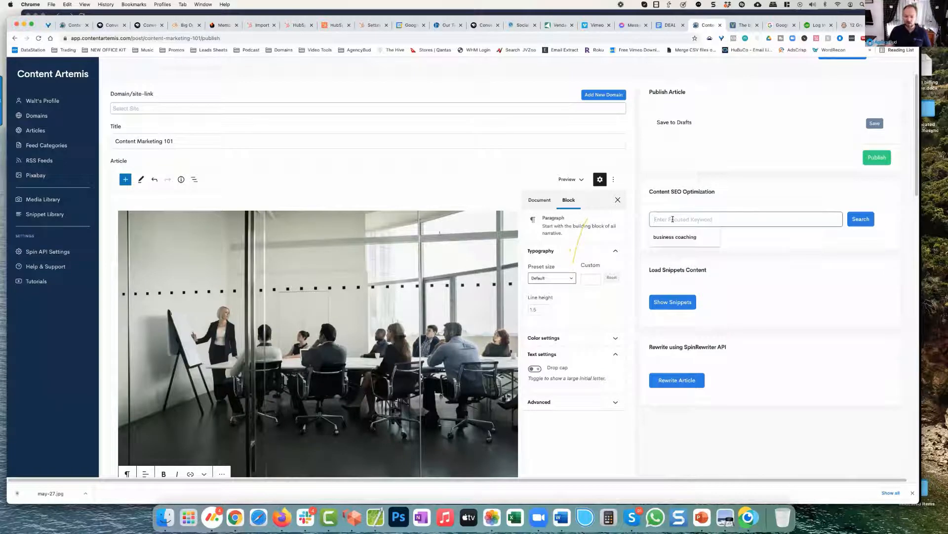
left_click(677, 238)
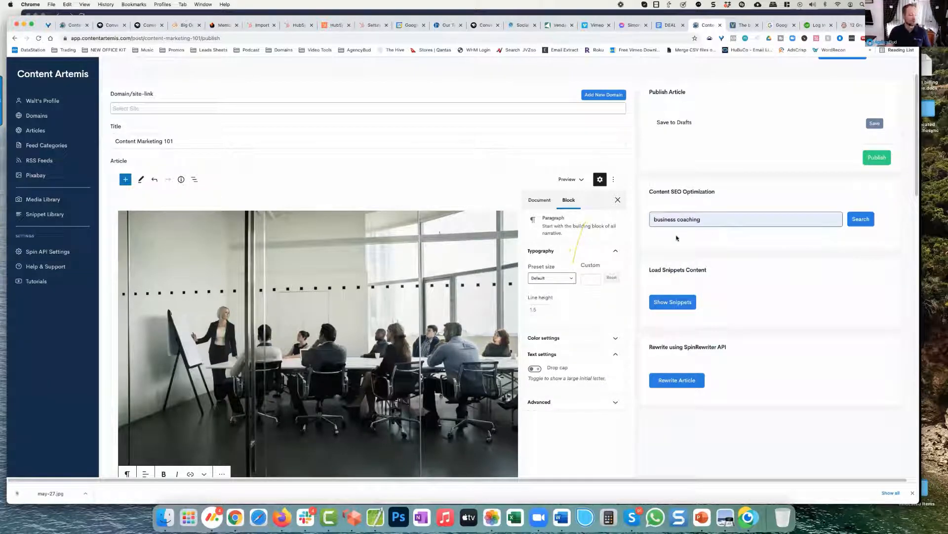
left_click(860, 219)
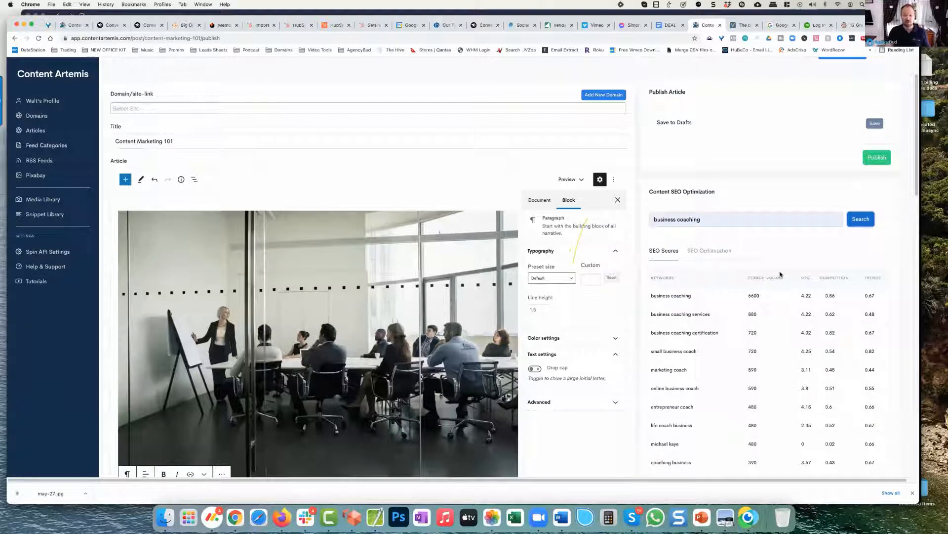
scroll(694, 268, "down", 1)
scroll(695, 276, "down", 2)
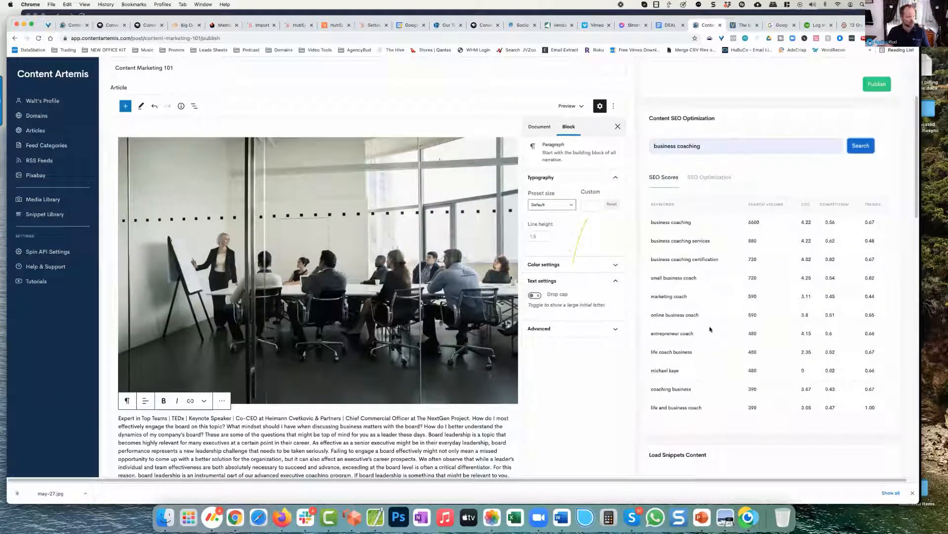
scroll(697, 321, "up", 1)
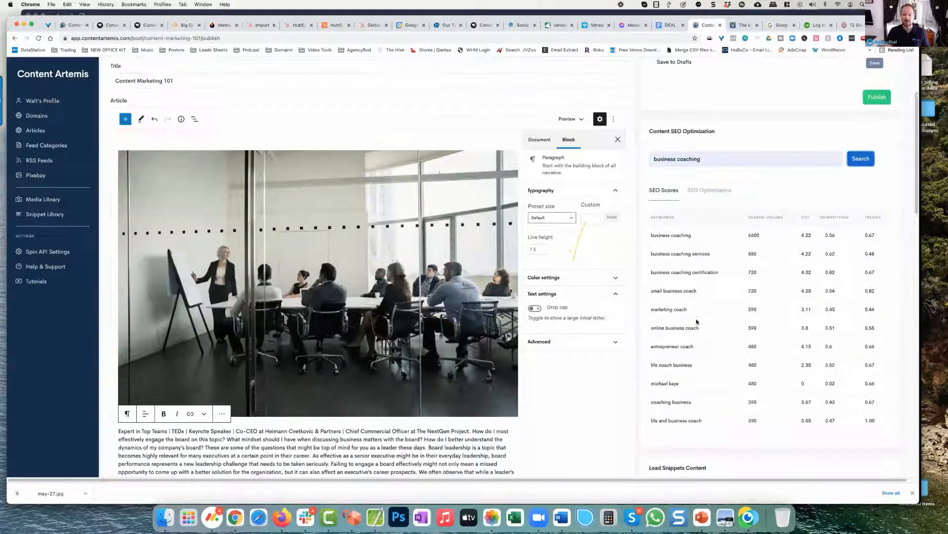
Step: Open the SEO optimization checks for "business coaching" and examine the post title and content recommendations
left_click(728, 196)
left_click(786, 229)
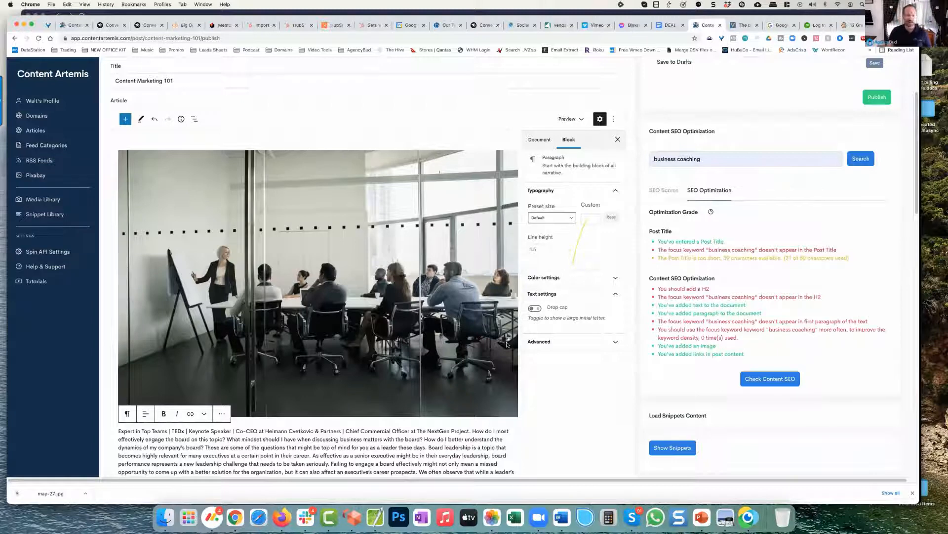
scroll(689, 286, "up", 1)
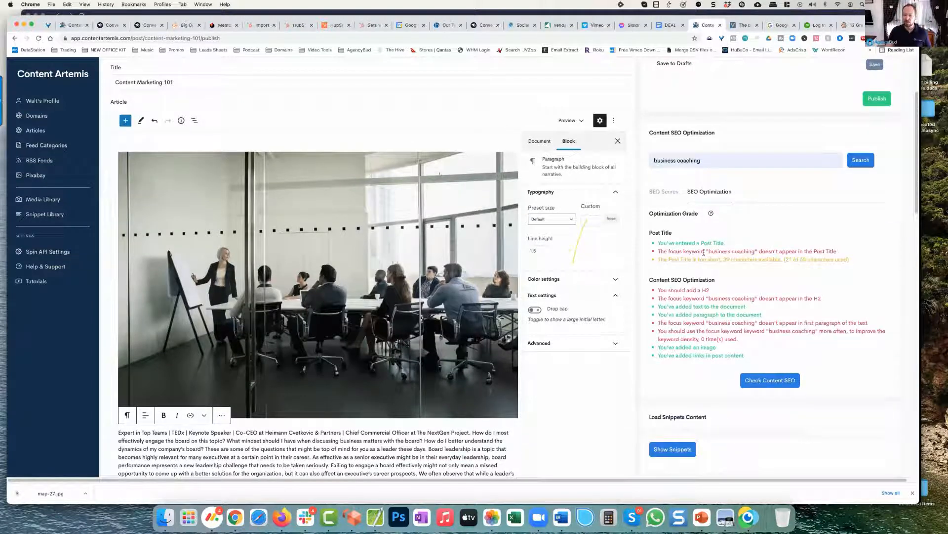
left_click_drag(774, 251, 706, 251)
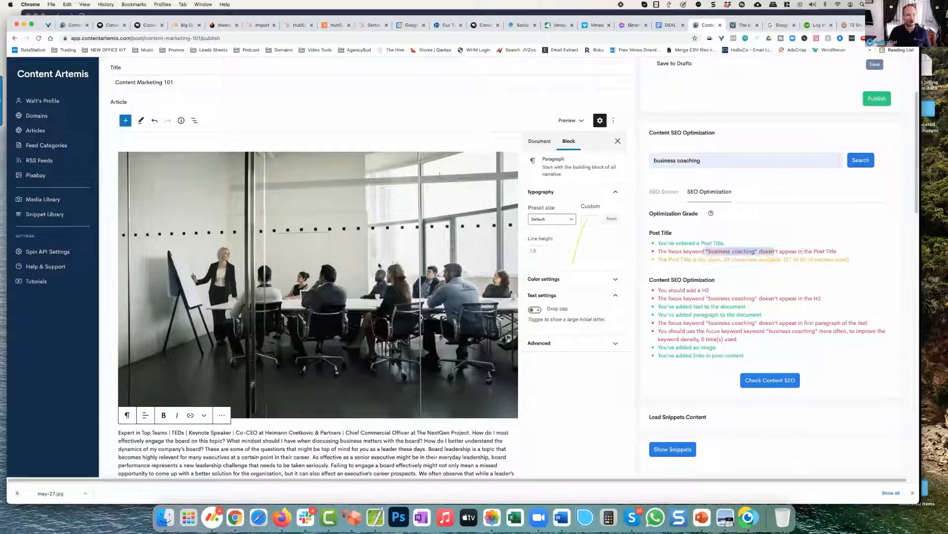
Step: Append "Business Coaching" to the article title so it reads "Content Marketing 101 Business Coaching"
left_click(185, 81)
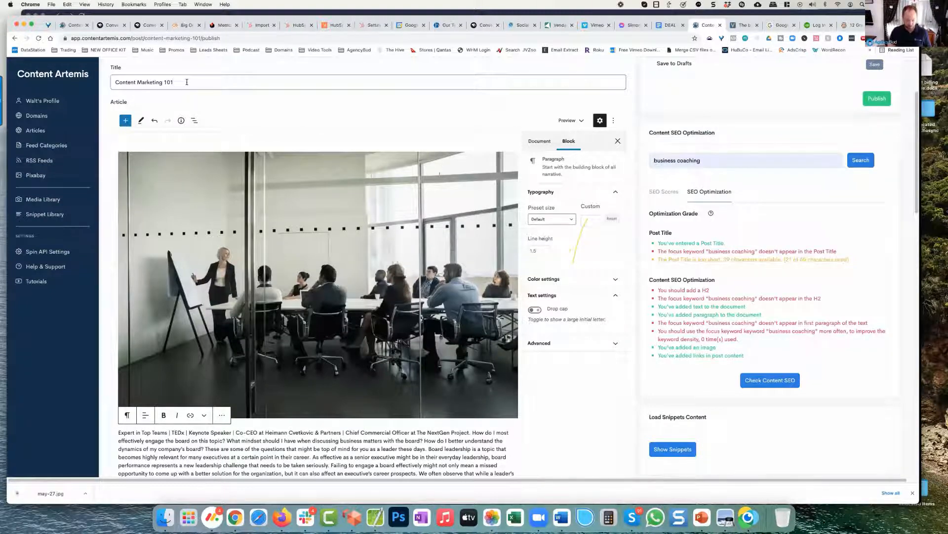
type("Business C")
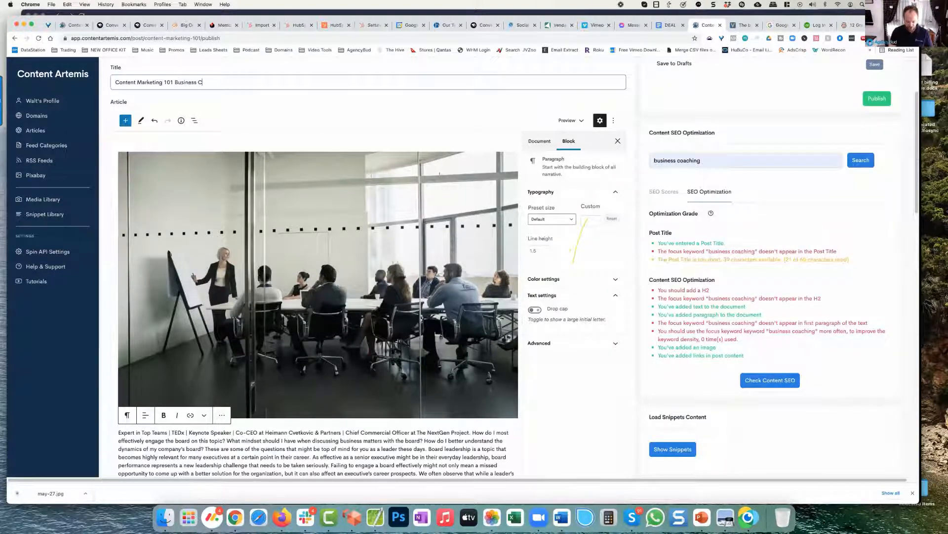
type("oaching")
key("Tab")
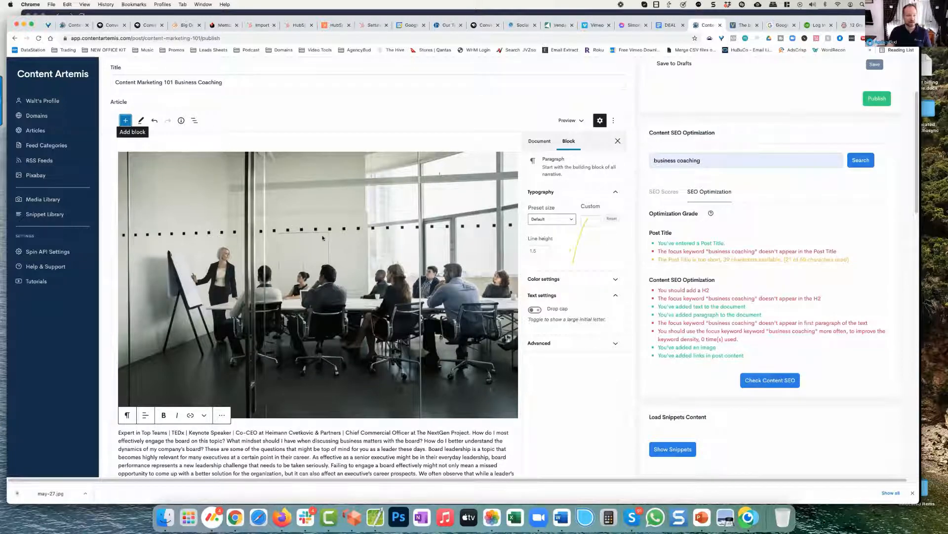
Step: Add an H2 heading block reading "Business Coaching is an essential Skill" directly below the article's first paragraph
scroll(312, 265, "down", 3)
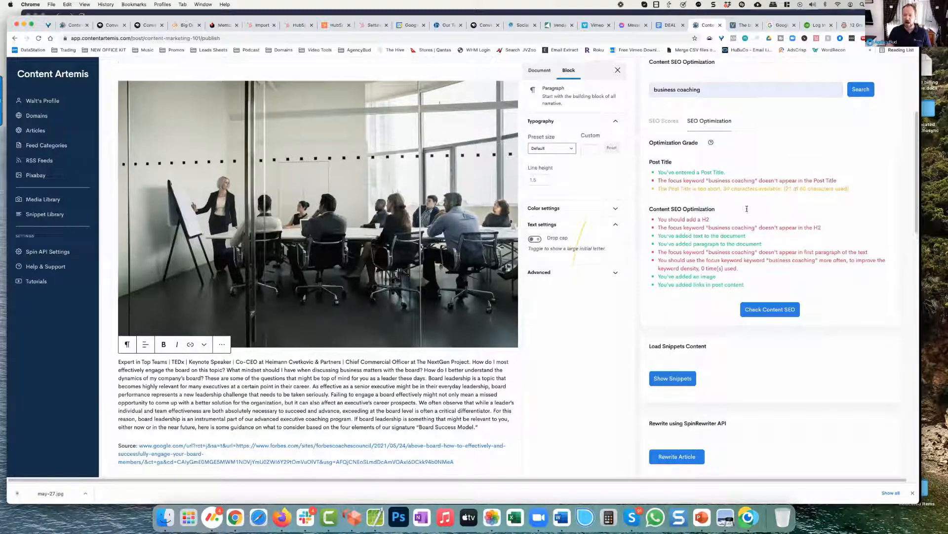
scroll(707, 196, "down", 1)
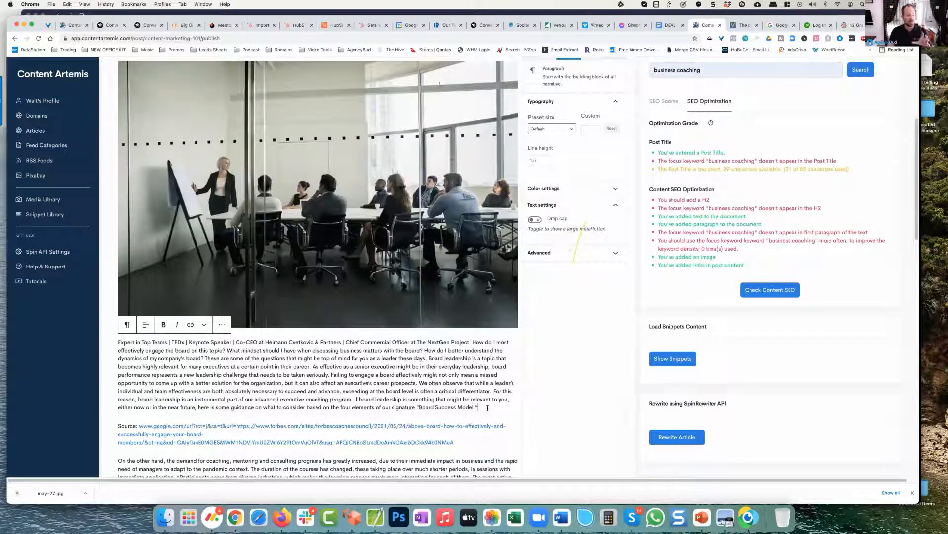
key("Return")
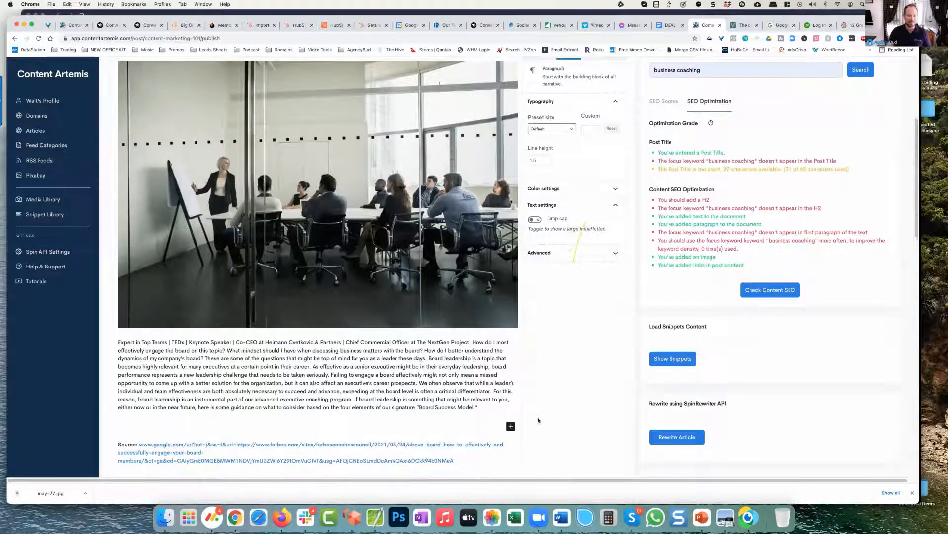
left_click(511, 426)
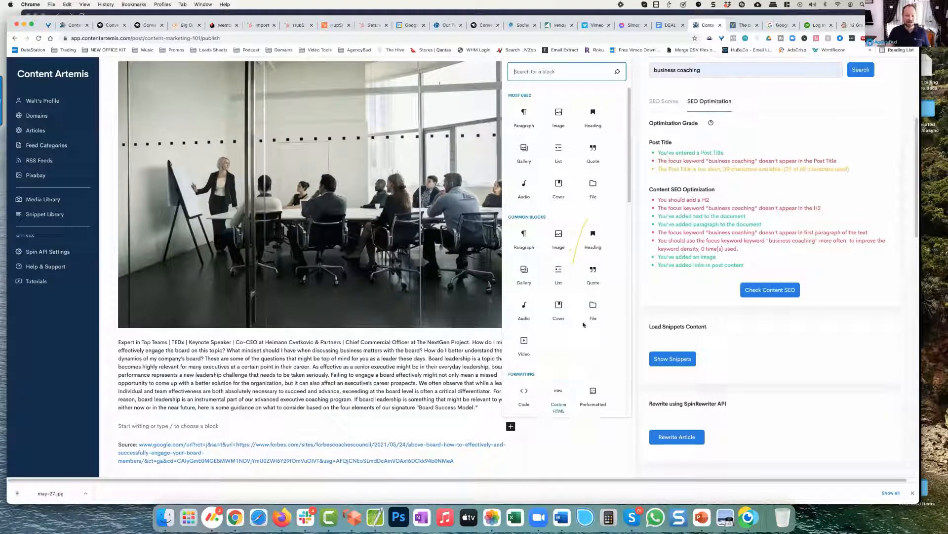
scroll(584, 324, "down", 10)
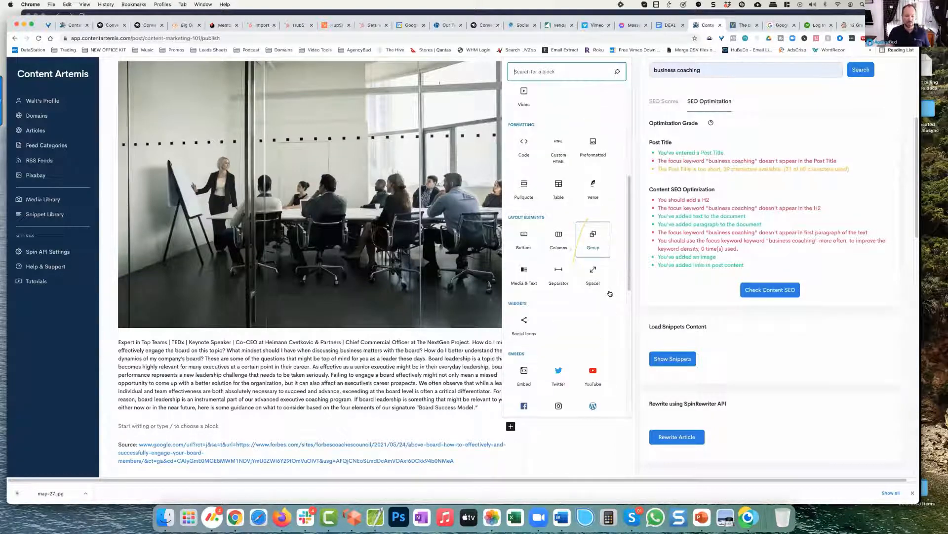
scroll(600, 266, "up", 10)
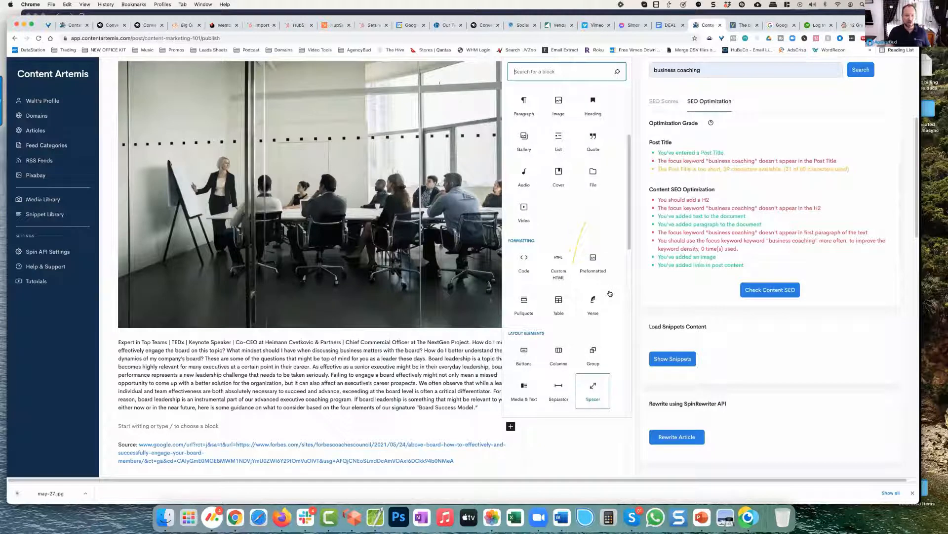
left_click(592, 118)
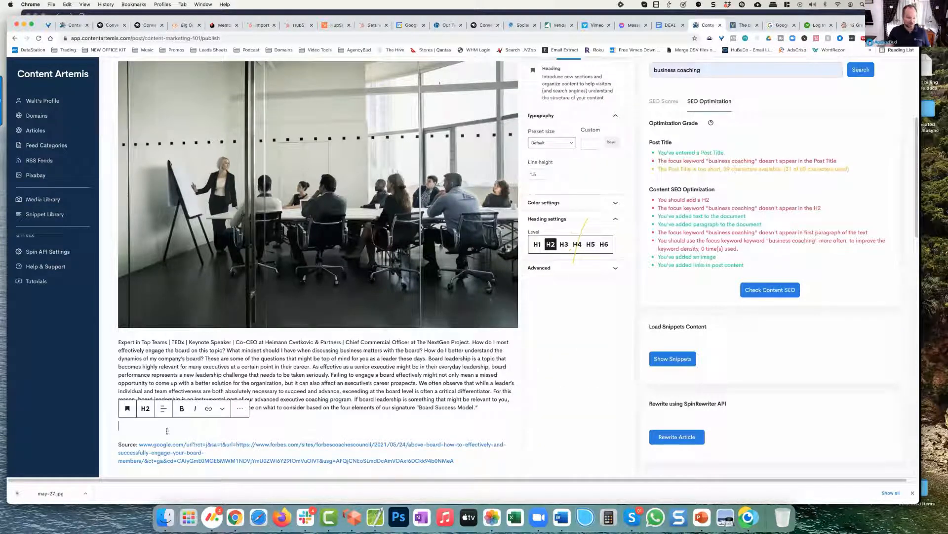
type("Business")
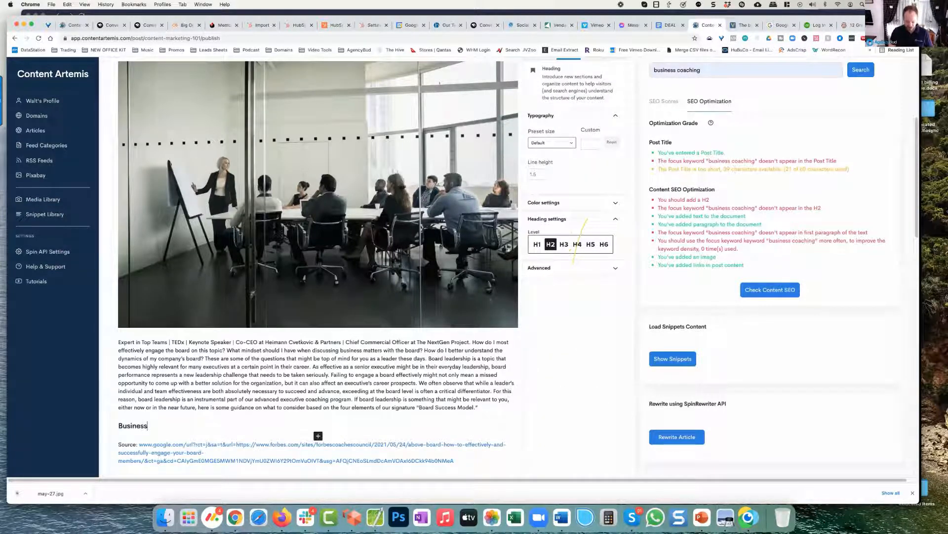
type(" Coaching is an")
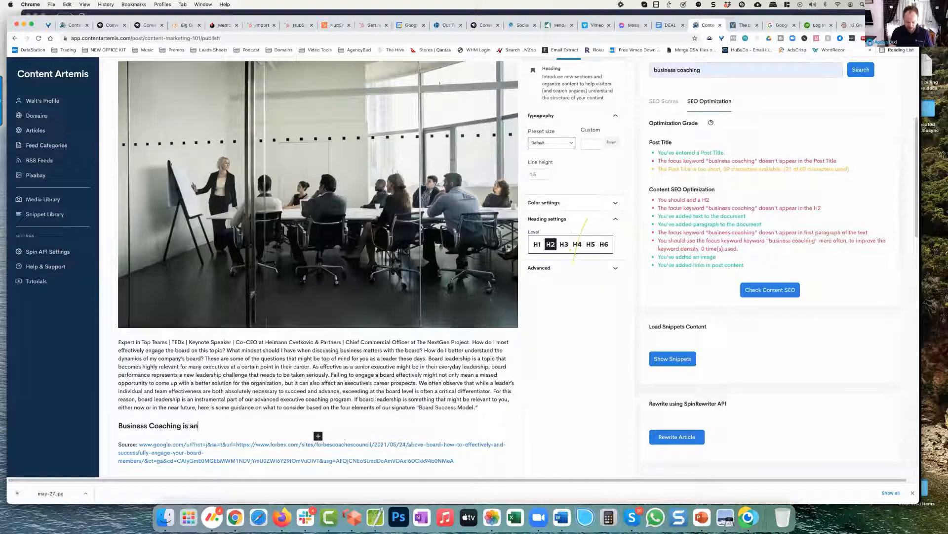
type(" essential S")
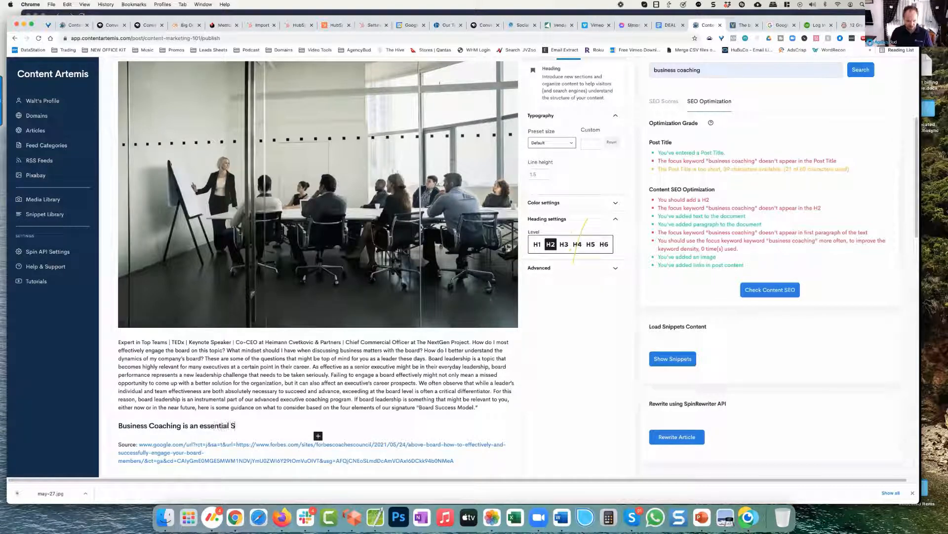
type("kill")
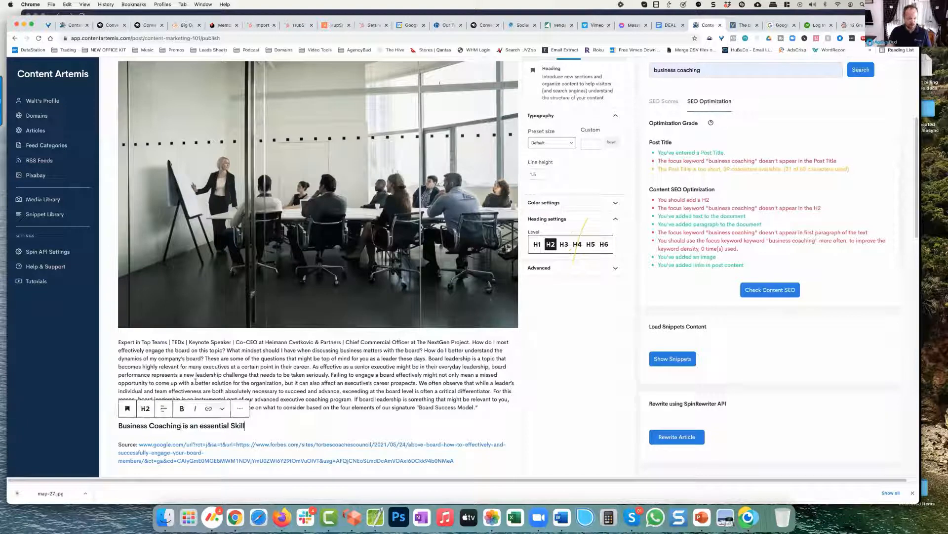
Step: Insert the keyword "Business coaching" into the first paragraph, just before "| Chief Commercial Officer"
left_click(196, 382)
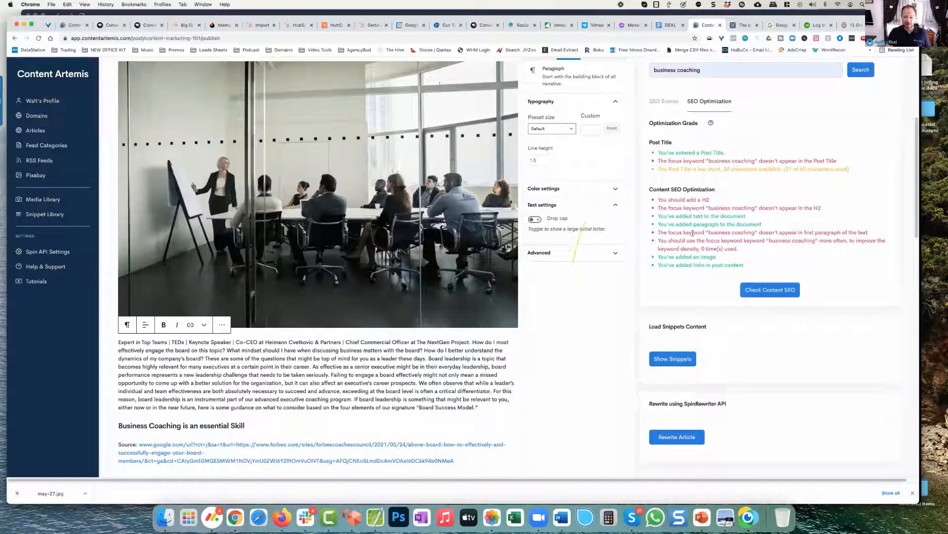
left_click_drag(726, 232, 766, 233)
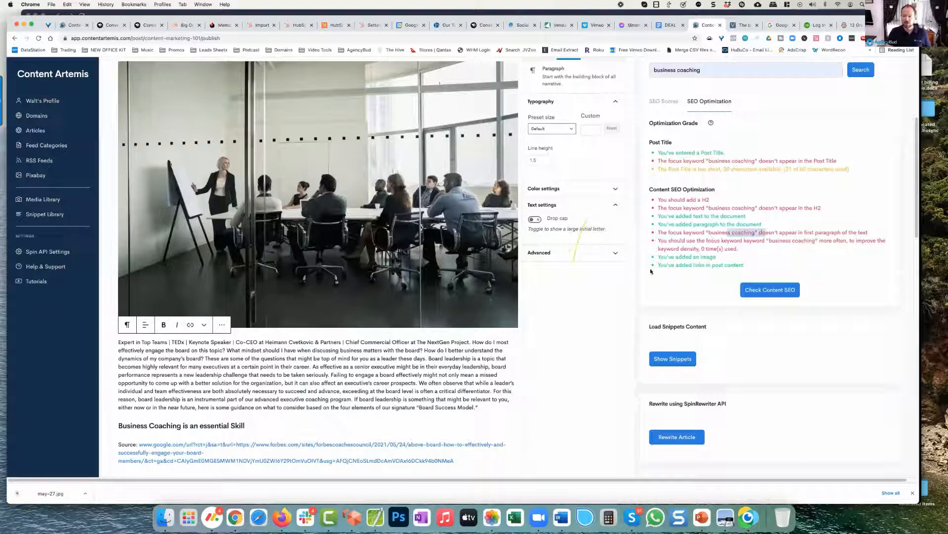
left_click(278, 350)
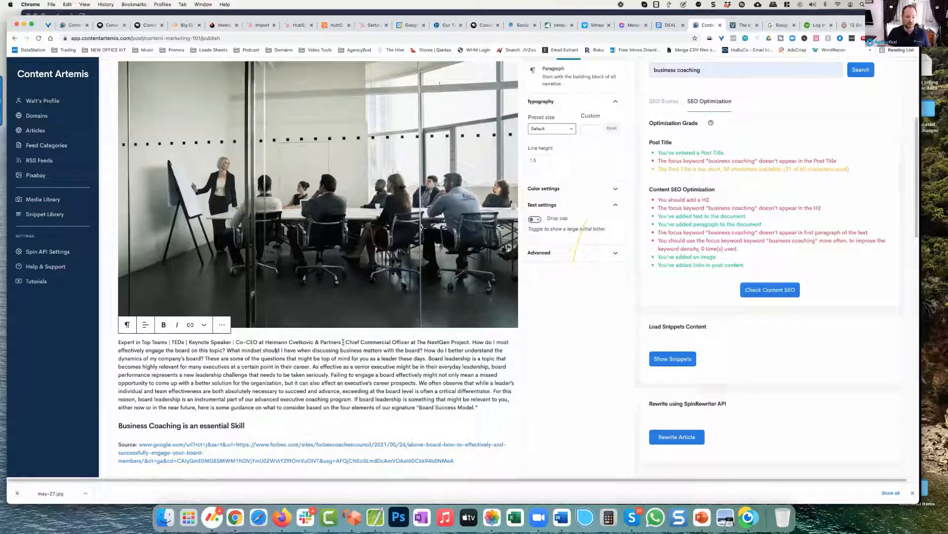
type("Business co")
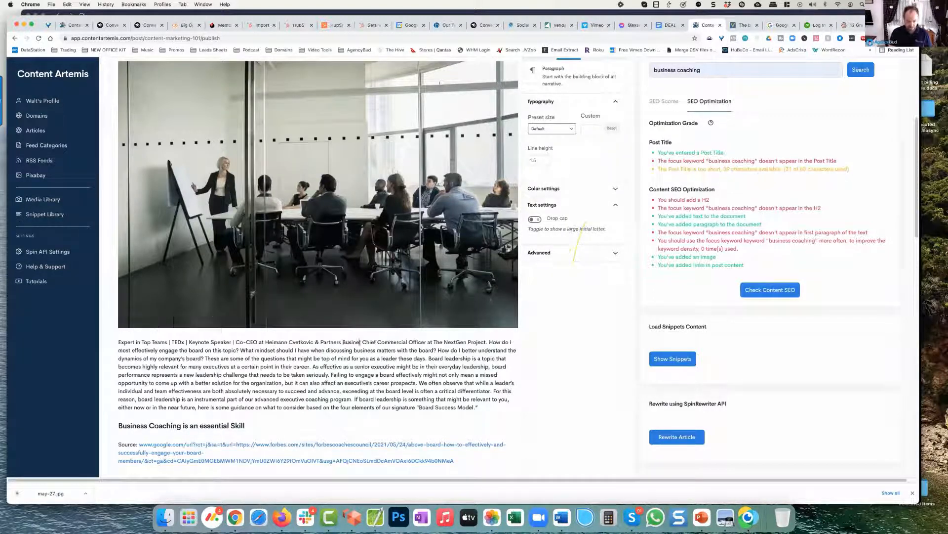
type("achin")
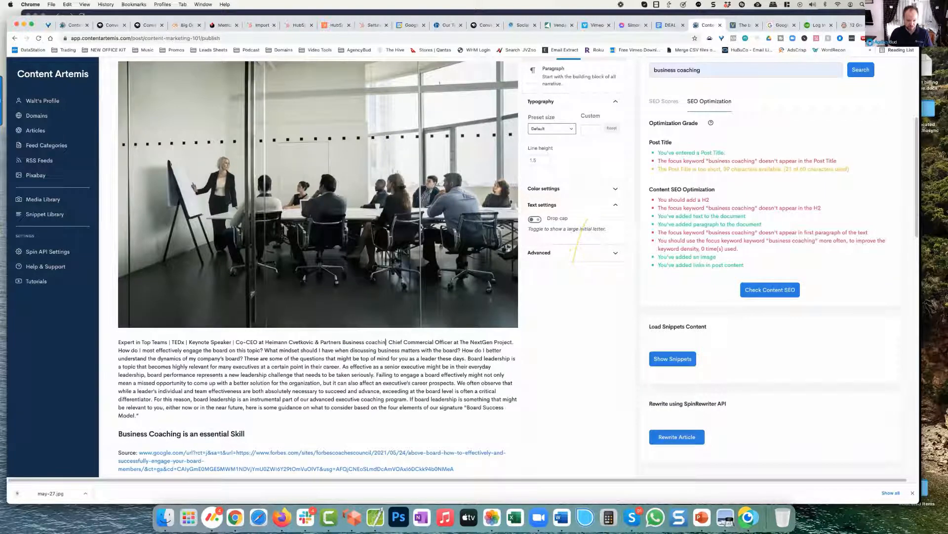
type("g |")
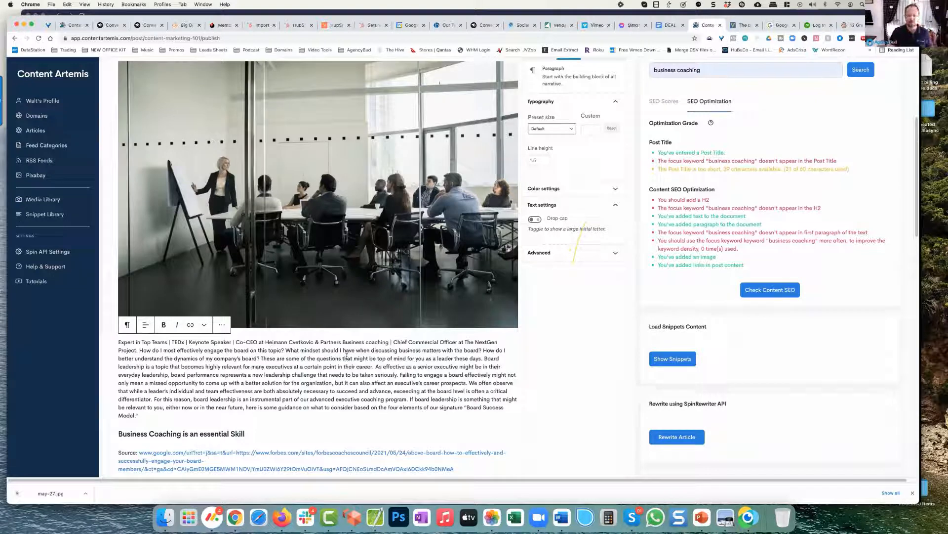
Step: Rerun the content SEO check and review the title, heading, first-paragraph and keyword density recommendations
left_click(778, 291)
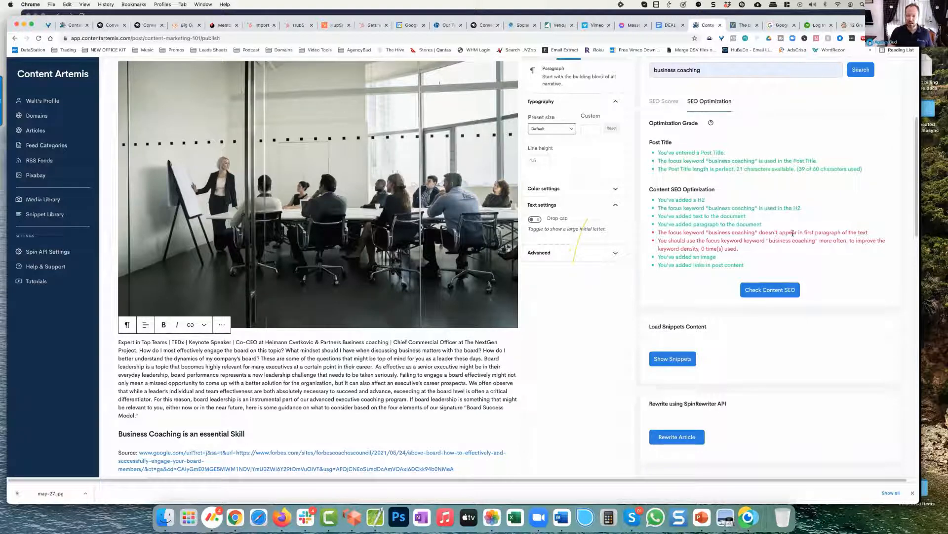
scroll(286, 374, "down", 2)
scroll(180, 265, "up", 10)
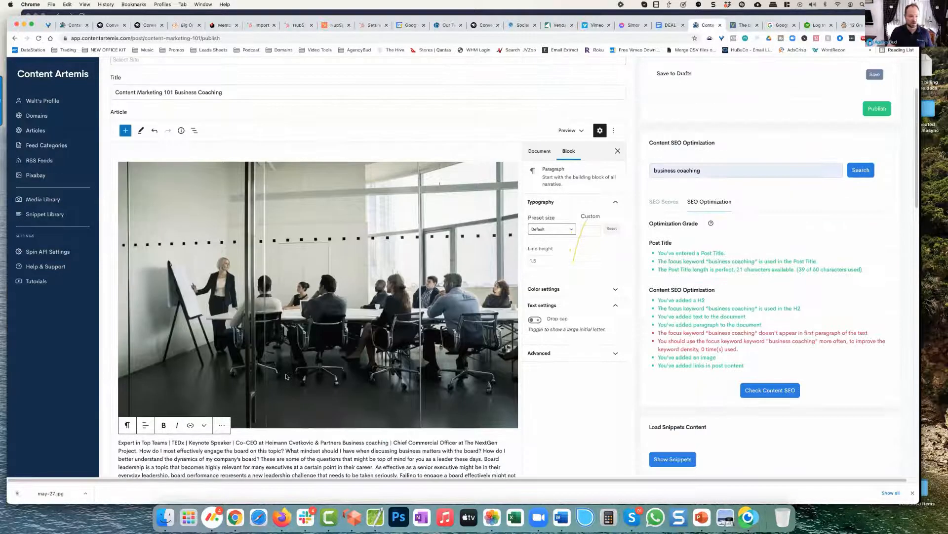
scroll(728, 327, "down", 5)
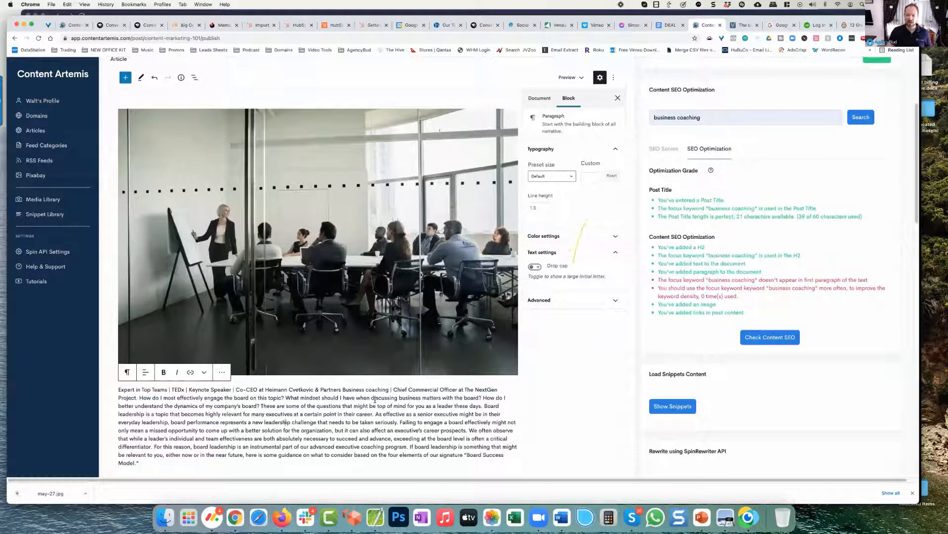
scroll(375, 399, "down", 1)
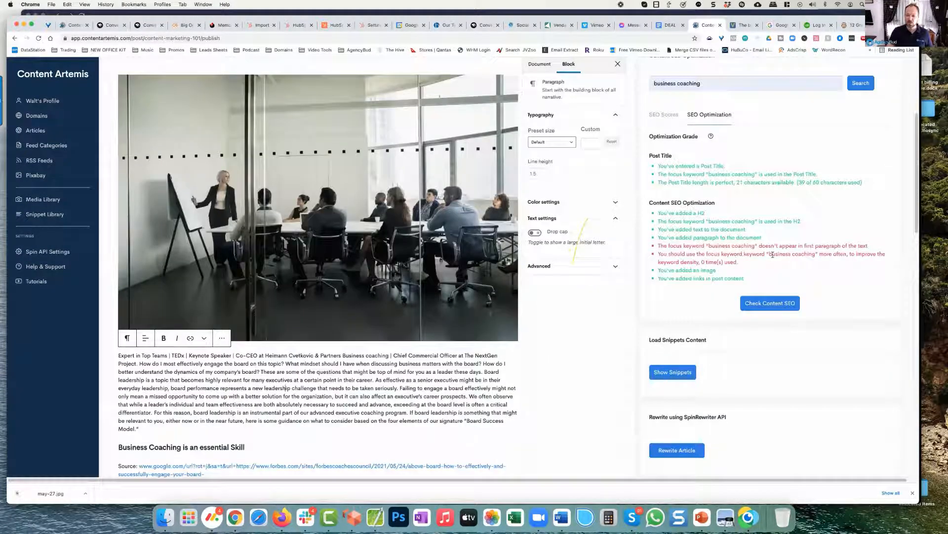
left_click_drag(750, 254, 795, 254)
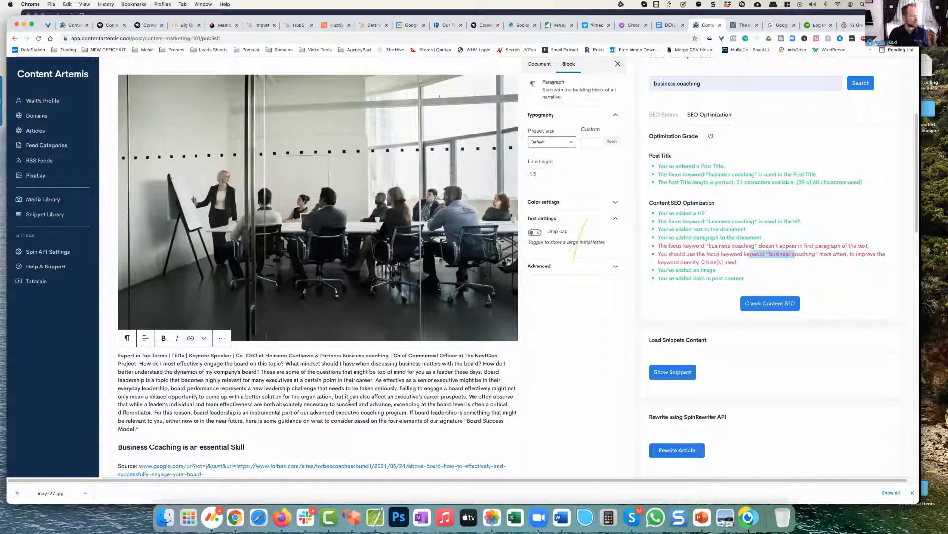
Step: Insert "Business Coaching" into the second passage, just before "We ended with more than 1,500 students last year"
scroll(349, 401, "down", 4)
left_click(201, 369)
scroll(200, 369, "down", 1)
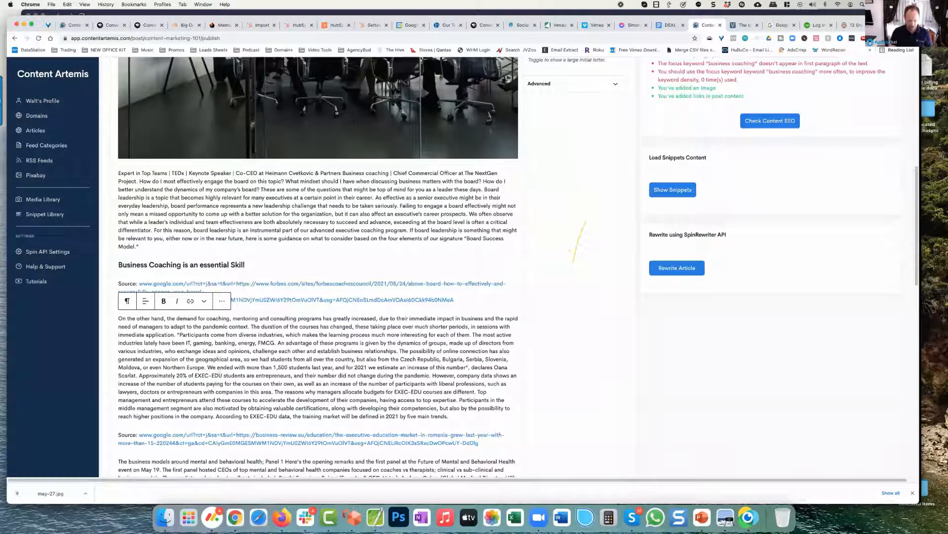
type("Business Coaching")
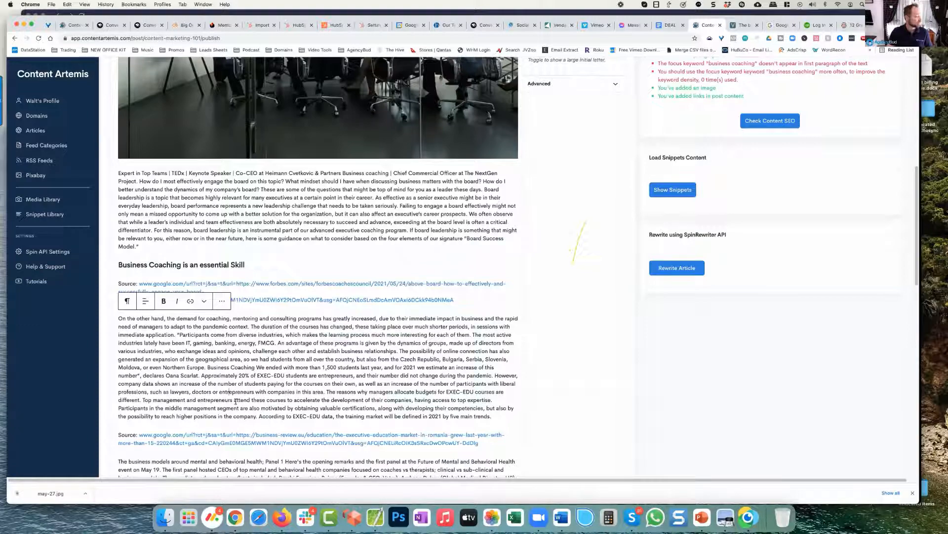
Step: Add an empty block between the first paragraph and the H2 heading, and browse the available block types for it
scroll(235, 401, "down", 3)
scroll(235, 401, "down", 1)
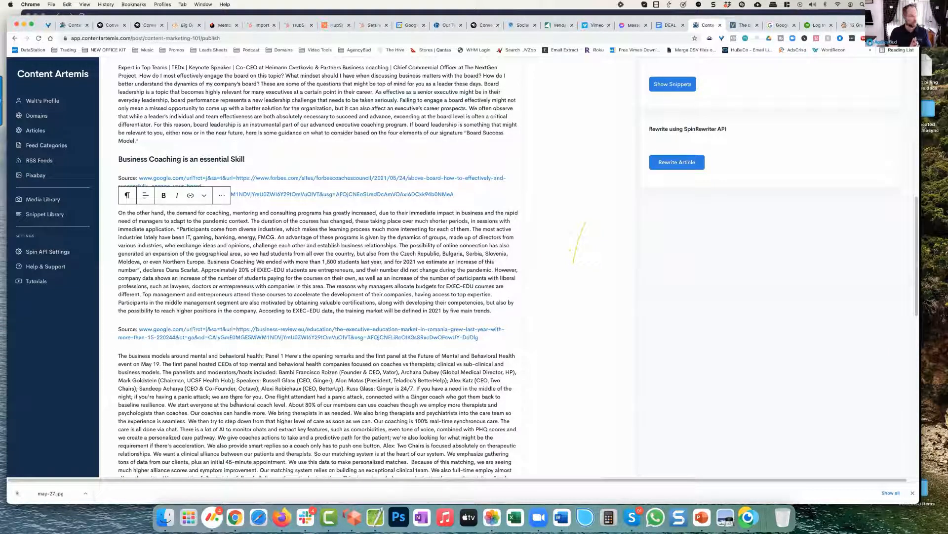
scroll(290, 388, "up", 5)
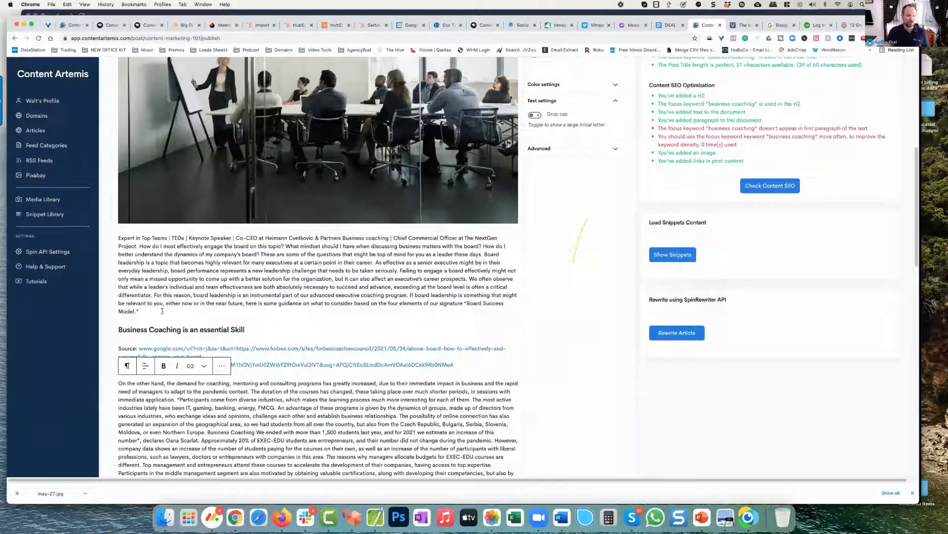
scroll(196, 305, "down", 1)
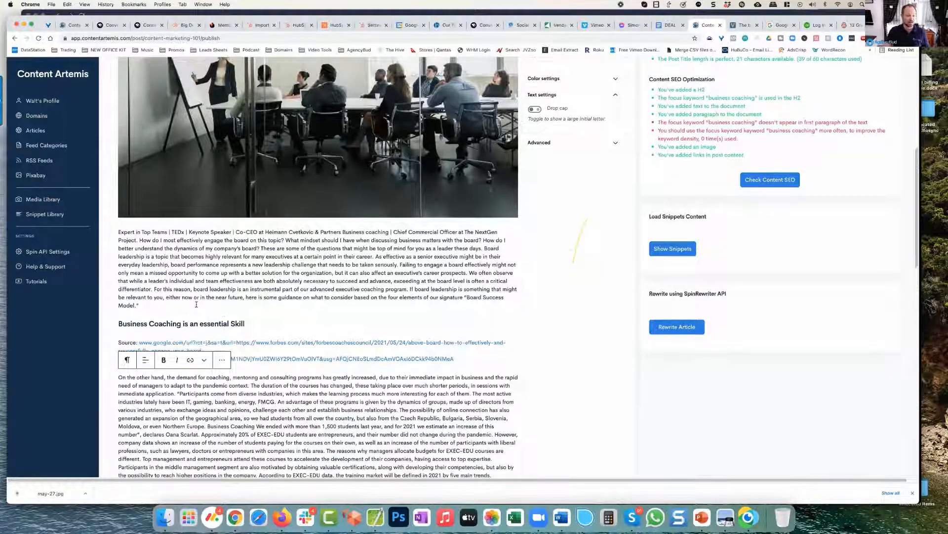
left_click(169, 305)
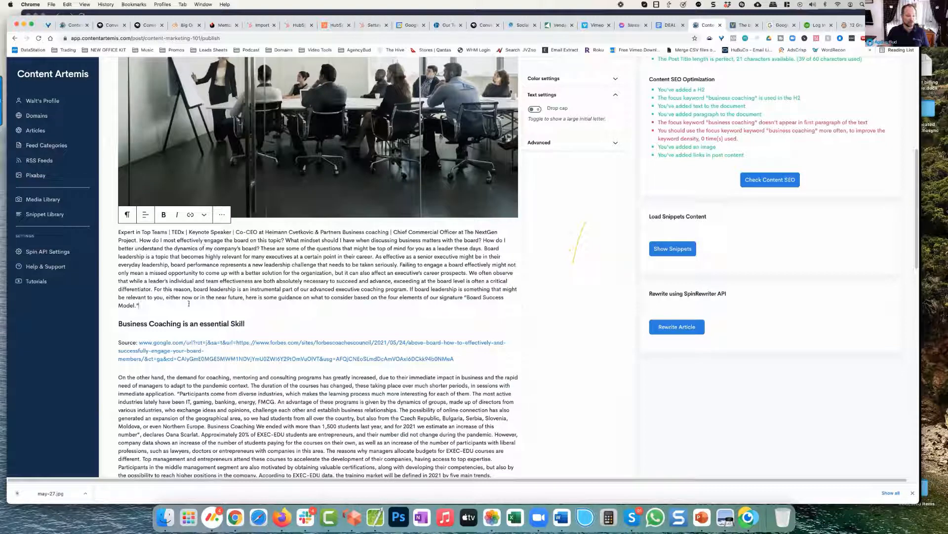
key("Return")
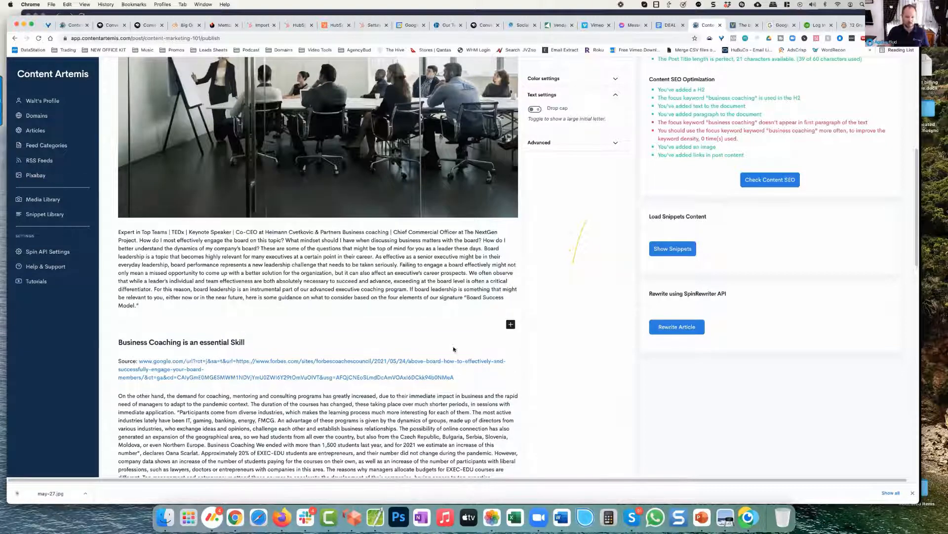
left_click(512, 325)
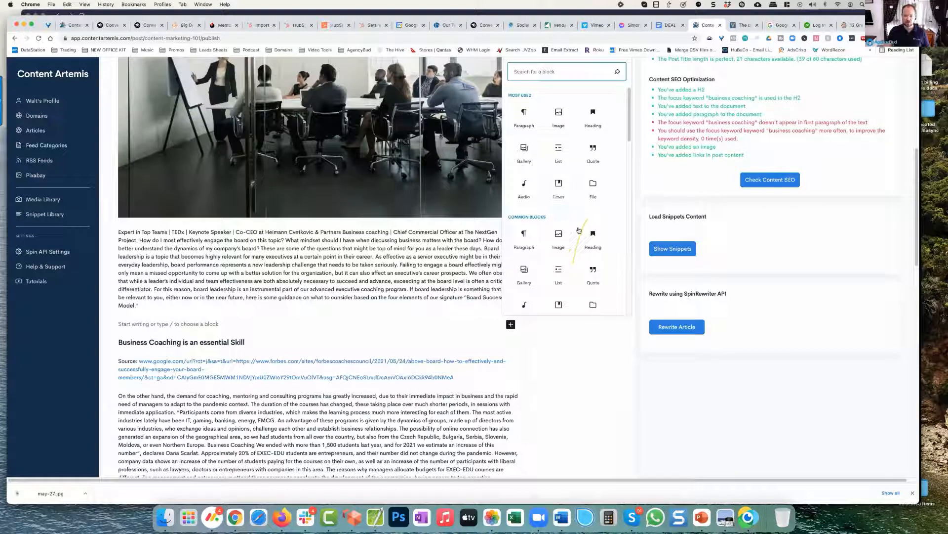
scroll(579, 230, "down", 3)
scroll(579, 231, "down", 2)
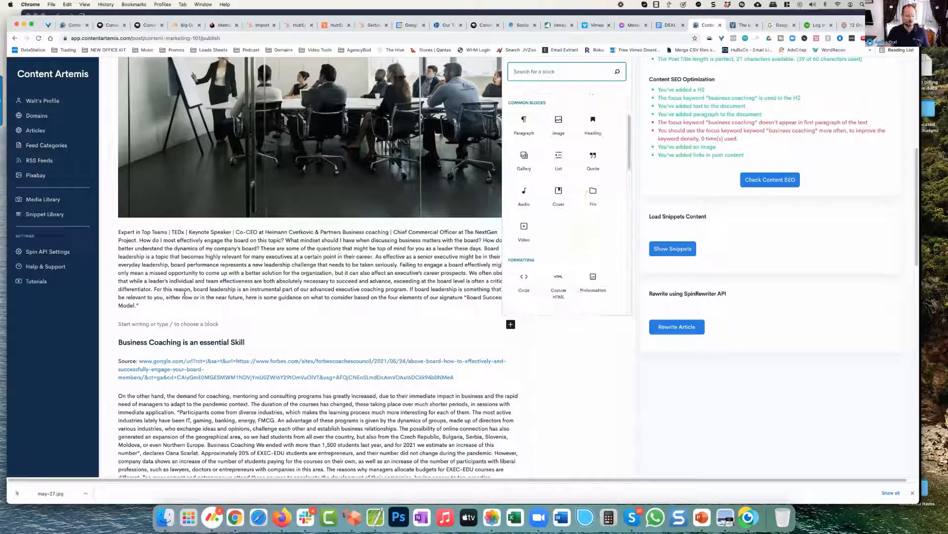
Step: Open the Snippet Library in a separate browser tab, keeping the article open, and review the saved AgencyBud snippet
left_click(44, 214)
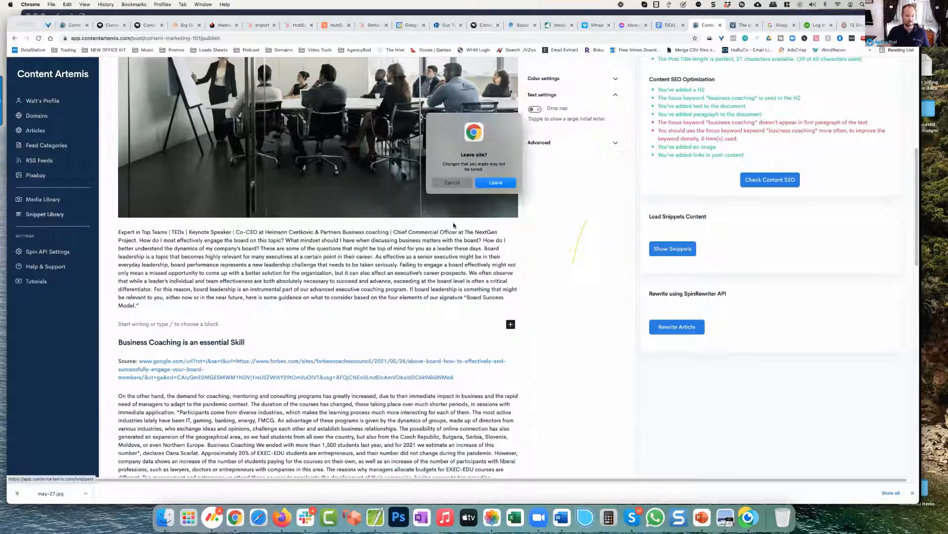
left_click(452, 183)
right_click(57, 214)
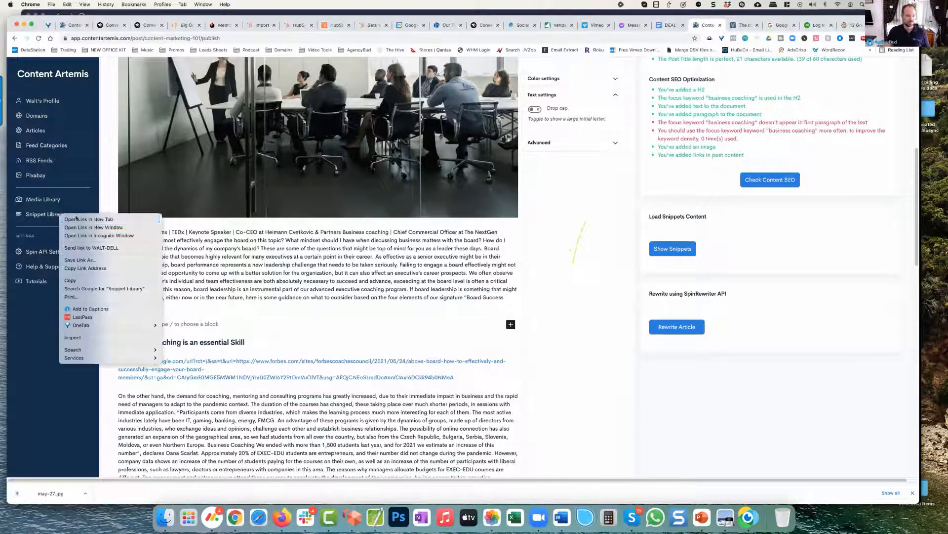
left_click(75, 219)
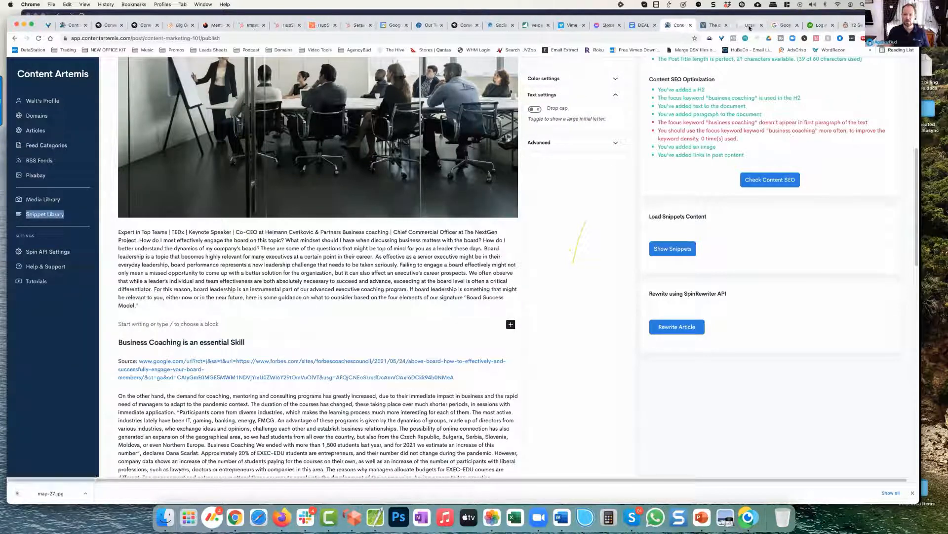
left_click(741, 26)
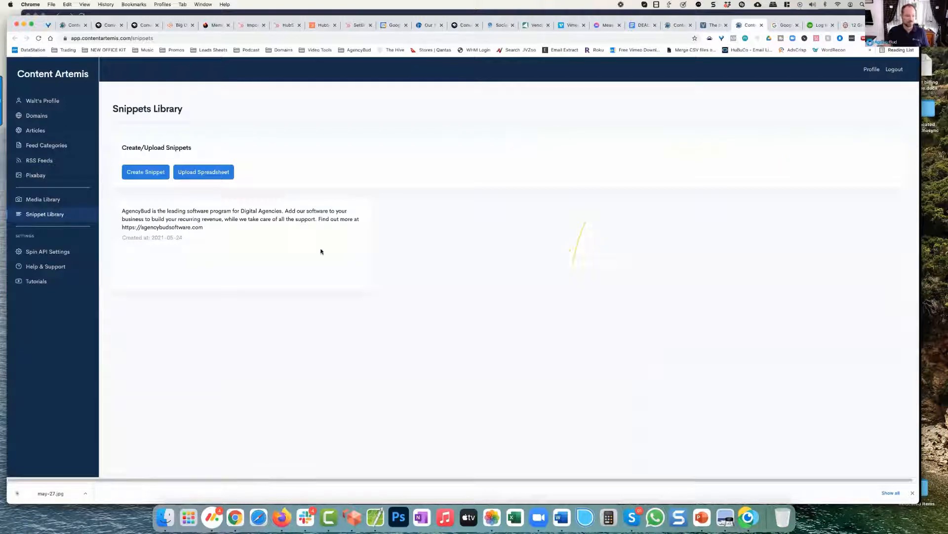
mouse_move(235, 259)
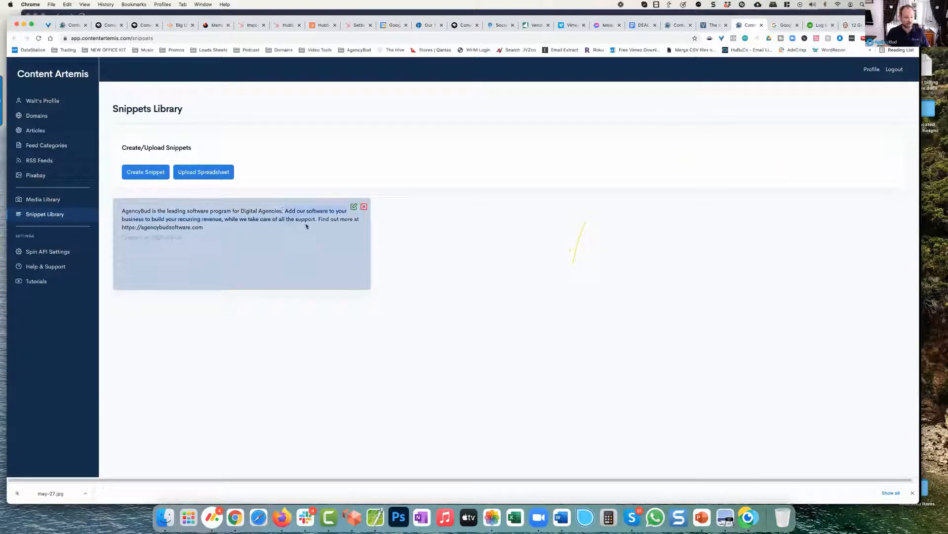
left_click_drag(241, 212, 296, 211)
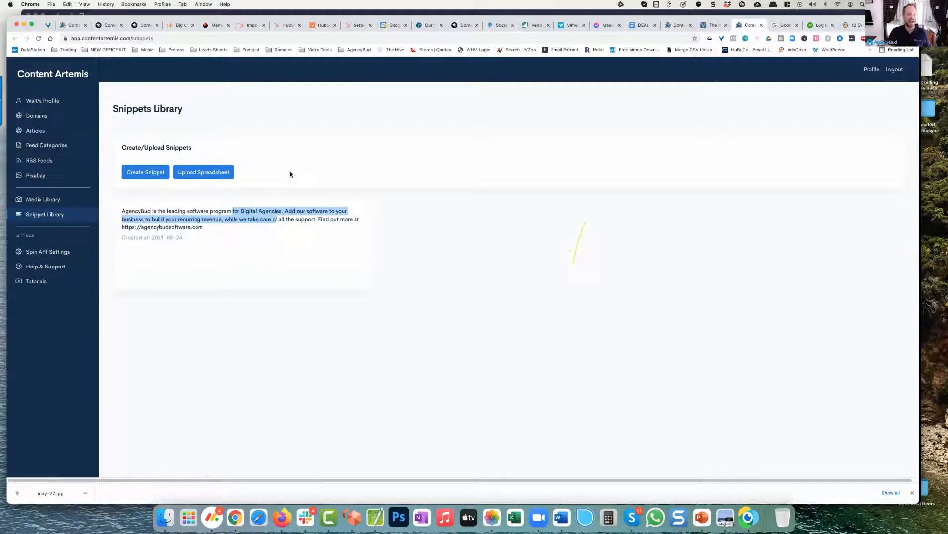
mouse_move(371, 224)
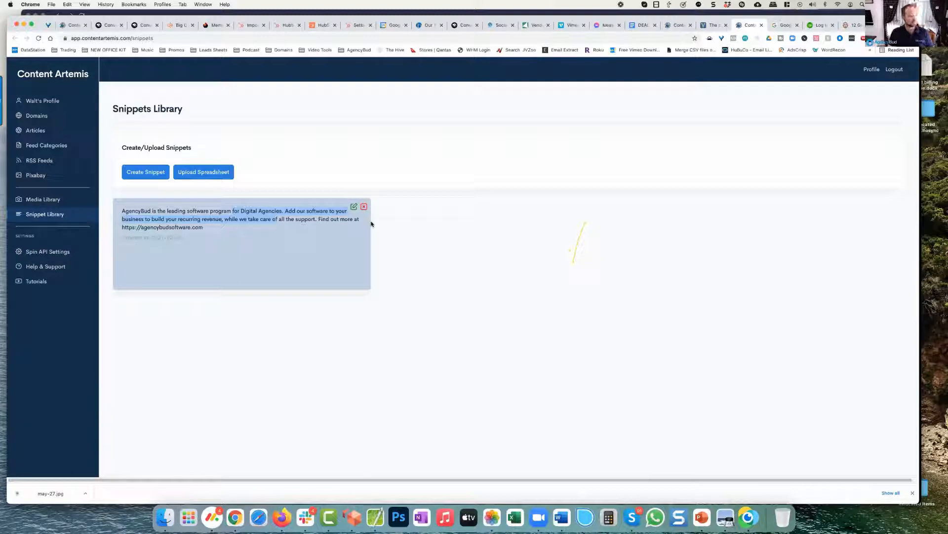
Step: Return to the article and load the AgencyBud snippet into the empty block above the "Business Coaching is an essential Skill" heading
left_click(676, 25)
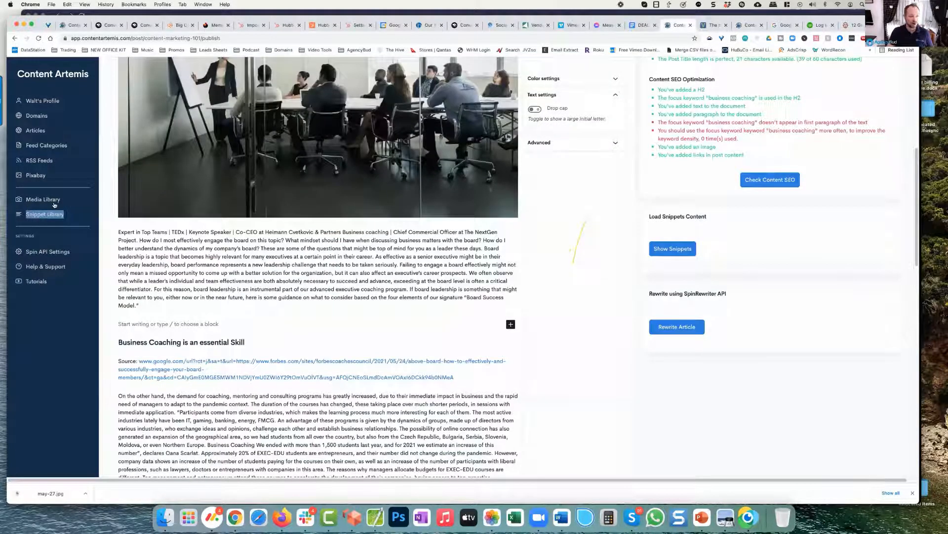
left_click(231, 321)
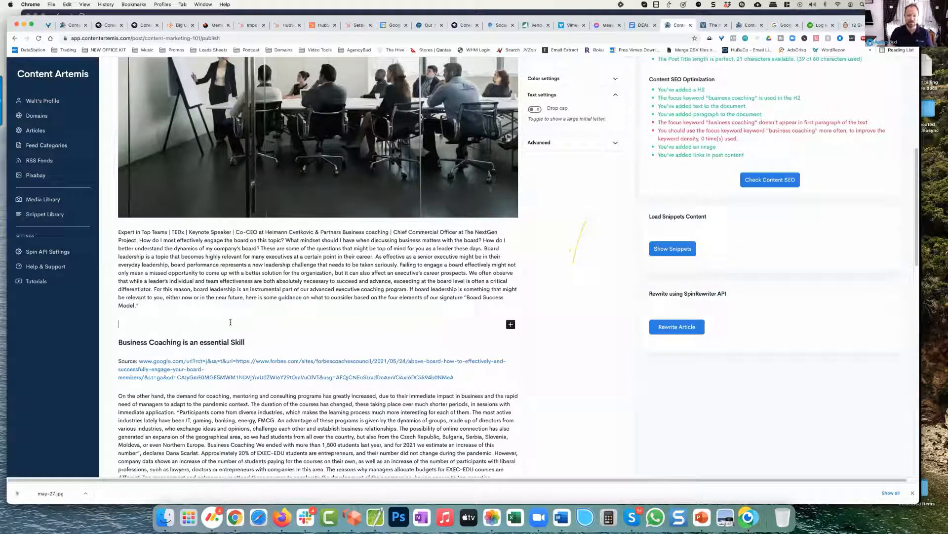
left_click(677, 252)
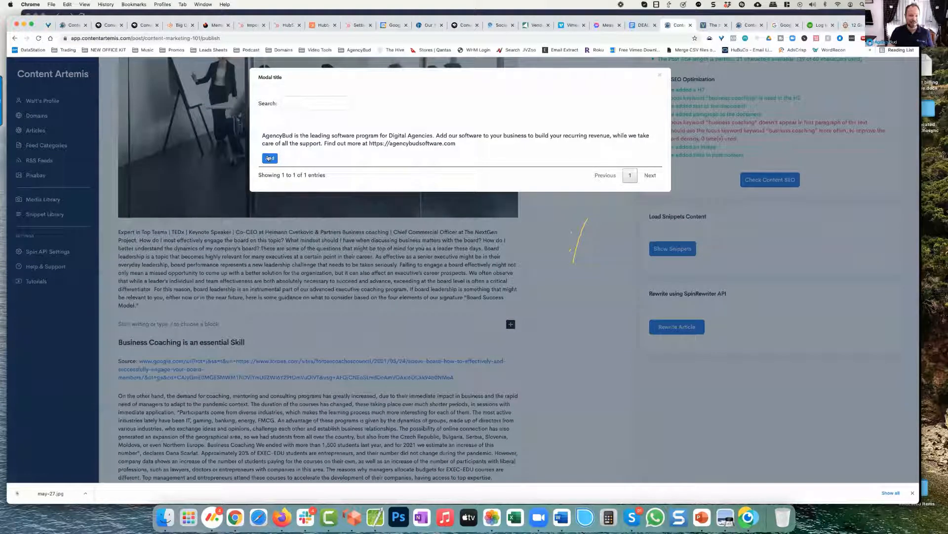
left_click(270, 158)
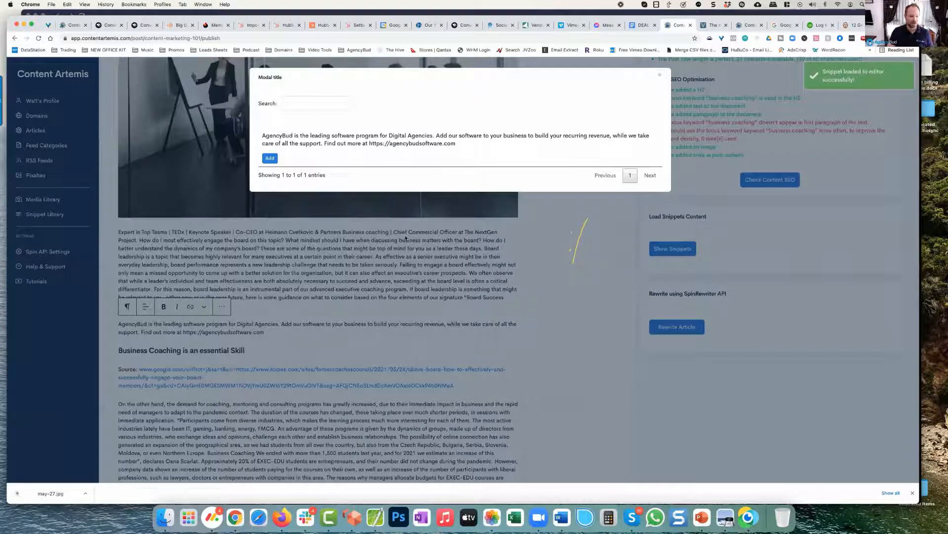
left_click(660, 76)
left_click_drag(212, 330, 119, 325)
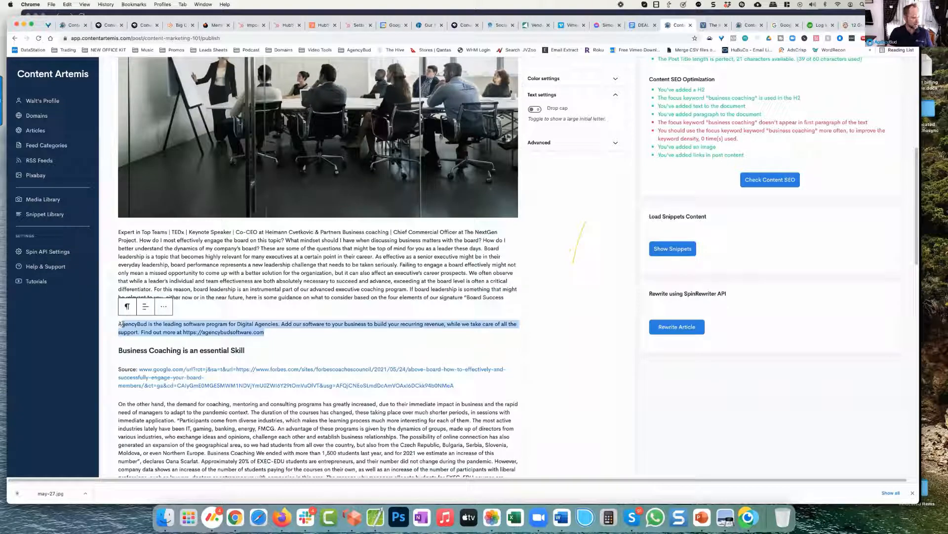
left_click(189, 289)
Step: Add a Quote block below the AgencyBud snippet containing a short "Said I Should." quote with the person's name and website
left_click(271, 331)
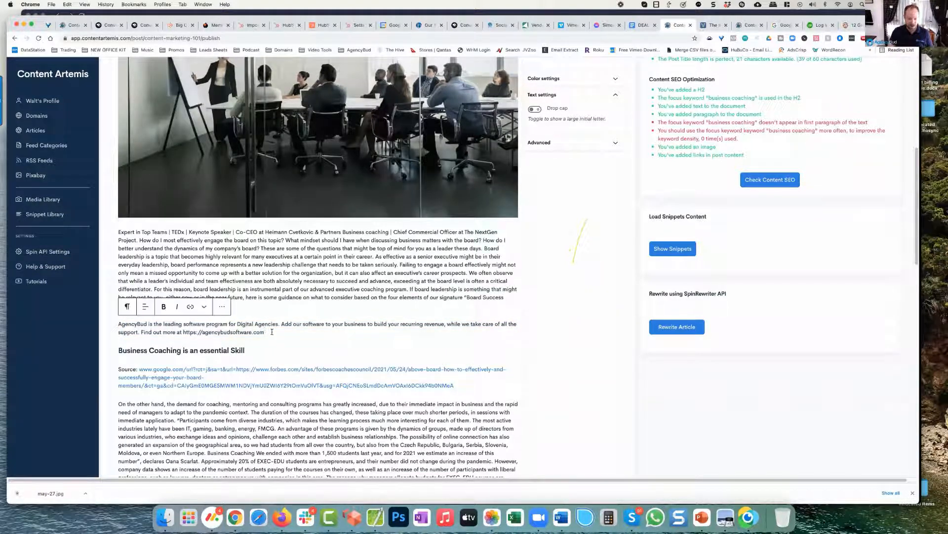
key("Return")
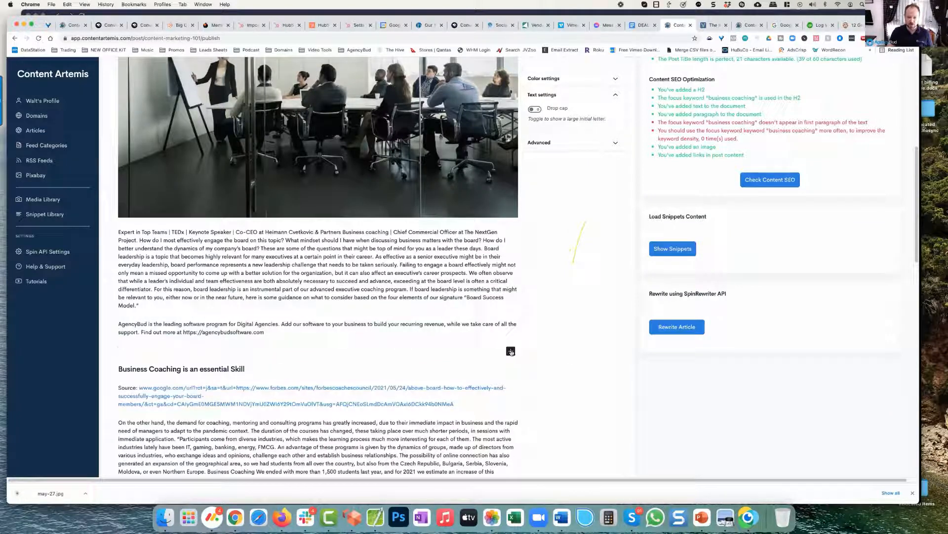
left_click(510, 350)
left_click(598, 158)
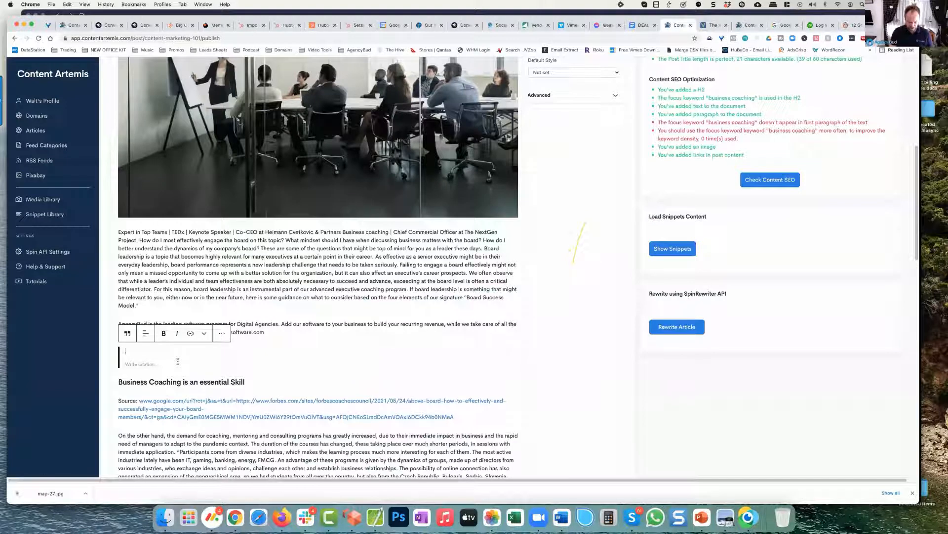
type("Brian Said")
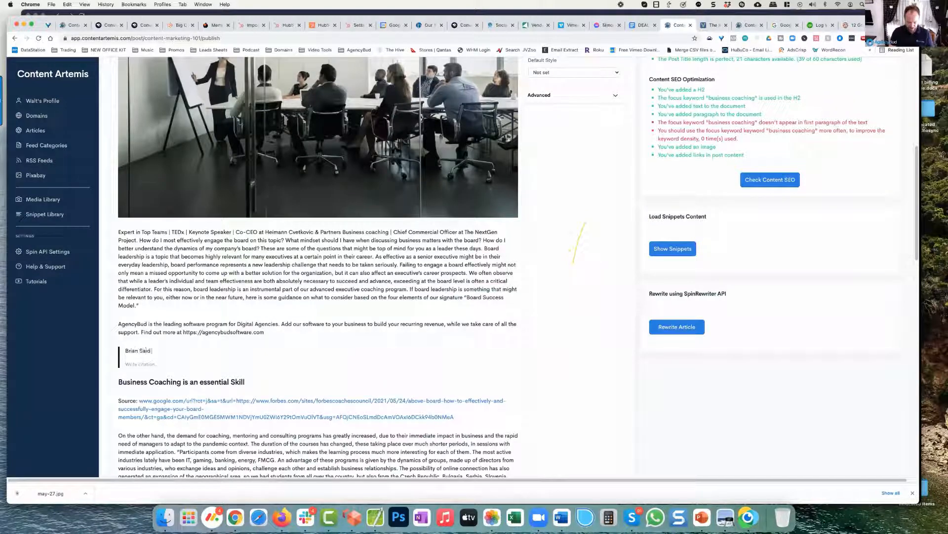
type(" I Should. BrianKato.com")
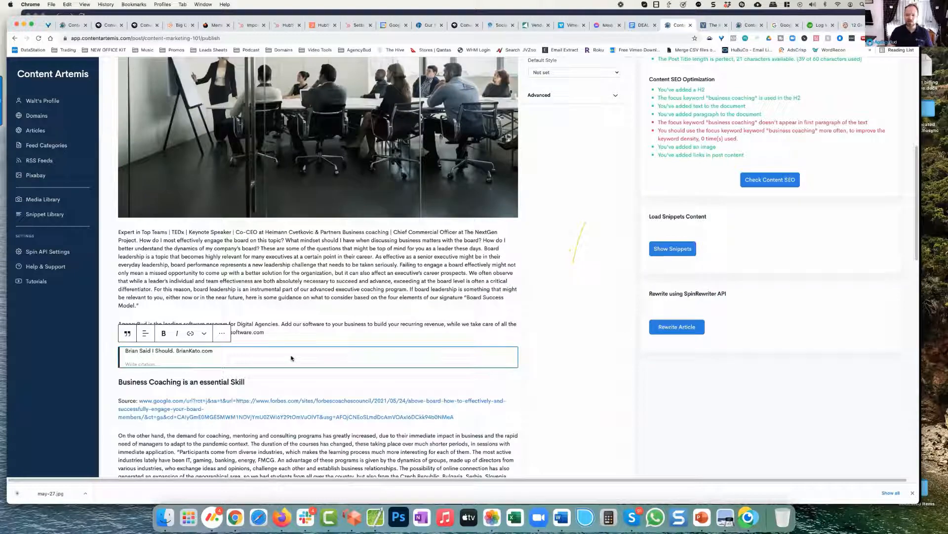
Step: Save the "Content Marketing 101 Business Coaching" article to drafts and leave the editor
scroll(291, 355, "up", 5)
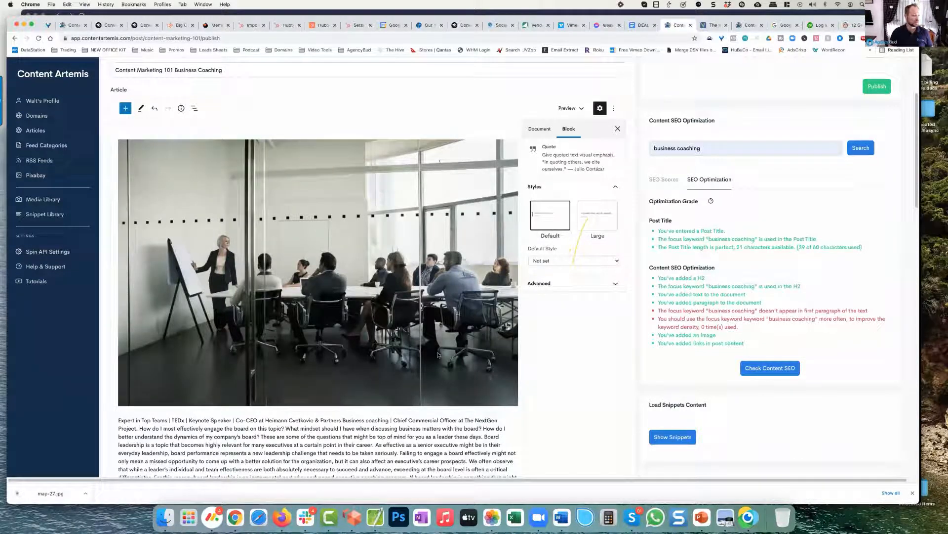
scroll(438, 354, "down", 1)
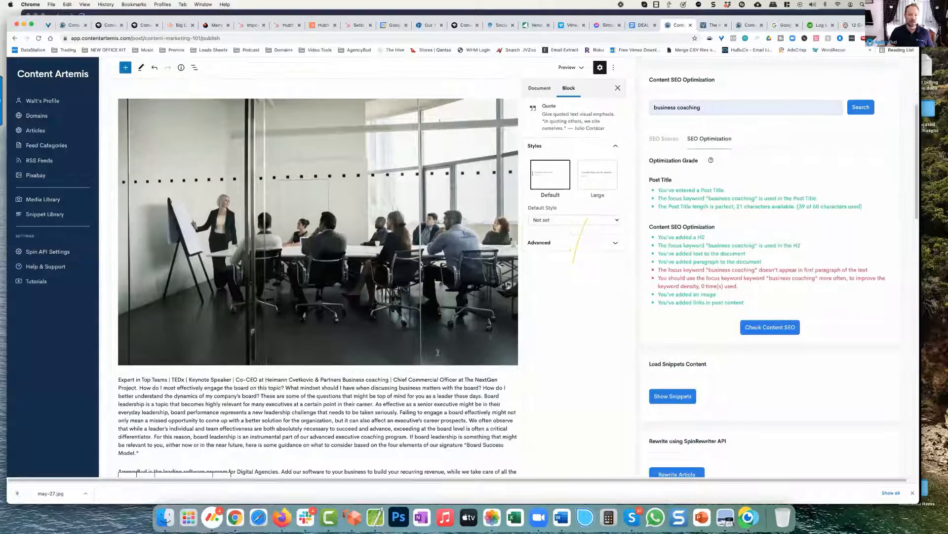
scroll(438, 354, "up", 5)
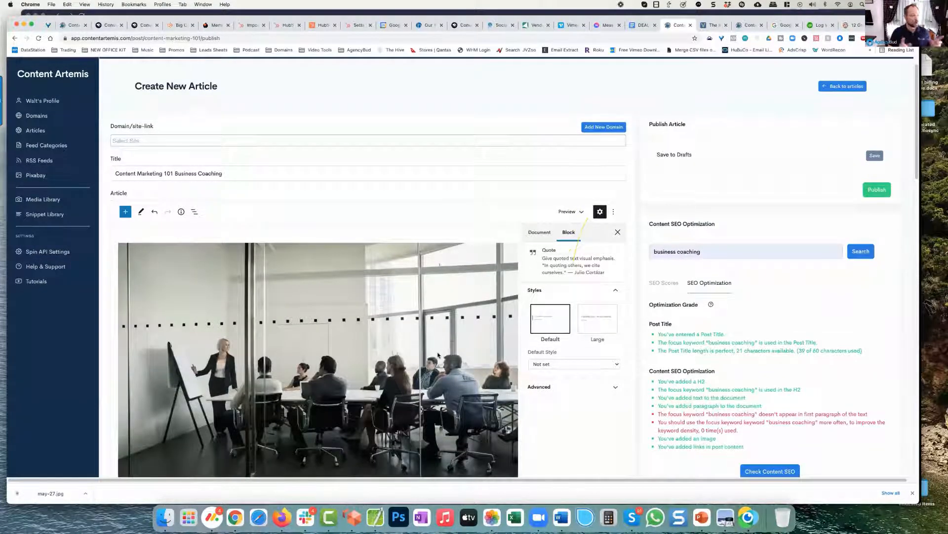
left_click(872, 156)
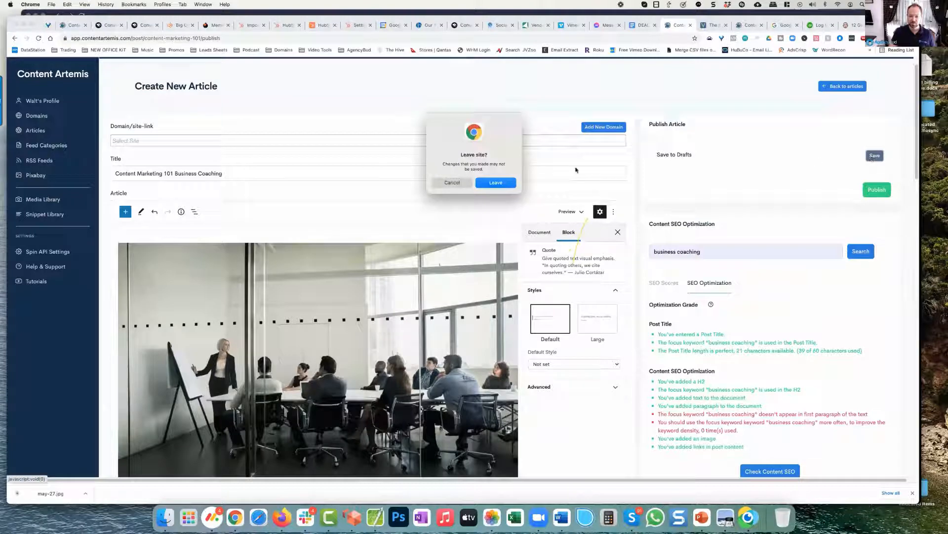
left_click(507, 183)
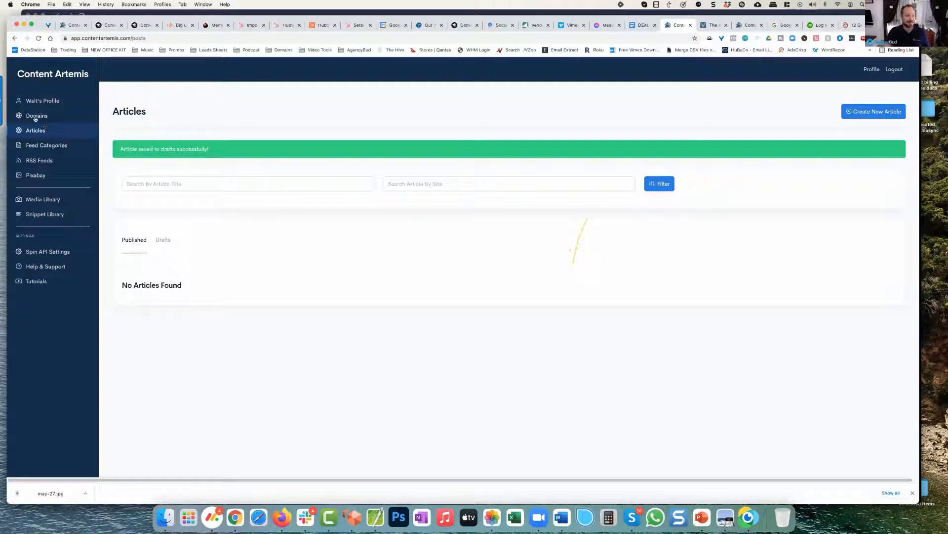
Step: Create a new article named "content marketing" and proceed to its RSS feed selection
left_click(874, 111)
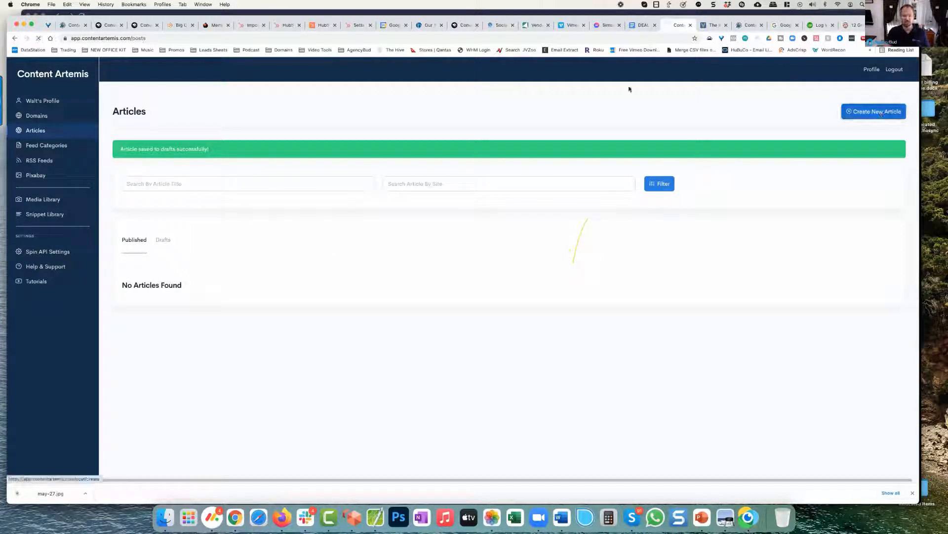
left_click(253, 179)
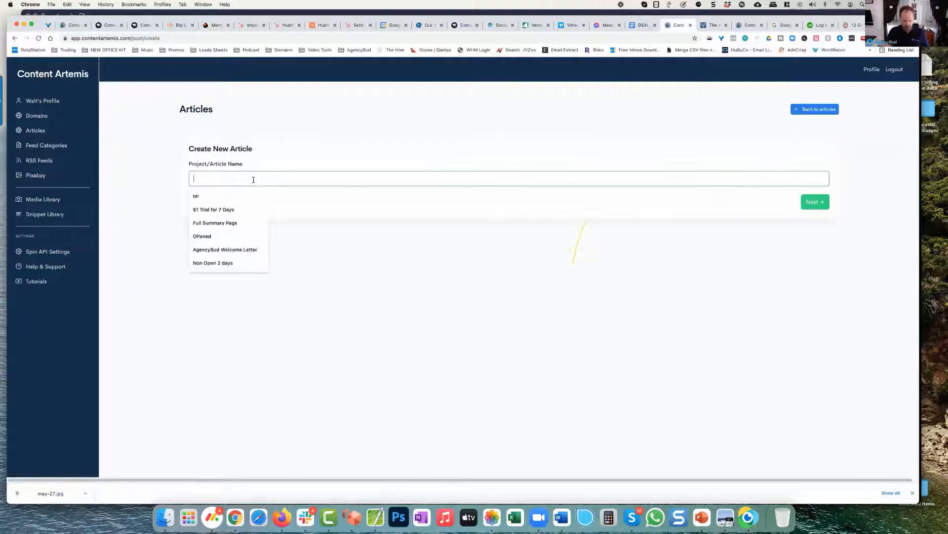
type("content")
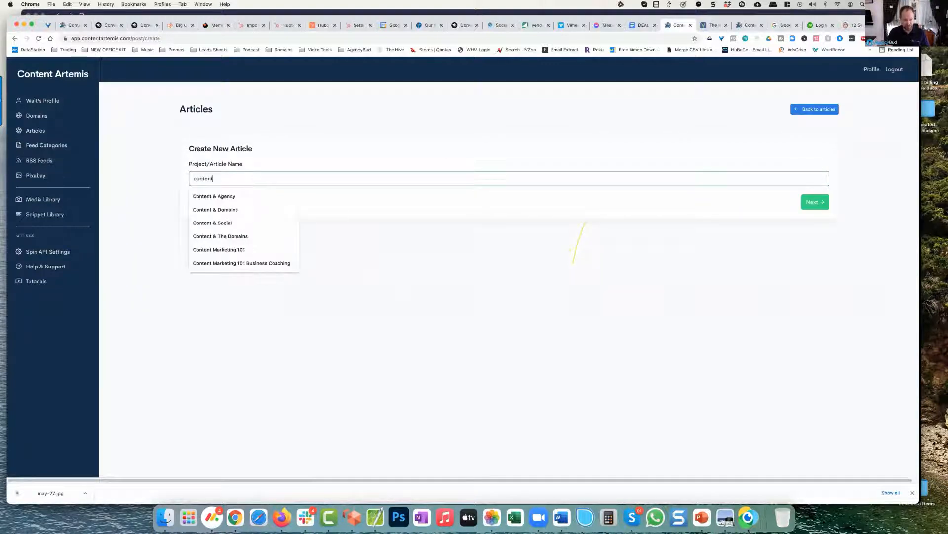
type(" marketing")
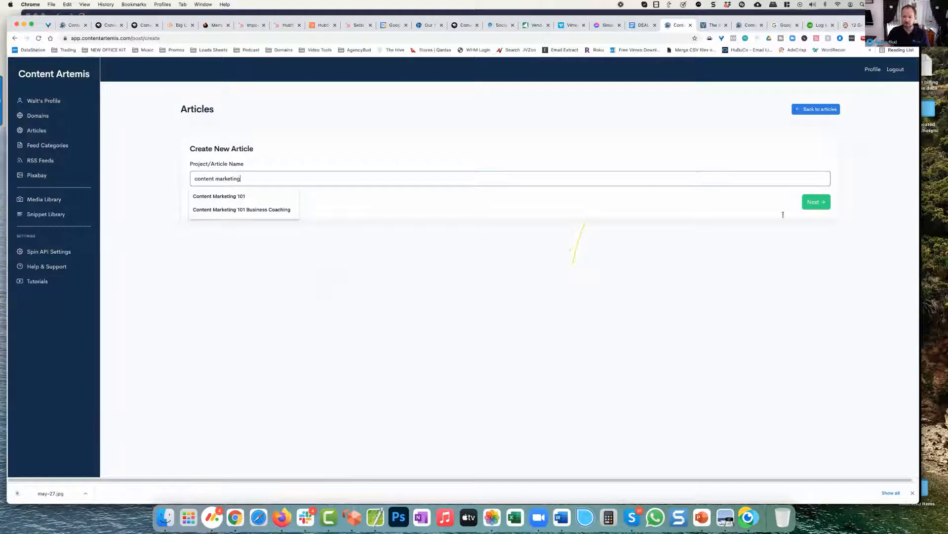
left_click(815, 202)
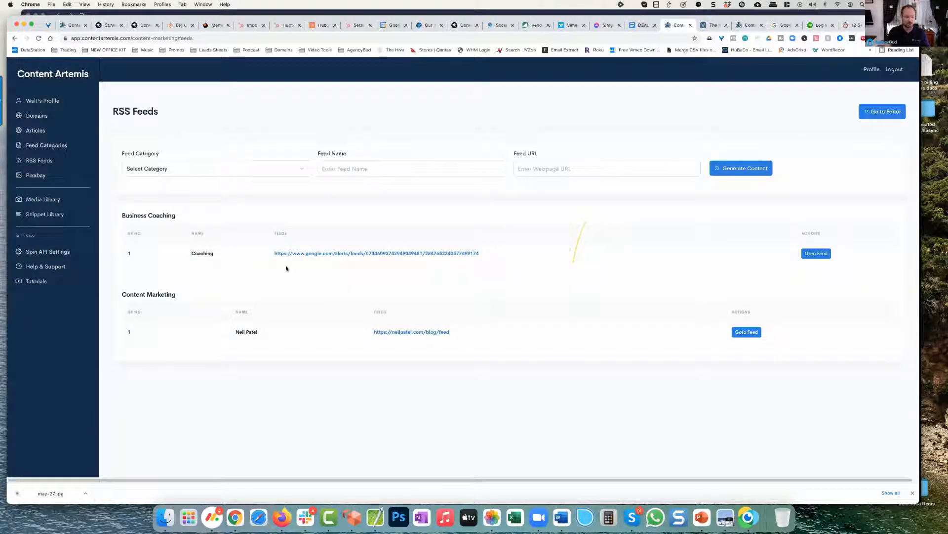
Step: Open the Neil Patel feed in the Content Marketing category and select the post "How to Choose Which Top Level Domain to Use"
left_click(746, 332)
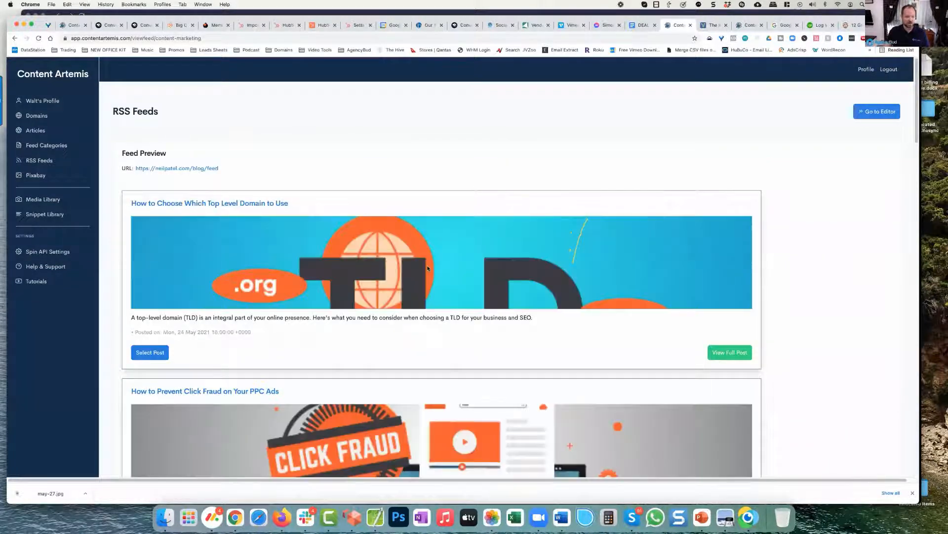
scroll(419, 254, "down", 2)
scroll(410, 242, "down", 1)
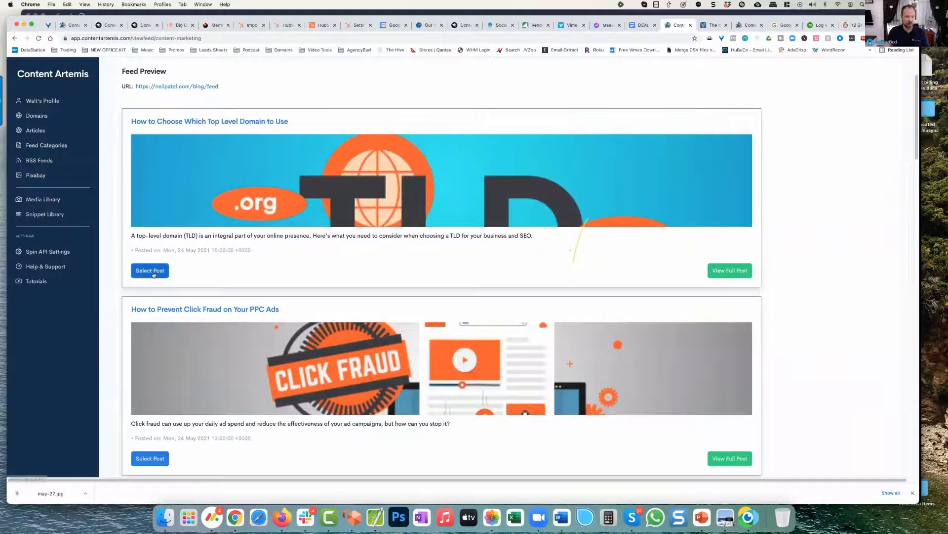
left_click(151, 271)
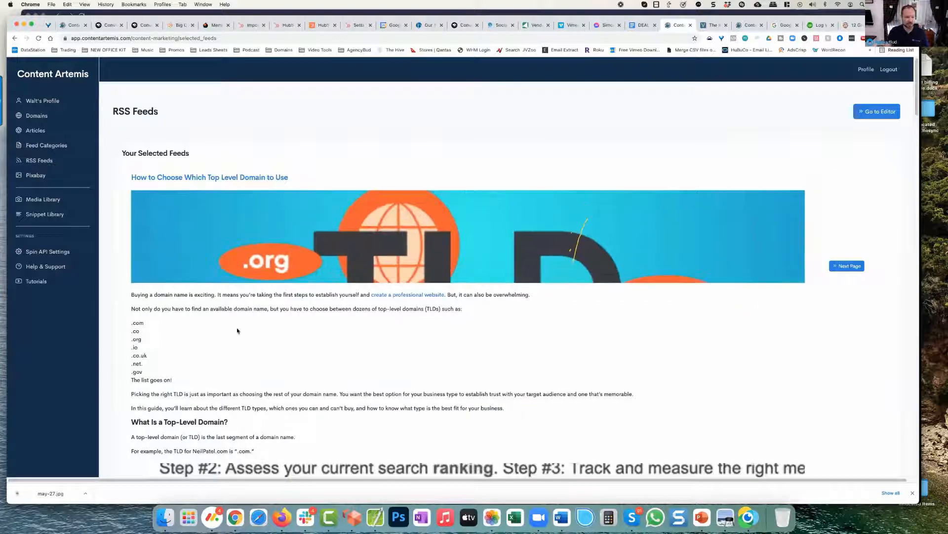
Step: Load the post's header image and its text from the title through the IANA sentence, and go to the article editor without adding a video
left_click(186, 260)
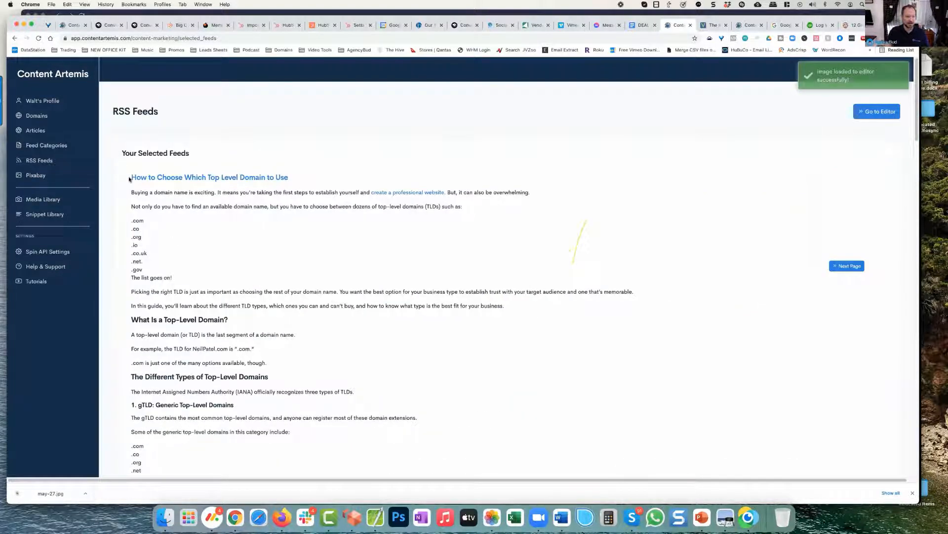
left_click_drag(130, 179, 356, 392)
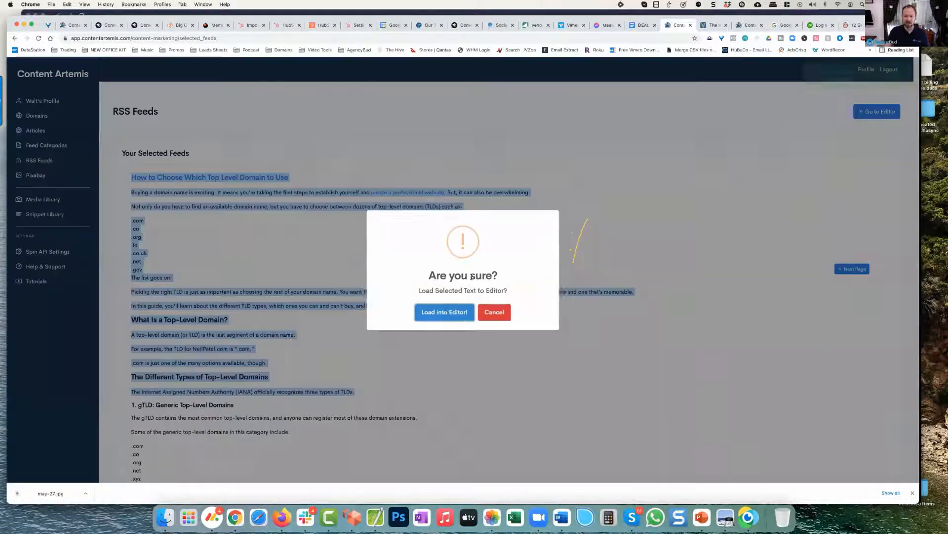
left_click(438, 312)
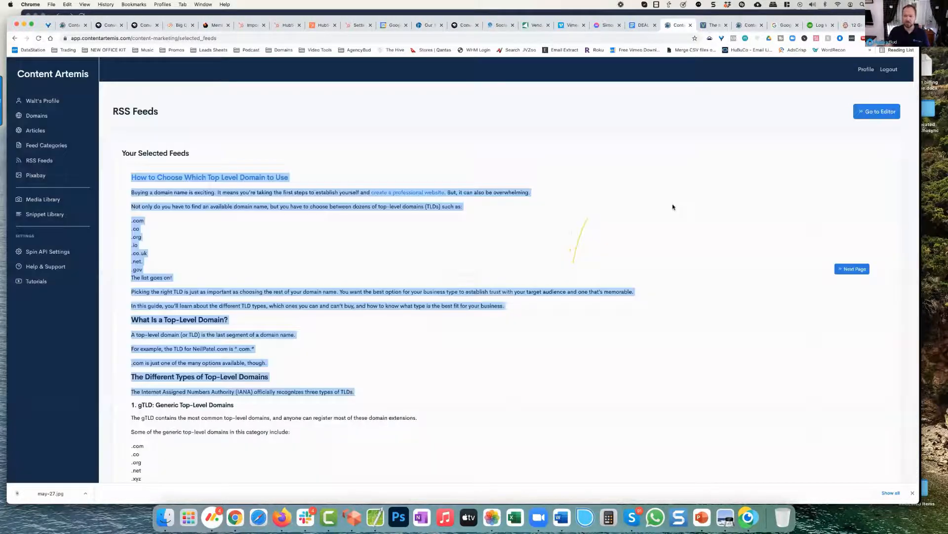
left_click(881, 112)
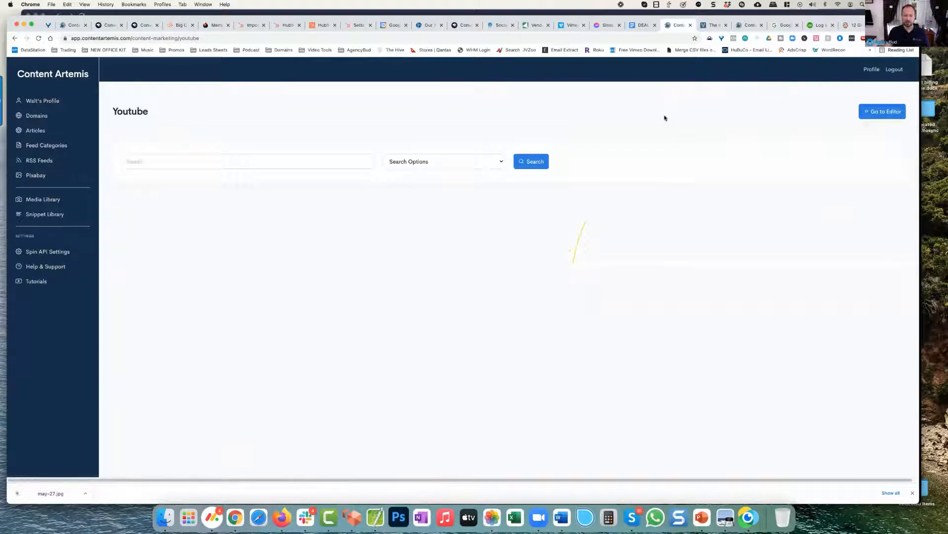
left_click(882, 112)
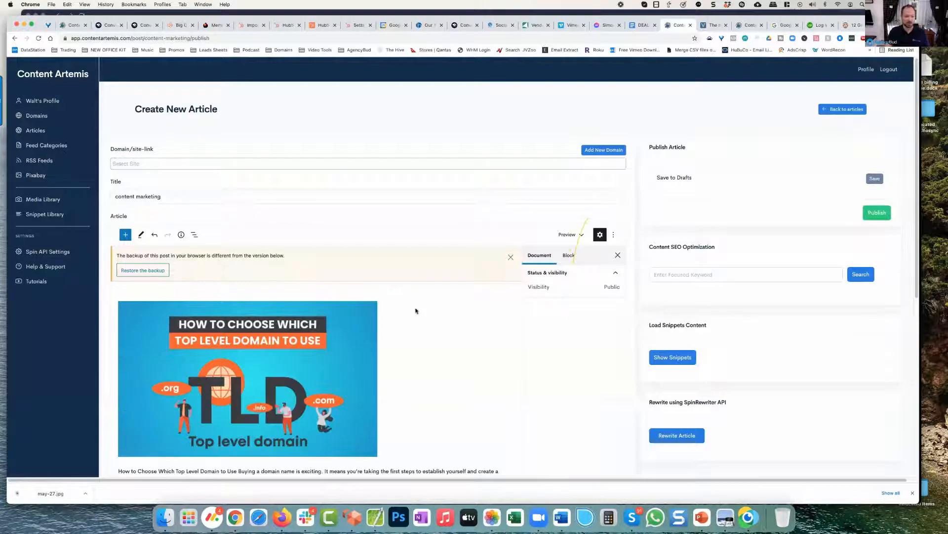
Step: Delete the neilpatel.com source line below the imported article text, keeping the main paragraph
scroll(415, 310, "down", 5)
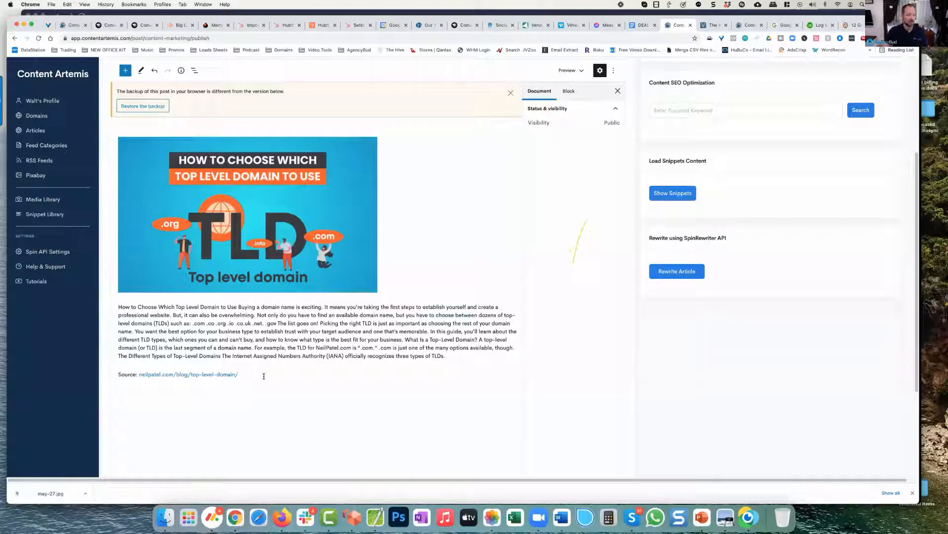
scroll(264, 376, "up", 1)
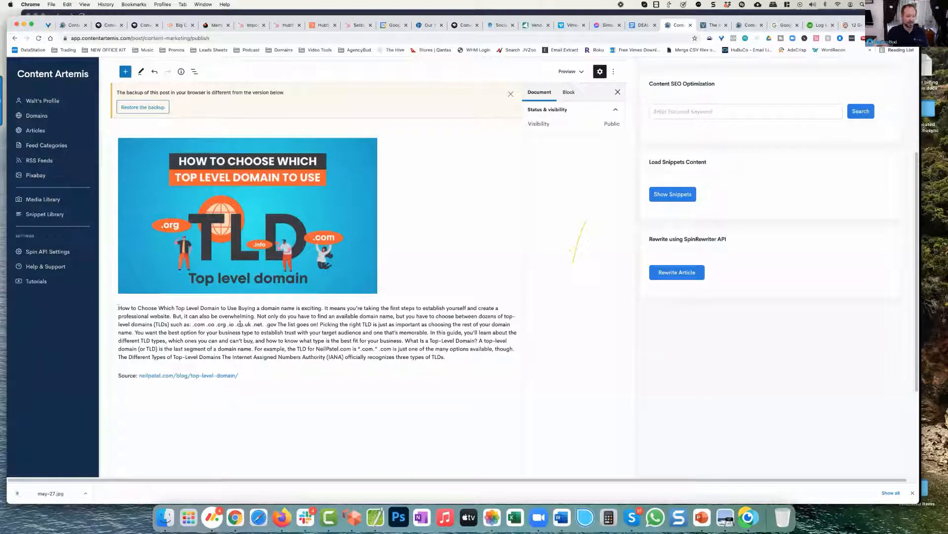
left_click_drag(118, 308, 446, 357)
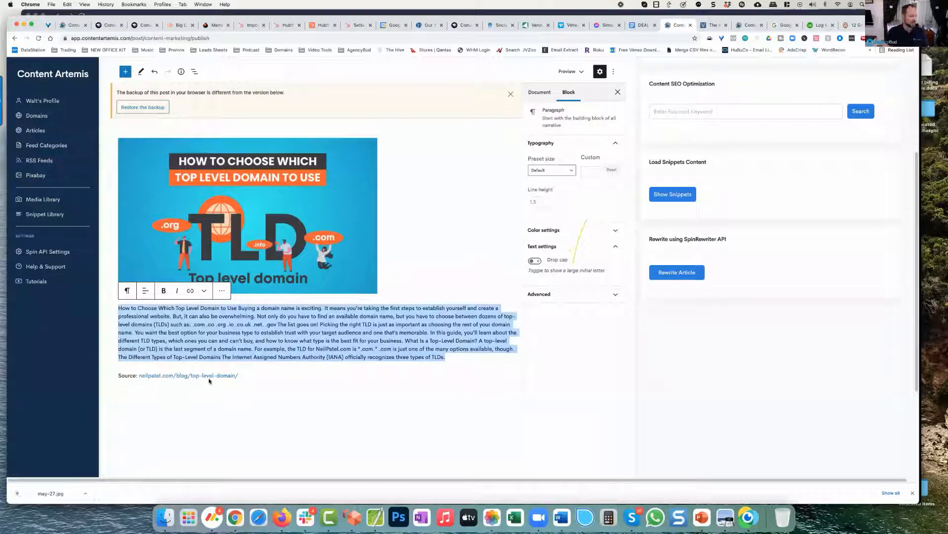
left_click(364, 333)
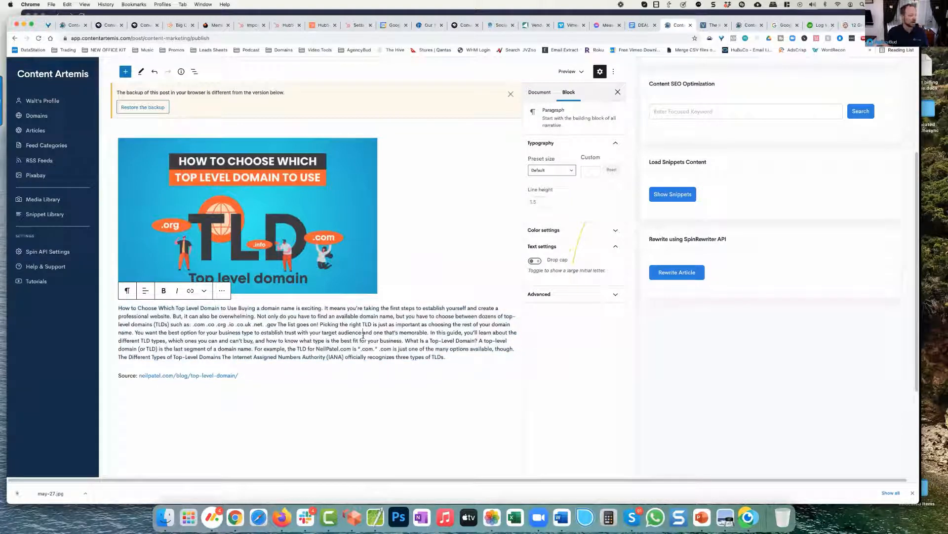
left_click(248, 375)
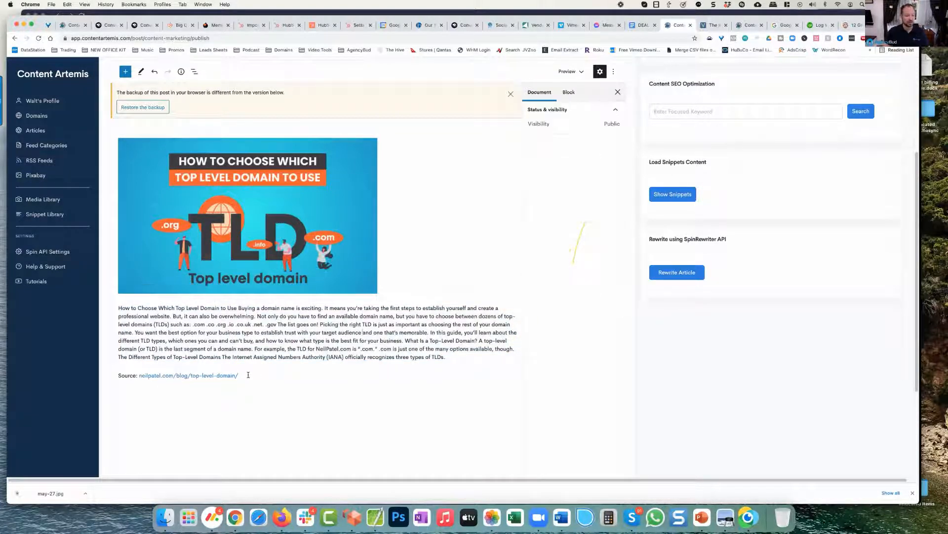
left_click(248, 375)
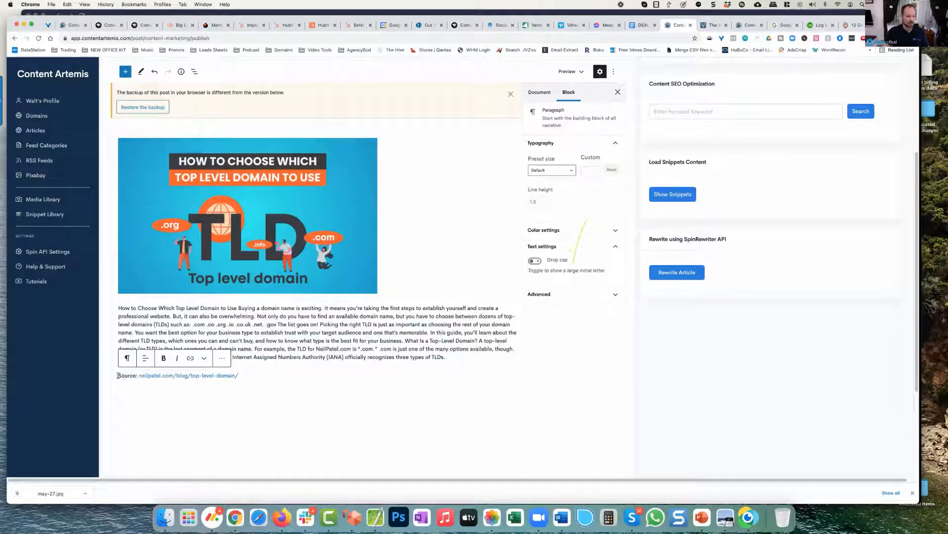
left_click_drag(119, 375, 259, 378)
key("BackSpace")
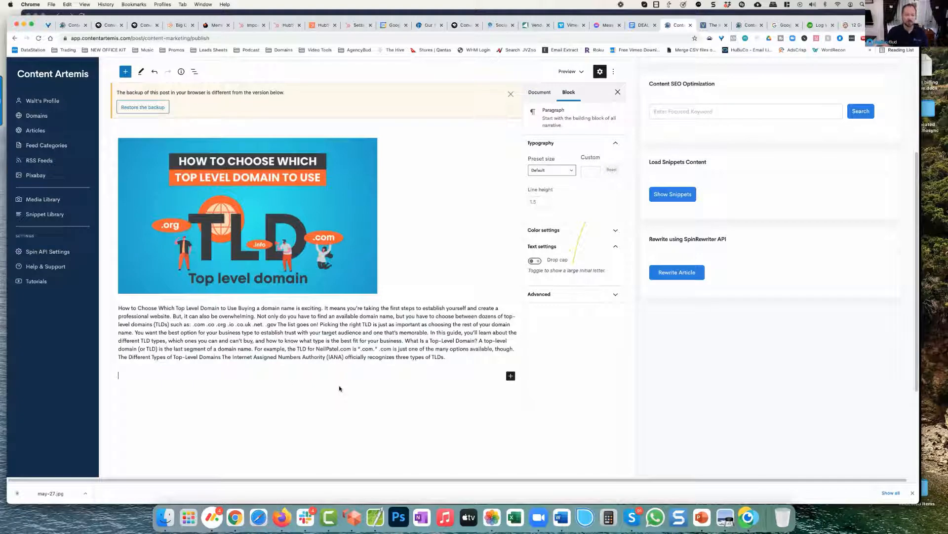
Step: Rewrite the article text with the SpinRewriter API, allowing the page to reload without saving
left_click(678, 272)
left_click_drag(118, 308, 429, 356)
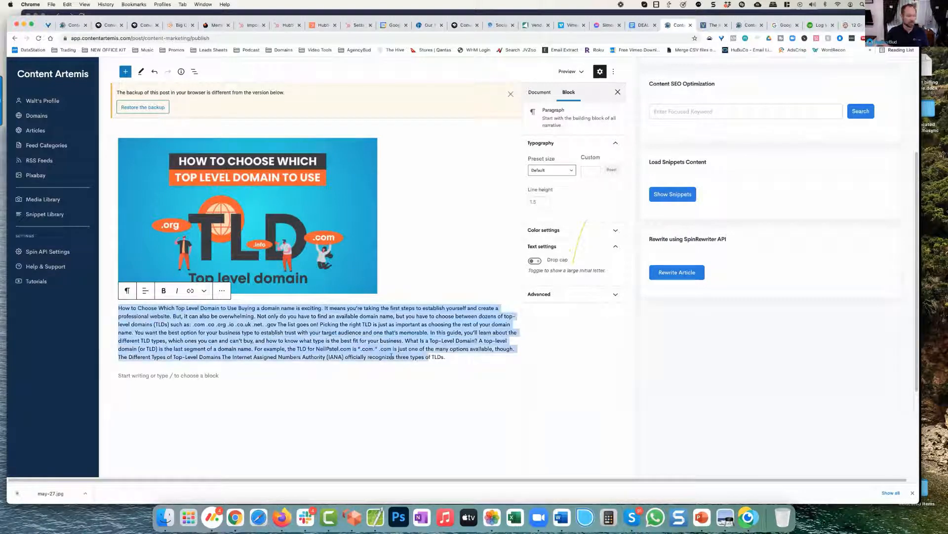
left_click(667, 277)
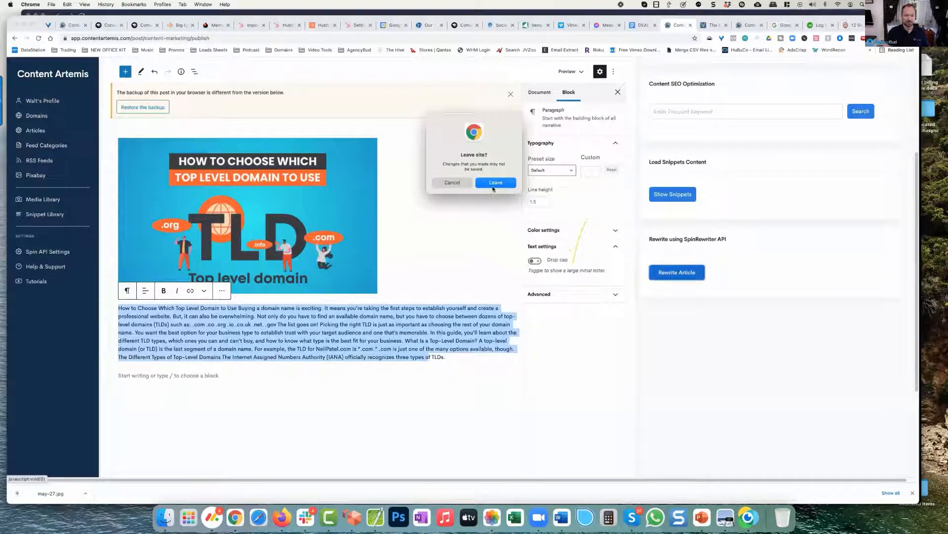
left_click(492, 189)
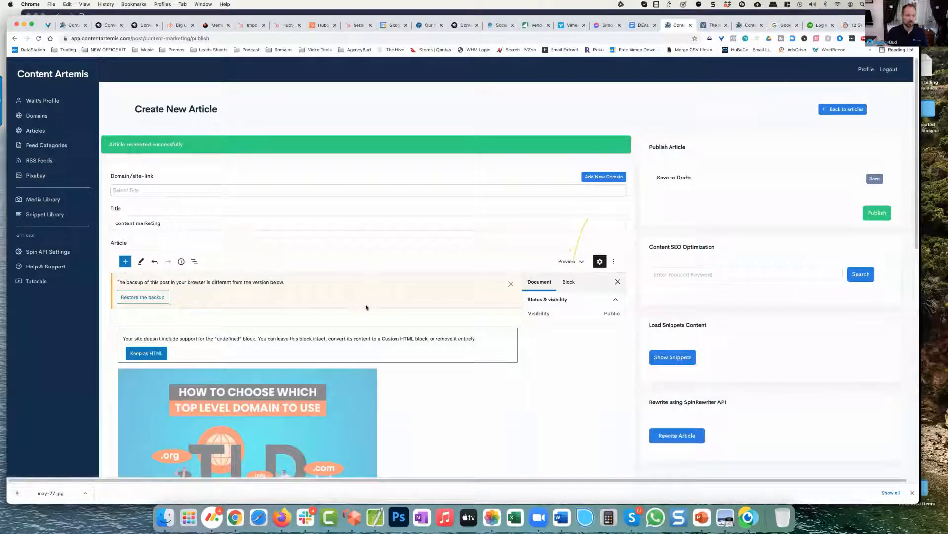
Step: Keep the unsupported block holding the rewritten article as custom HTML and show its rendered preview
scroll(366, 307, "down", 5)
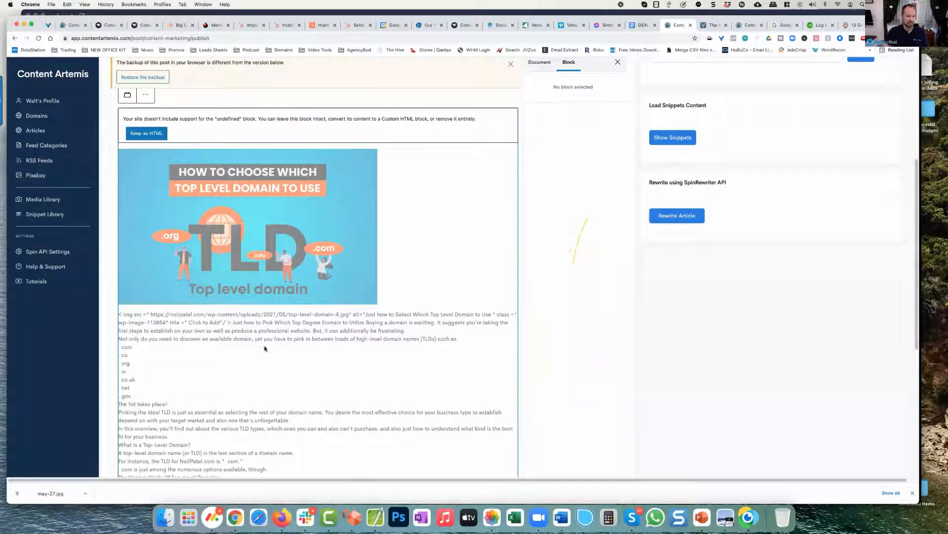
scroll(265, 348, "down", 3)
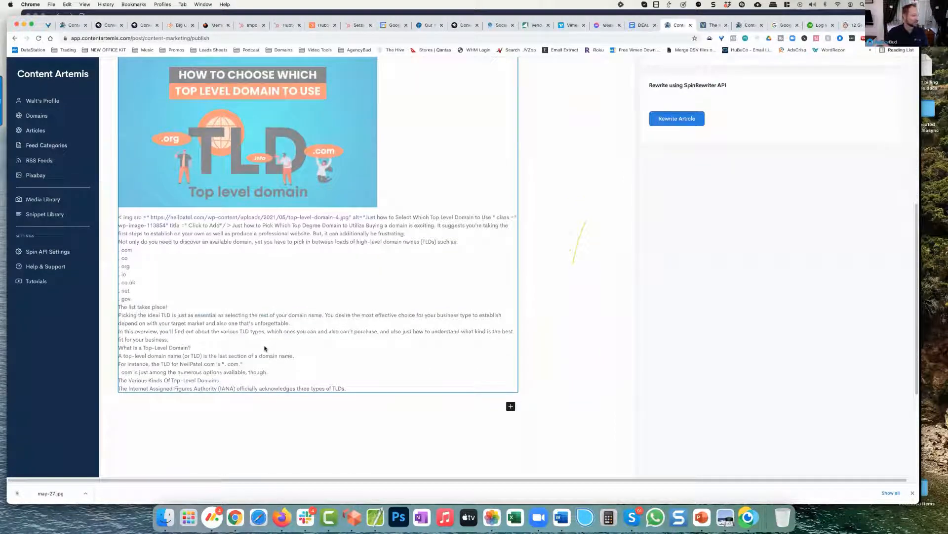
scroll(318, 307, "up", 1)
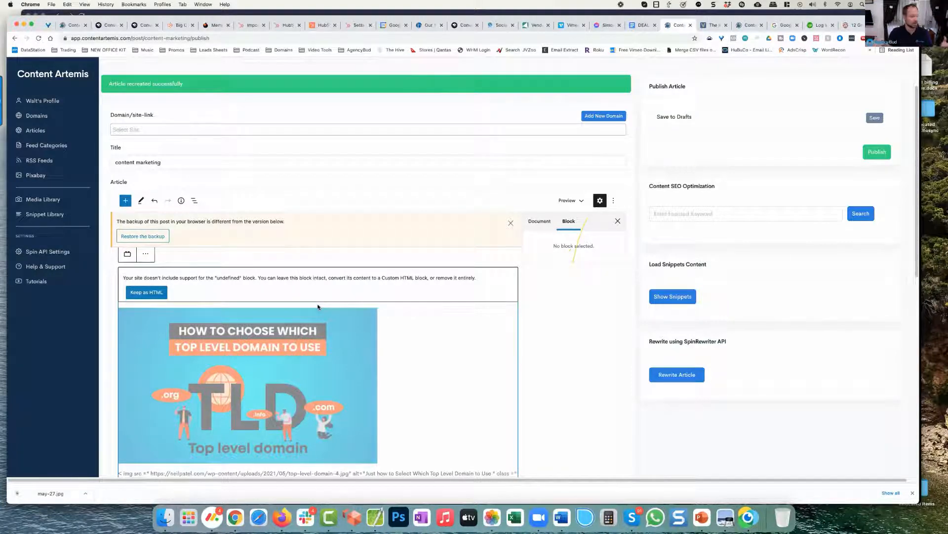
left_click(151, 295)
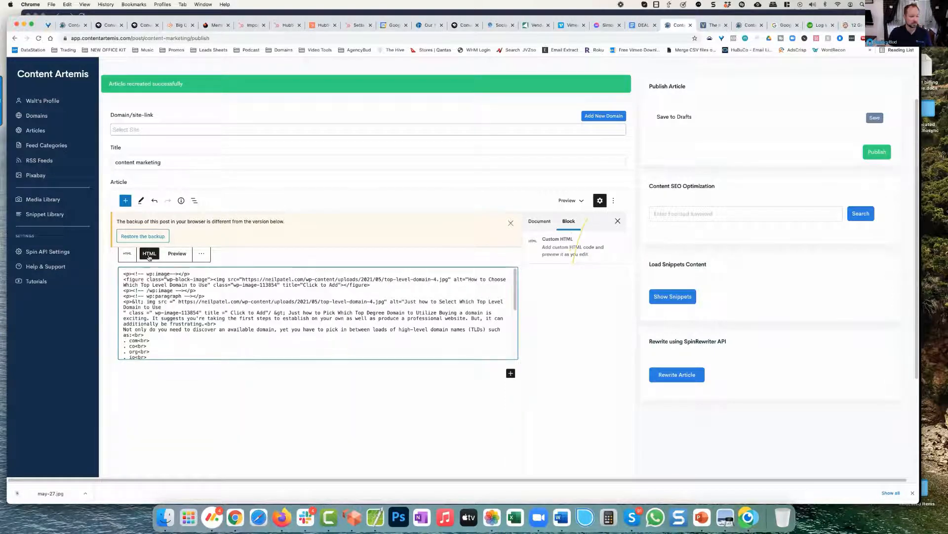
left_click(177, 253)
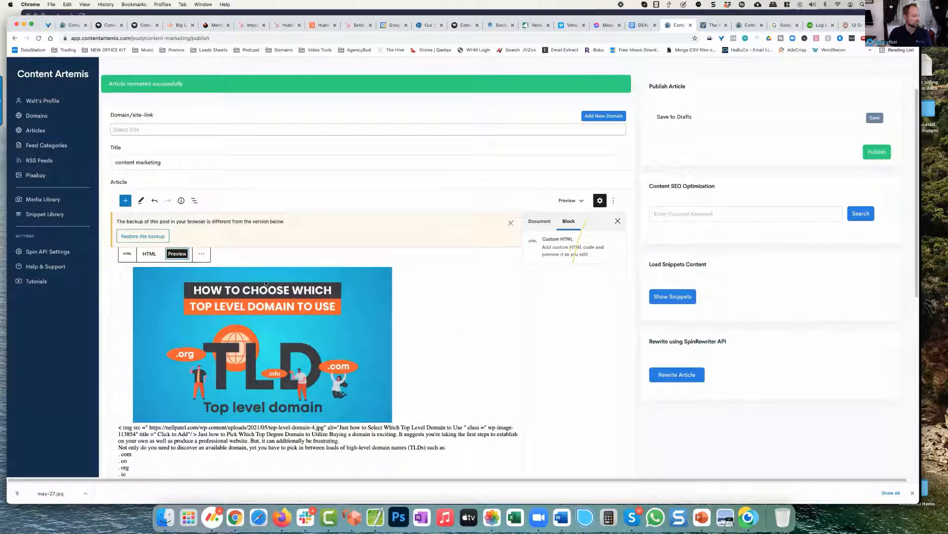